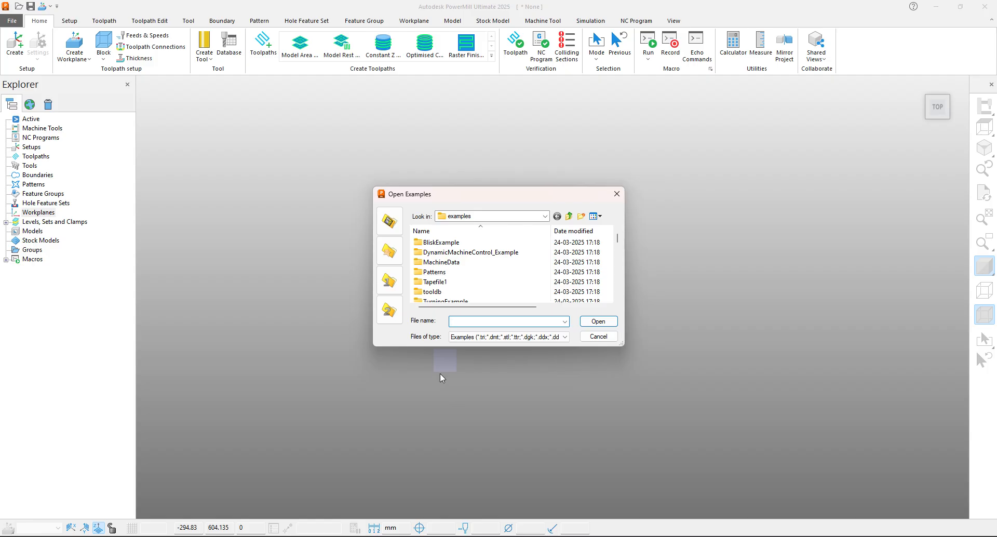
Step: Open the RetainerPlate.dgk example and calculate a box block from the model's limits
text(re)
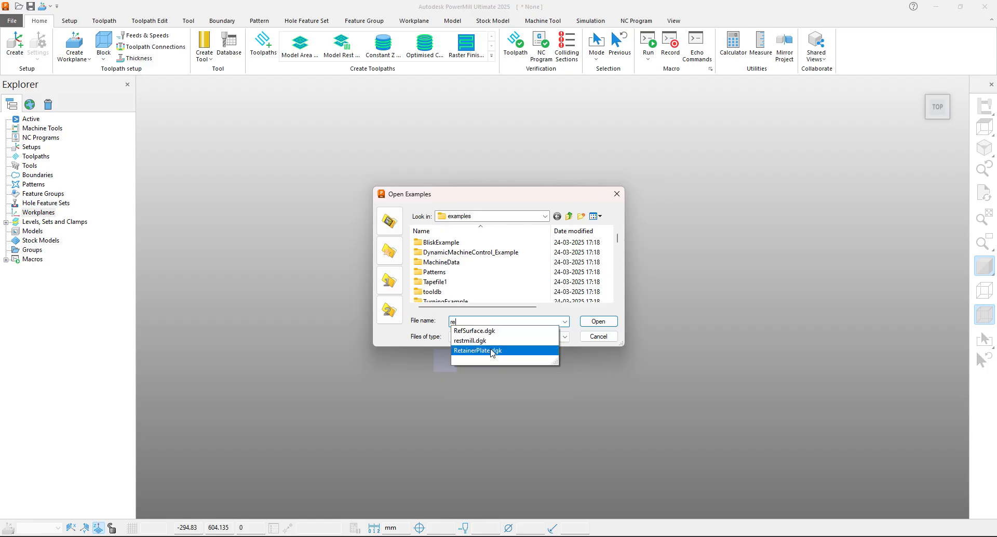
click(604, 322)
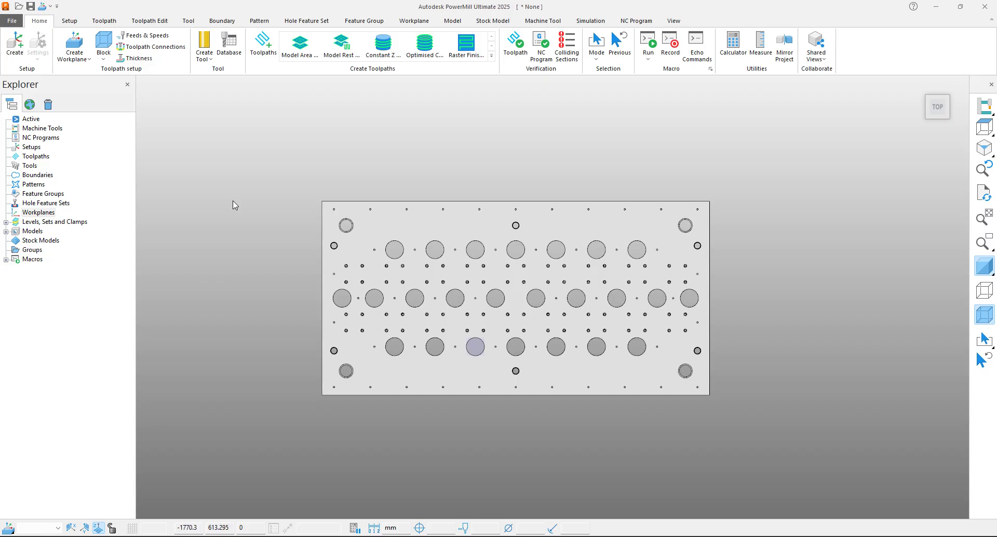
click(104, 42)
click(151, 271)
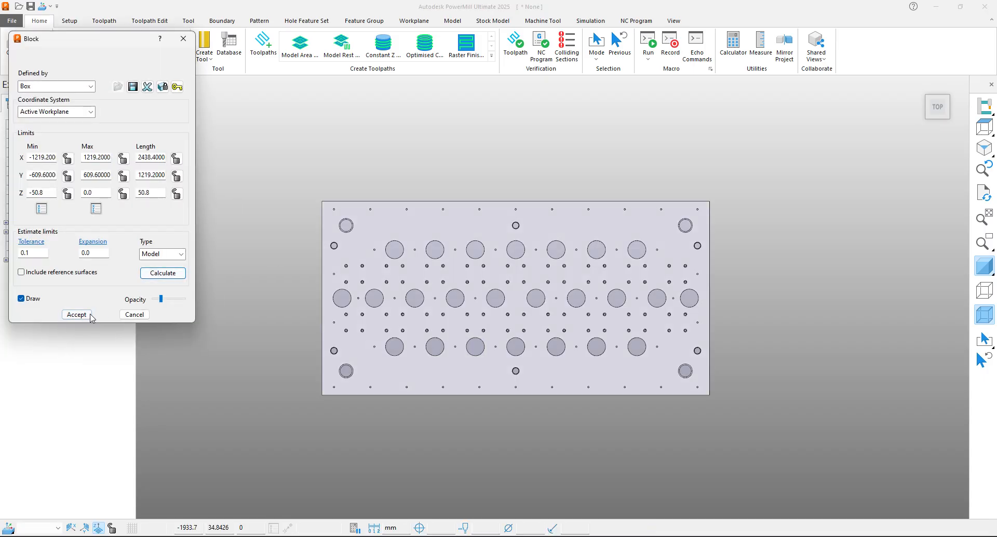
click(90, 314)
Step: Create a workplane positioned using the block, at the centre of the plate's underside
middle_drag(598, 261, 439, 324)
scroll(560, 316, up, 3)
middle_drag(560, 315, 433, 325)
scroll(451, 335, up, 1)
scroll(433, 325, down, 3)
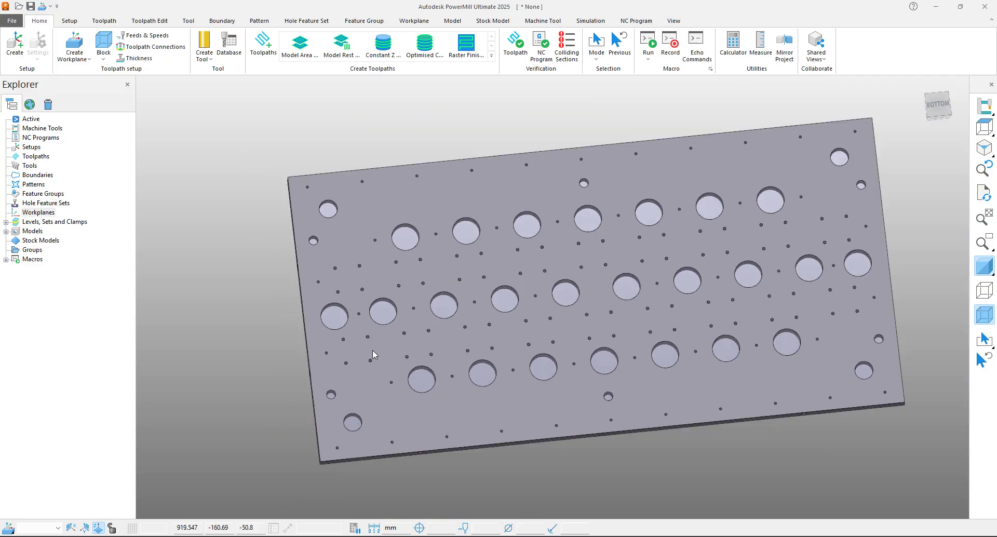
middle_drag(372, 350, 371, 260)
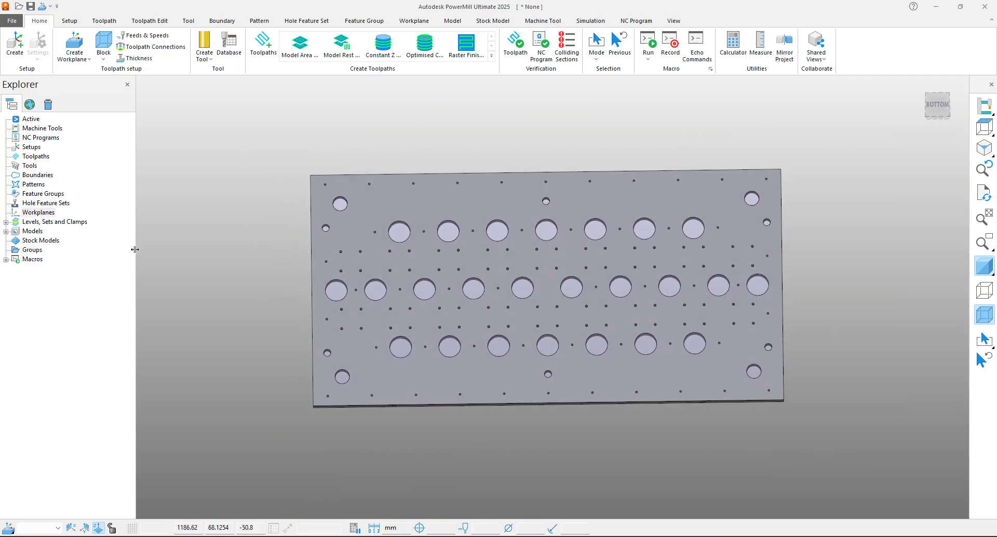
middle_drag(537, 256, 540, 250)
right_click(37, 214)
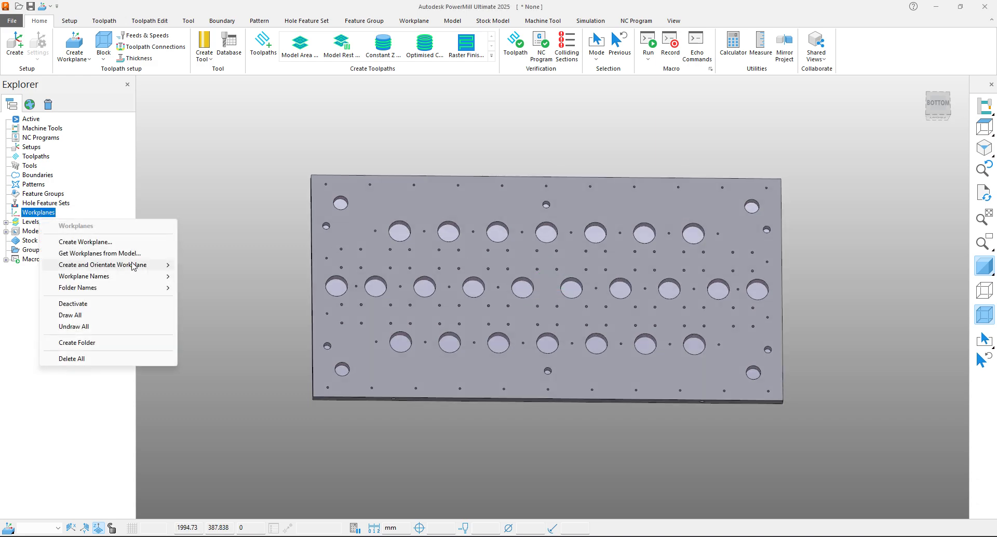
mouse_move(135, 265)
click(285, 333)
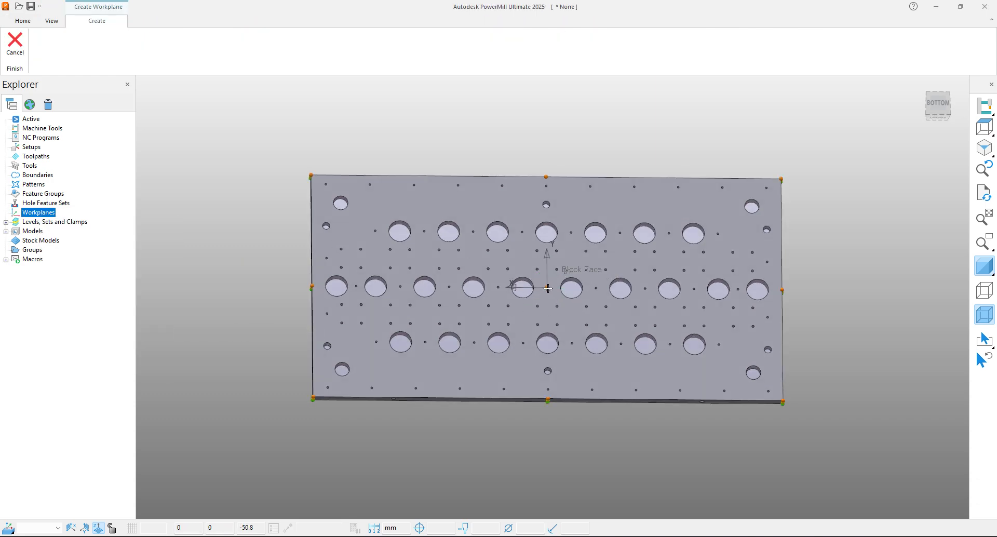
Step: Activate workplane 1
click(5, 213)
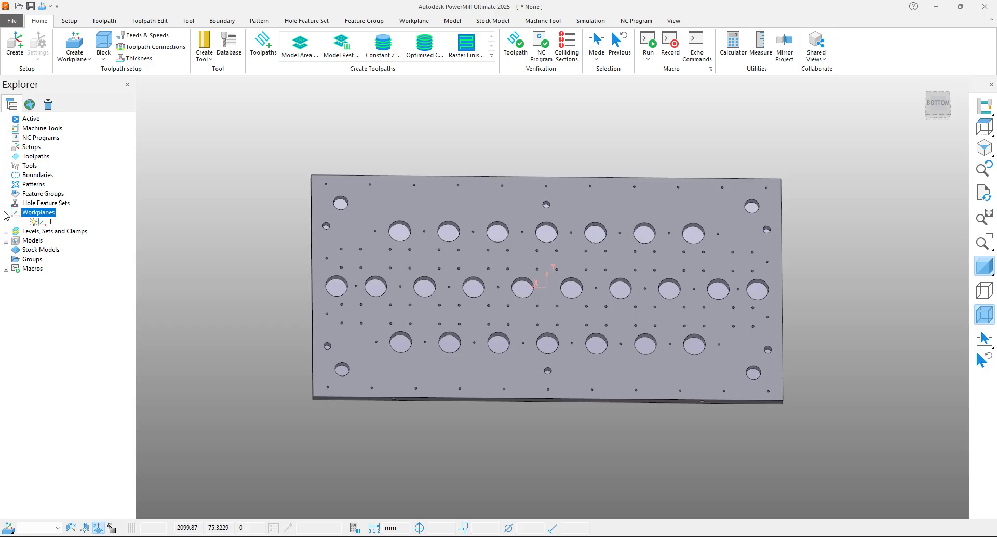
right_click(39, 225)
click(74, 292)
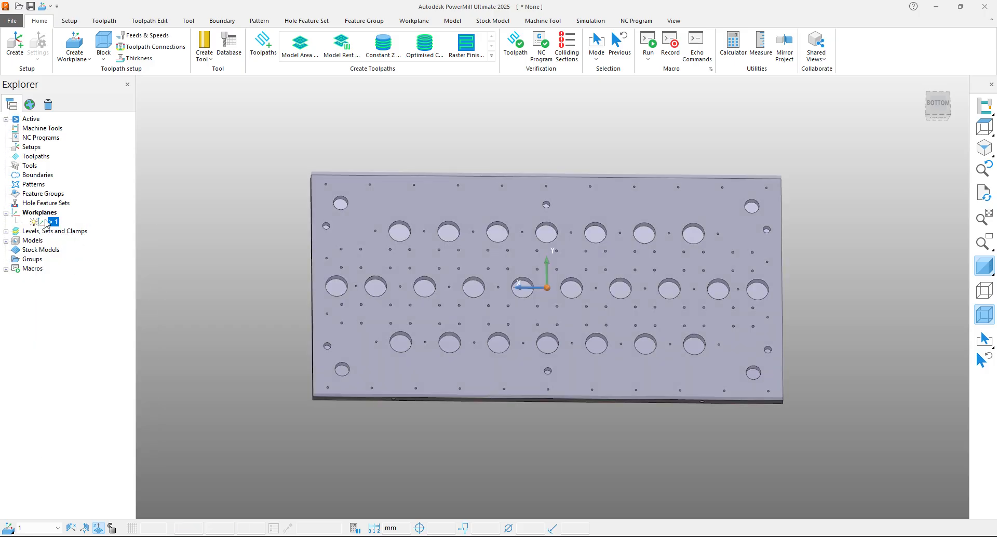
Step: Swap the axes of workplane 1 so its Z axis points outward from the plate's underside and X is reversed, and accept the edit
right_click(46, 223)
click(100, 264)
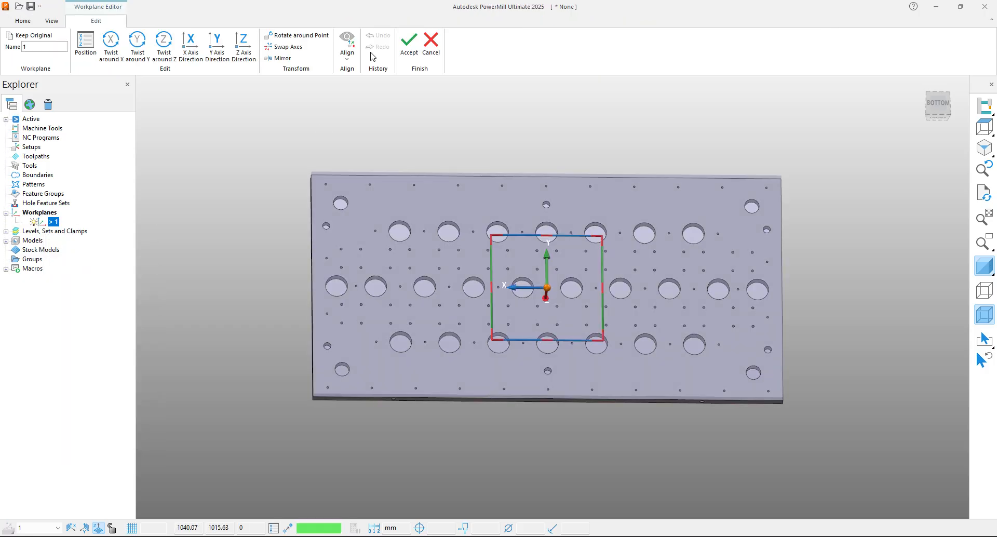
click(289, 48)
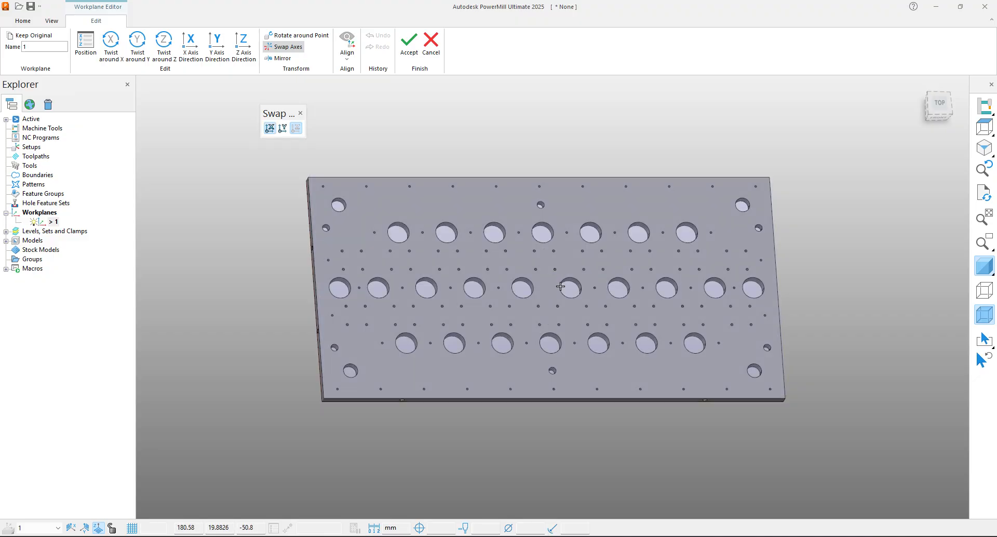
click(409, 45)
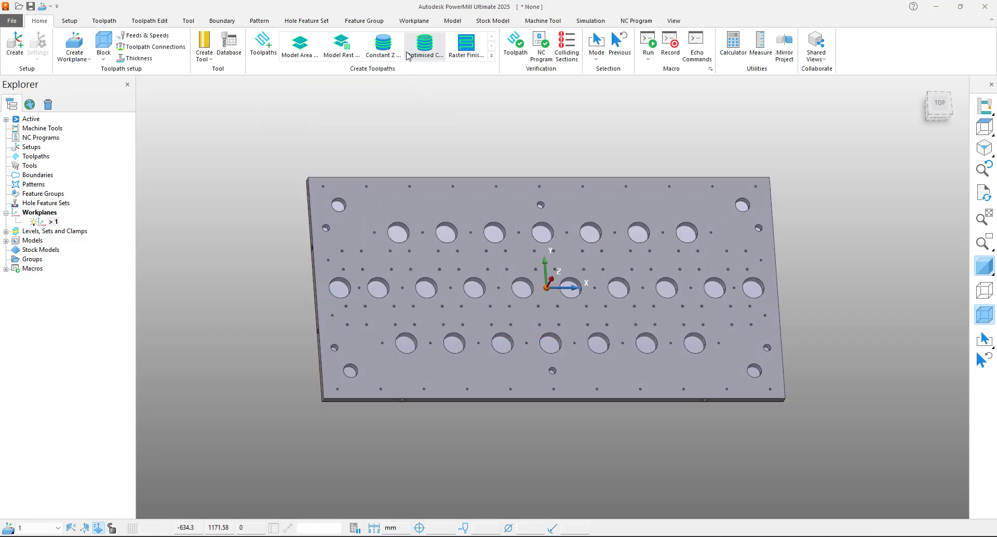
Step: Recalculate the box block from the model relative to the active workplane and hide the block
click(103, 46)
click(162, 272)
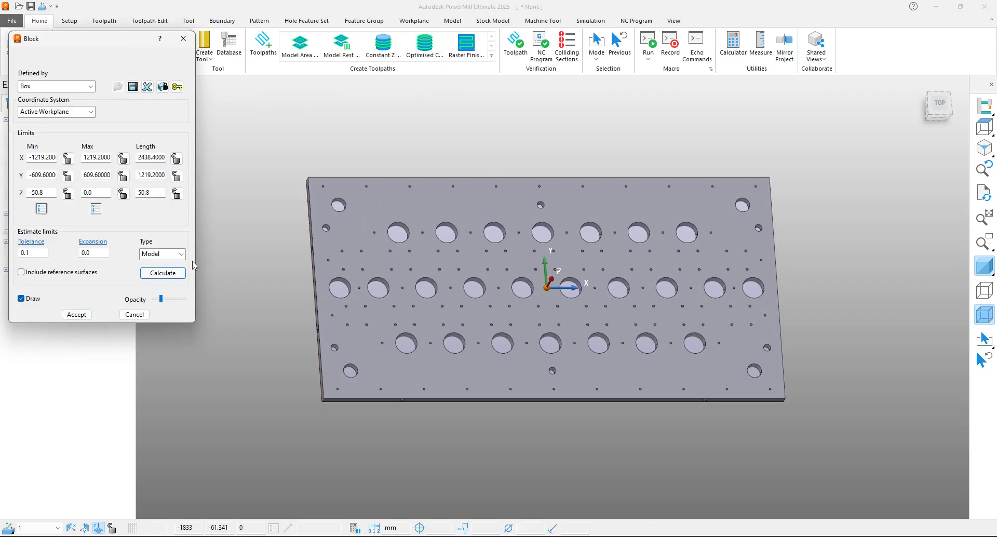
key(ctrl+5)
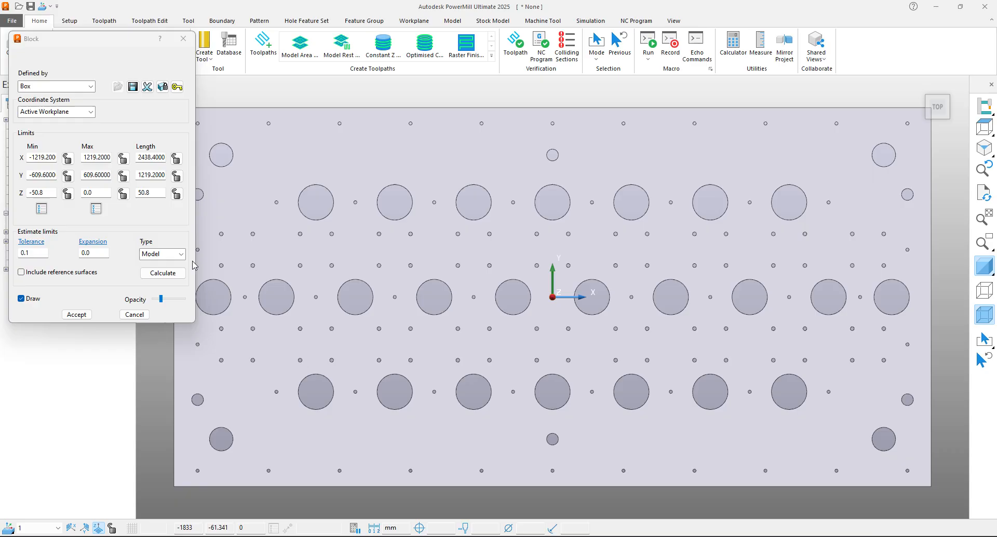
click(76, 314)
scroll(646, 301, down, 2)
middle_drag(557, 362, 570, 311)
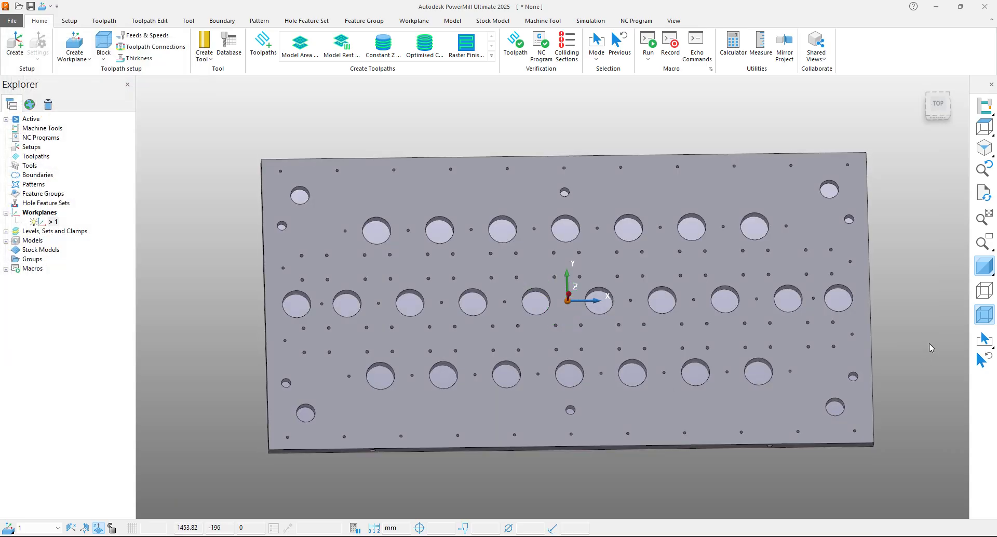
click(986, 314)
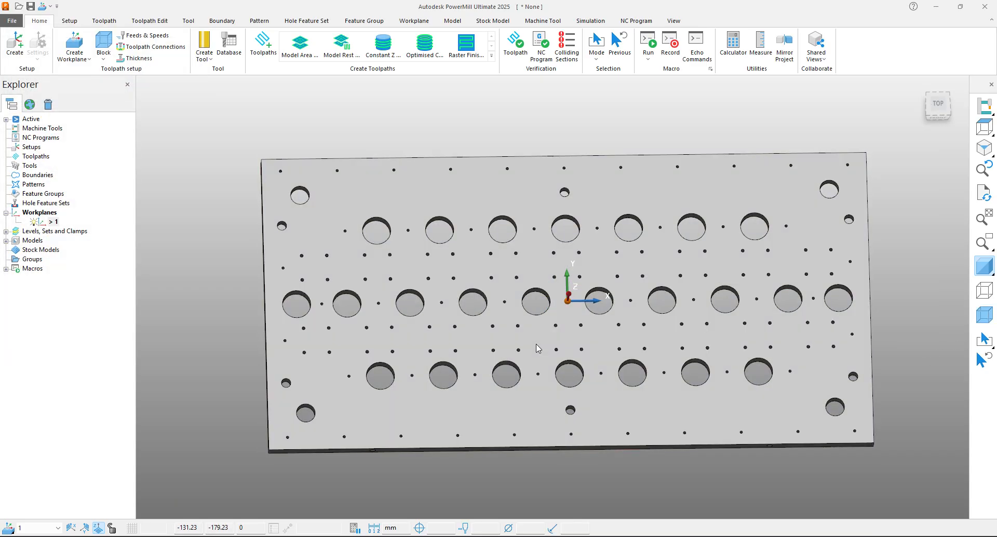
Step: Create a user defined boundary from the model with a tolerance of 0.1
scroll(540, 351, down, 2)
right_click(224, 242)
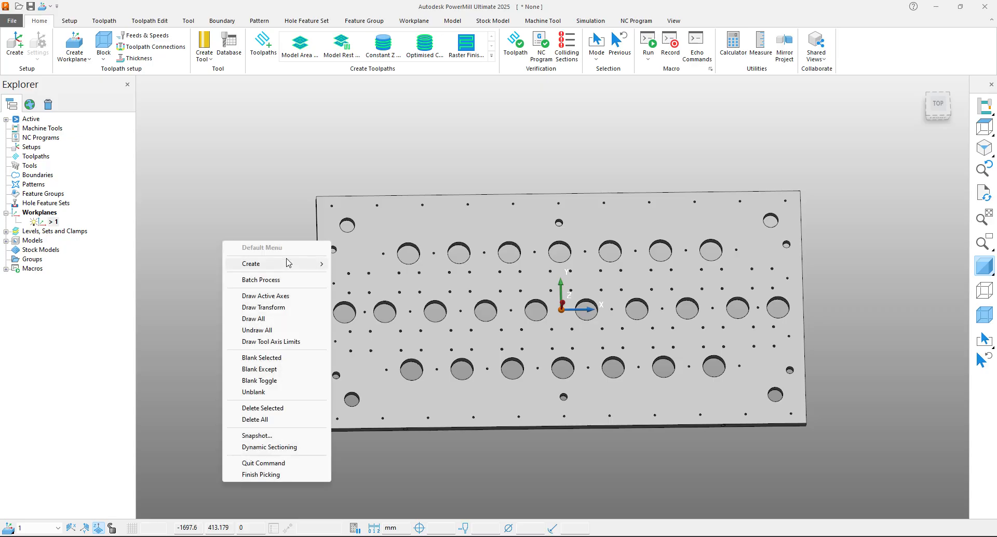
mouse_move(288, 264)
mouse_move(381, 288)
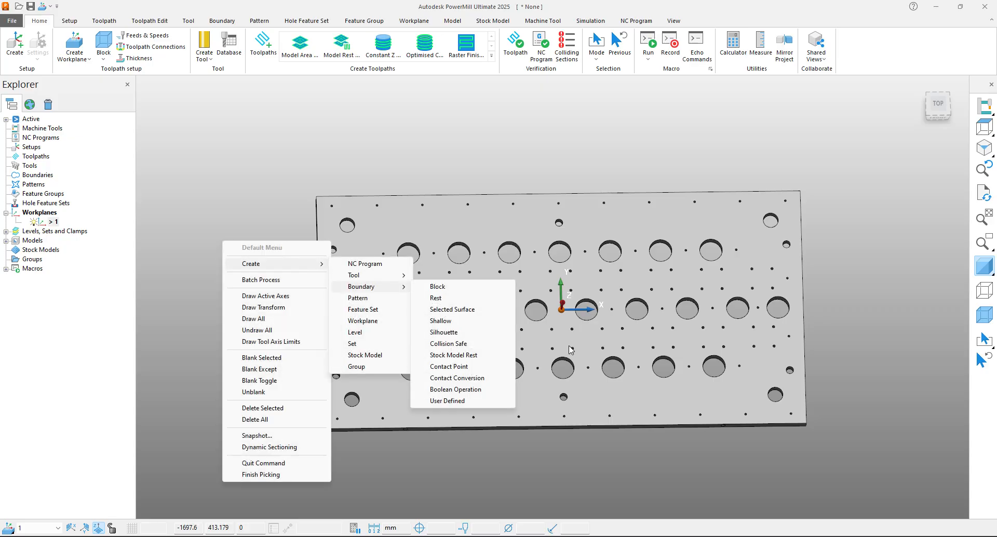
click(470, 408)
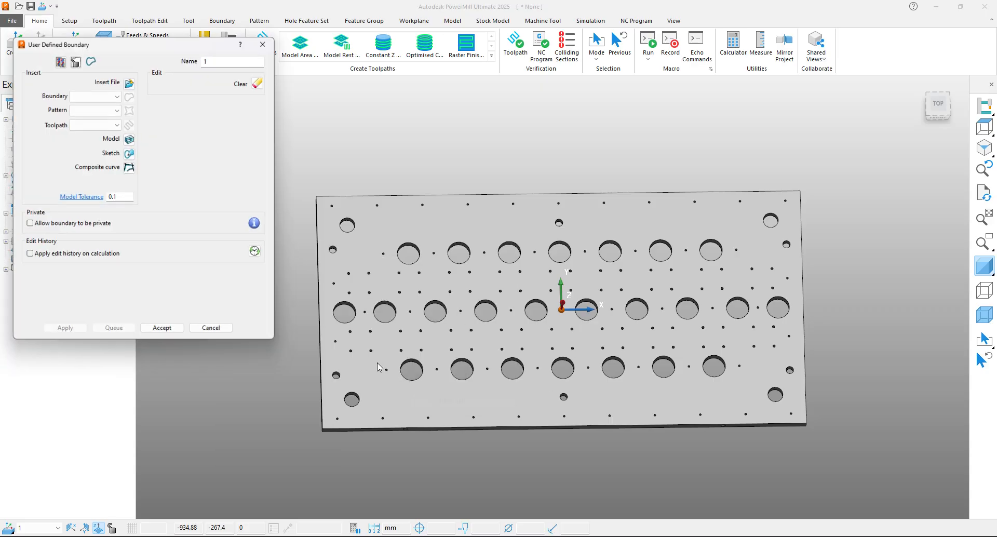
click(130, 137)
click(164, 335)
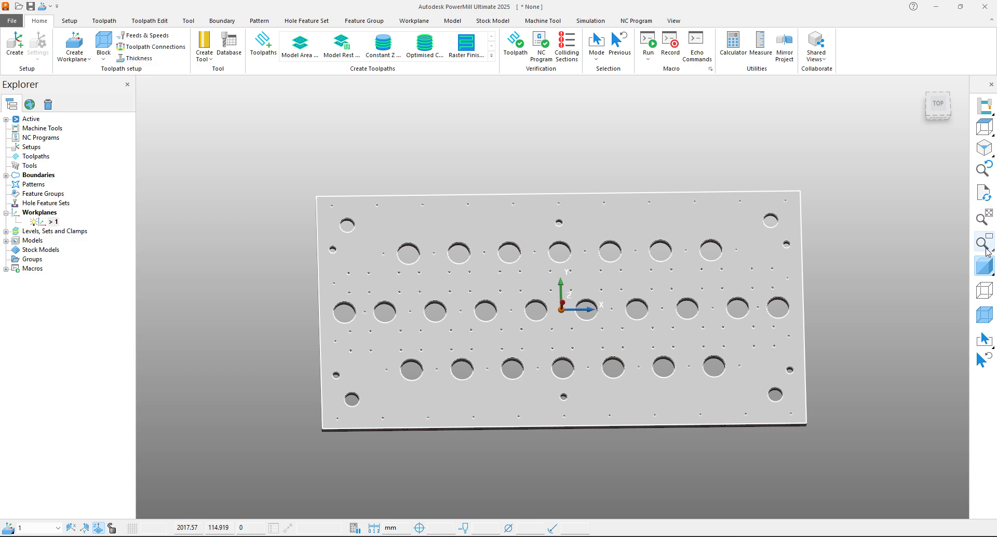
Step: Delete the plate's outer rectangular segment from the boundary, keeping the hole circles, and leave the shaded model hidden
drag(789, 259, 819, 263)
key(Delete)
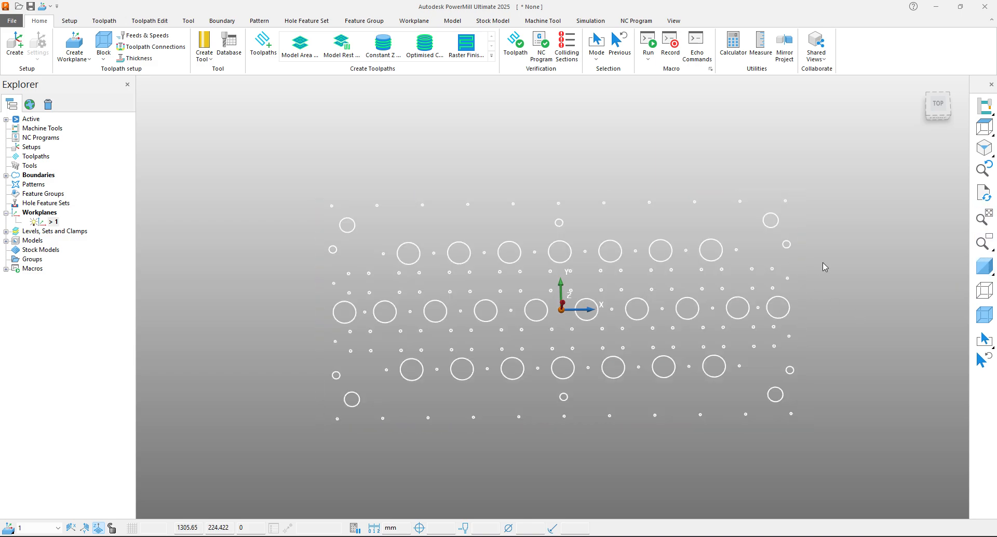
click(985, 266)
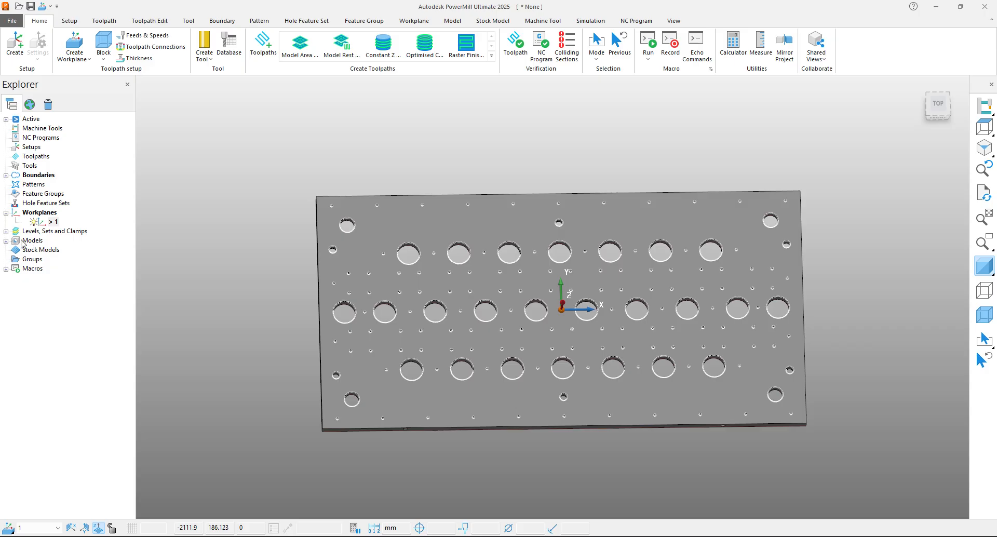
click(984, 266)
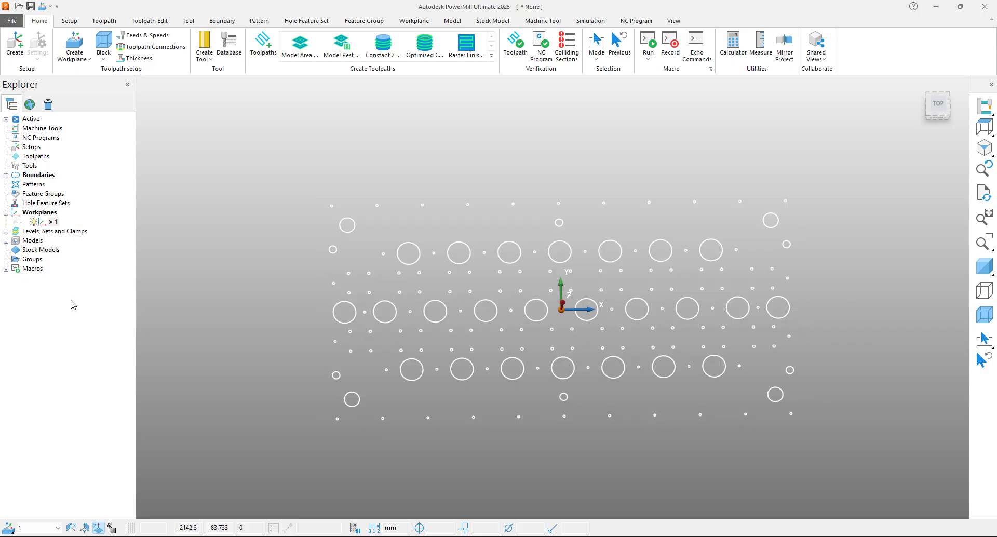
right_click(31, 203)
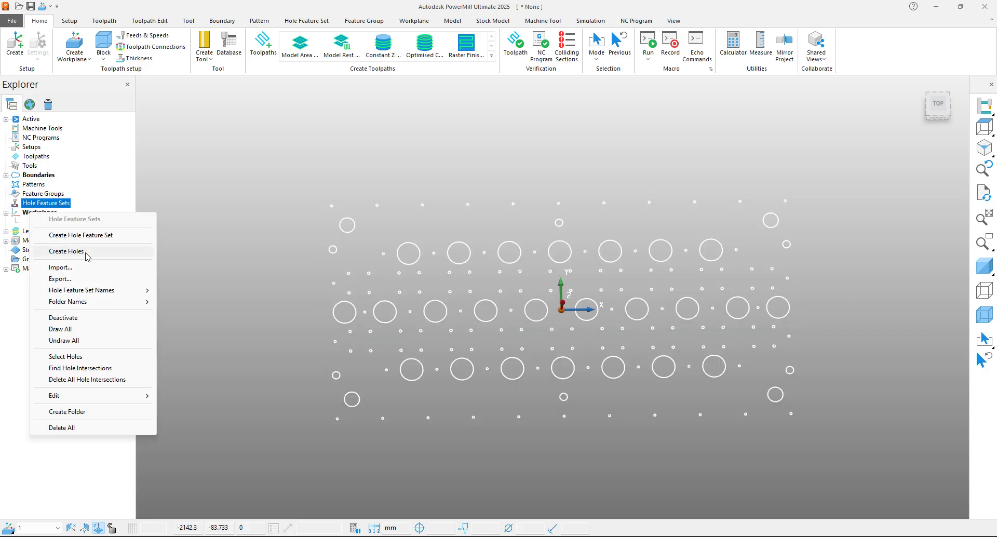
click(66, 251)
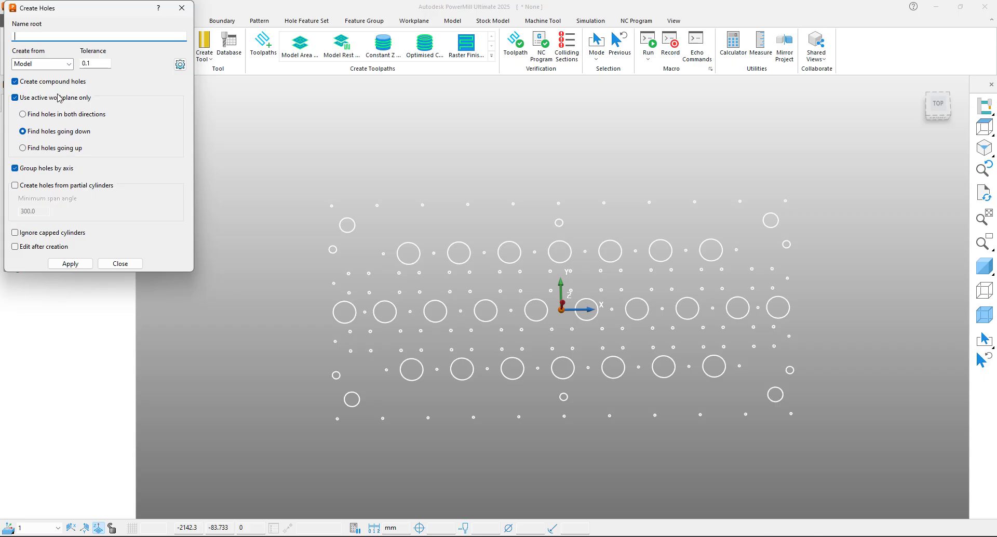
click(64, 65)
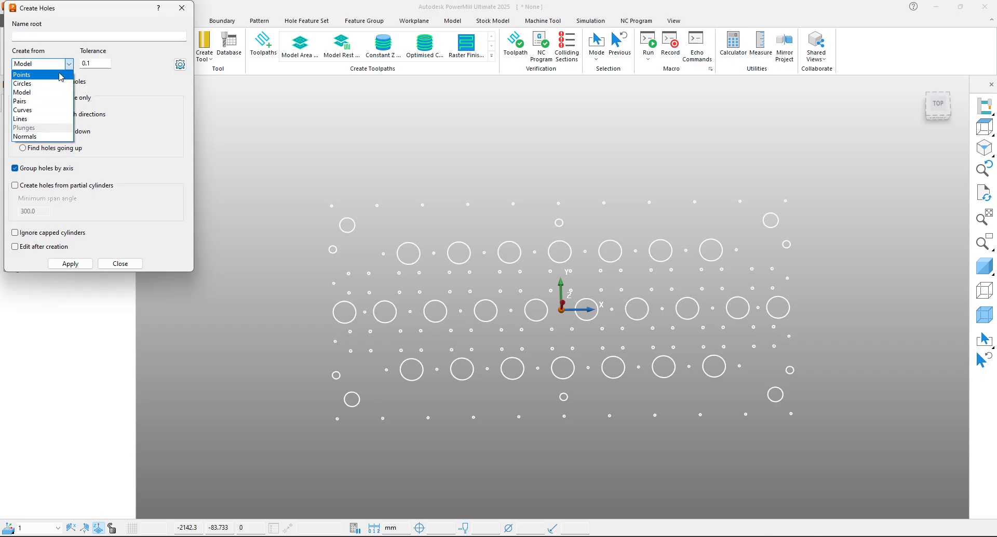
click(188, 14)
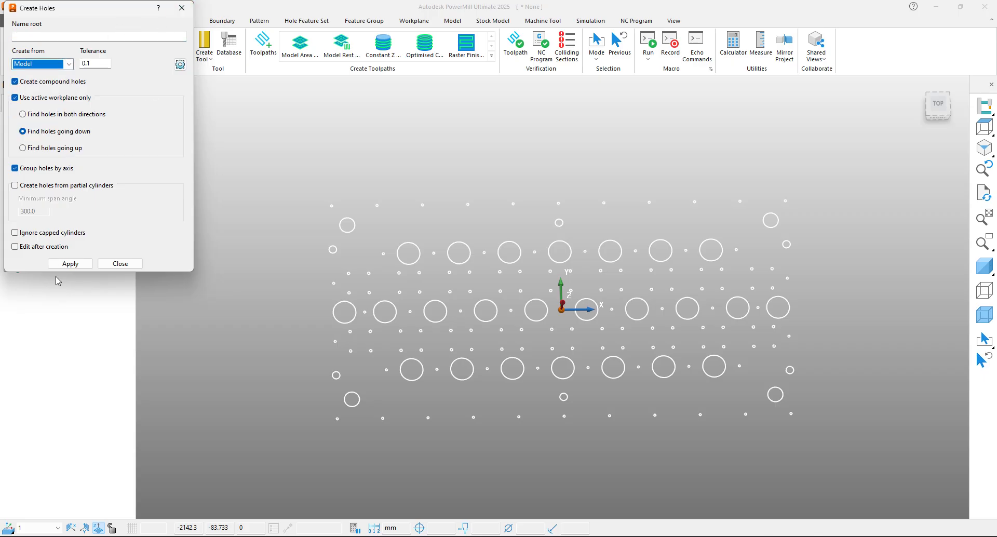
click(120, 263)
Step: Create a hole feature set from curves using all boundary circles, with top and bottom defined as absolute 0.0
right_click(45, 204)
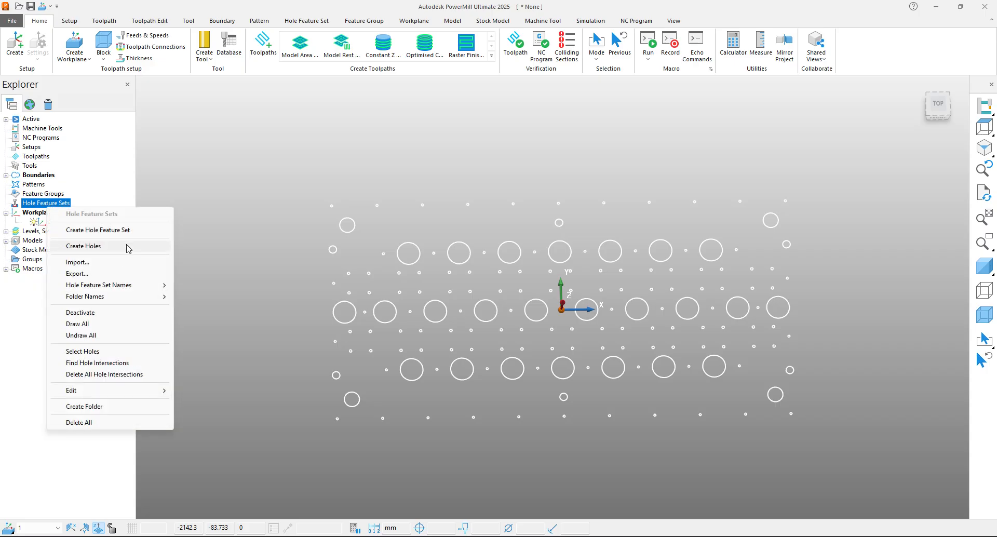
click(128, 247)
click(57, 64)
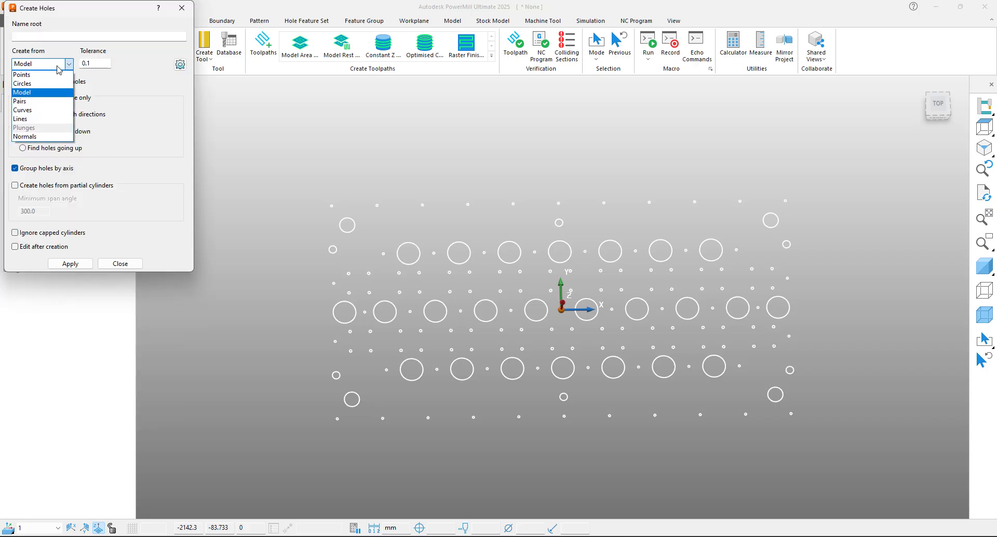
click(45, 110)
scroll(563, 228, down, 3)
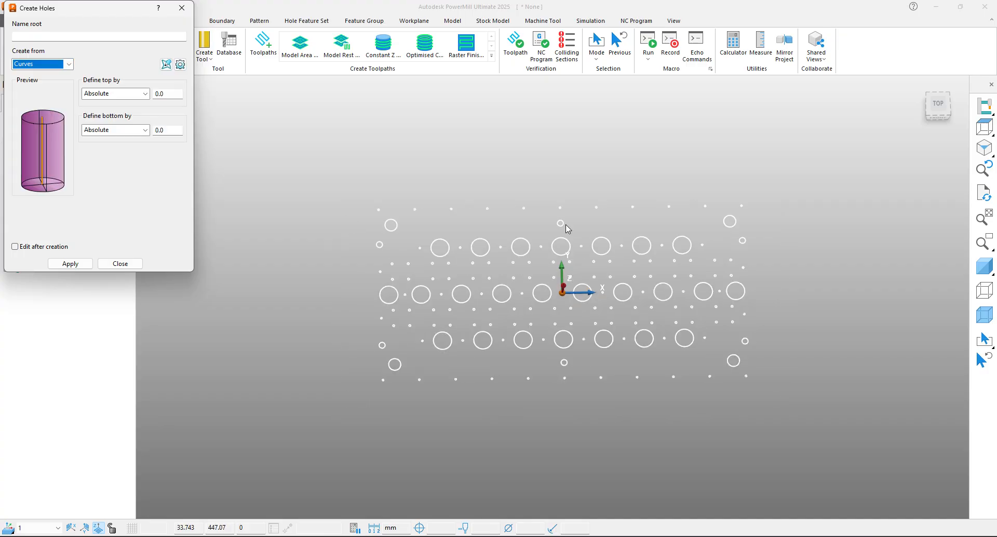
drag(755, 174, 409, 416)
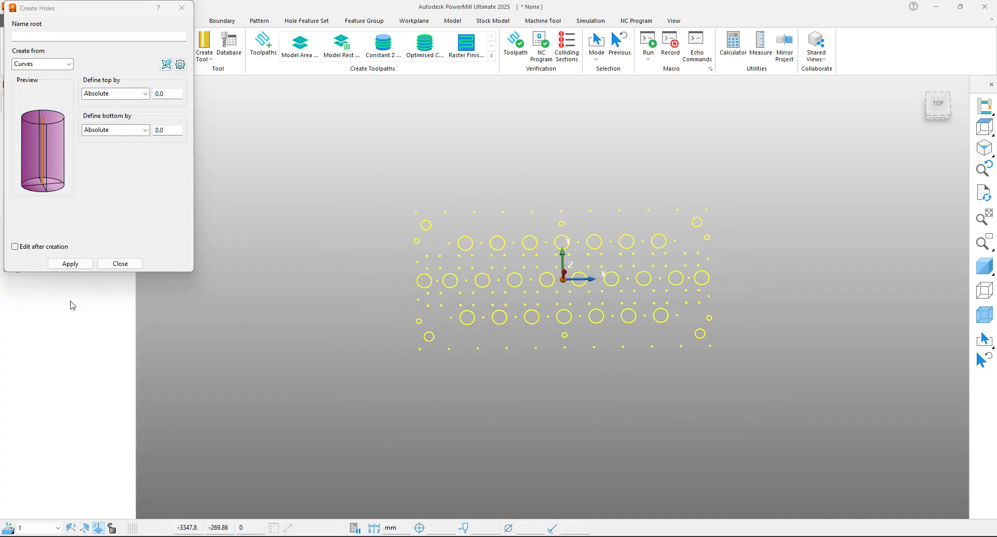
click(70, 263)
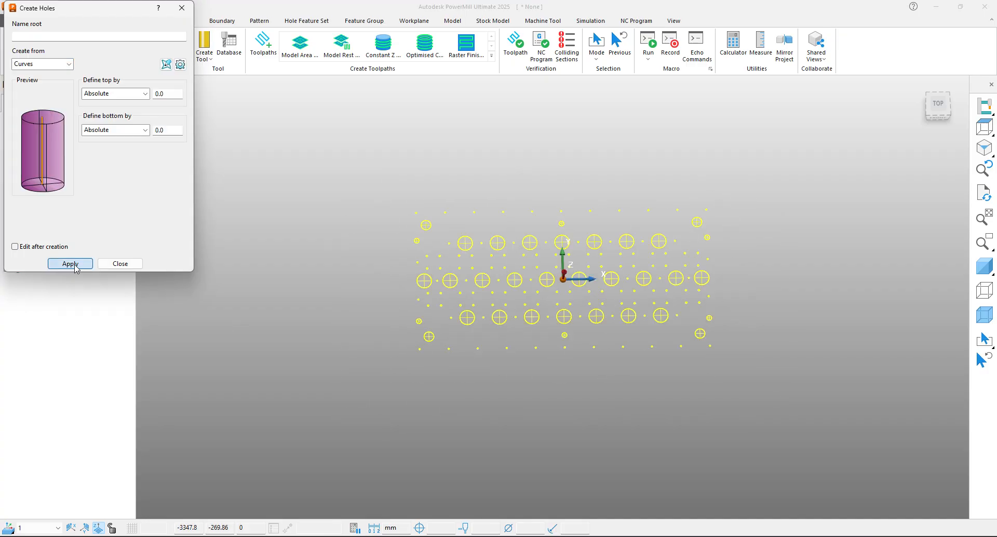
click(128, 264)
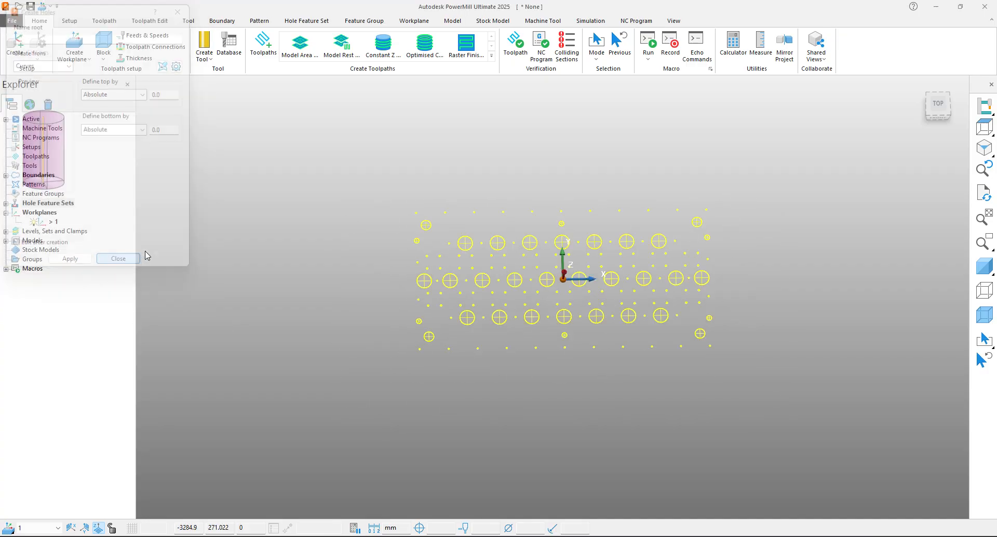
Step: Create a new toolpath from the Break Chip drilling strategy
click(260, 51)
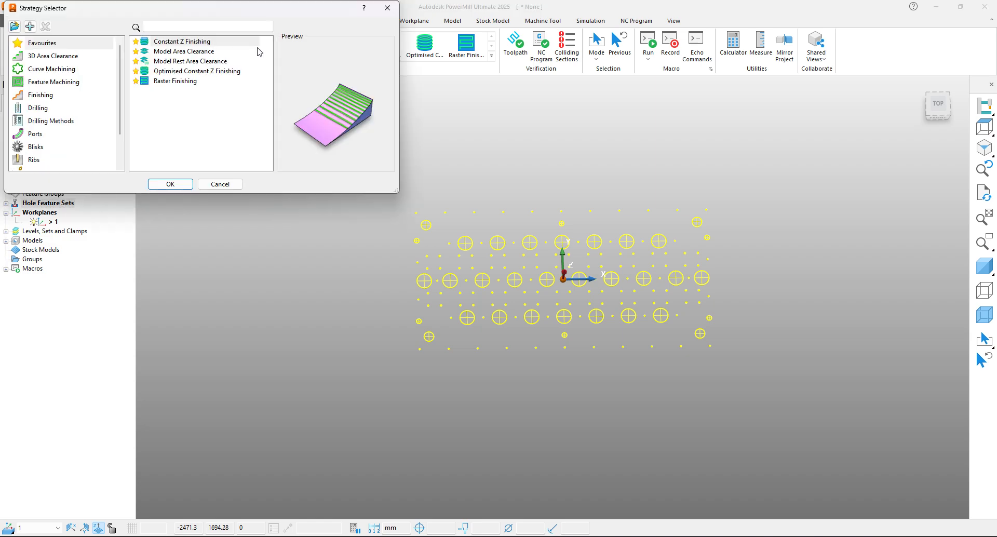
click(50, 122)
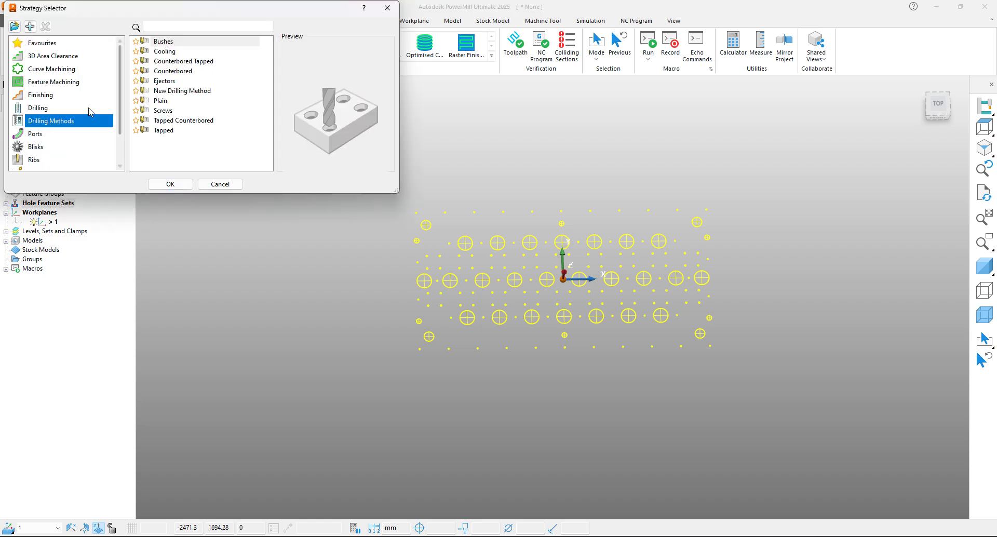
click(44, 109)
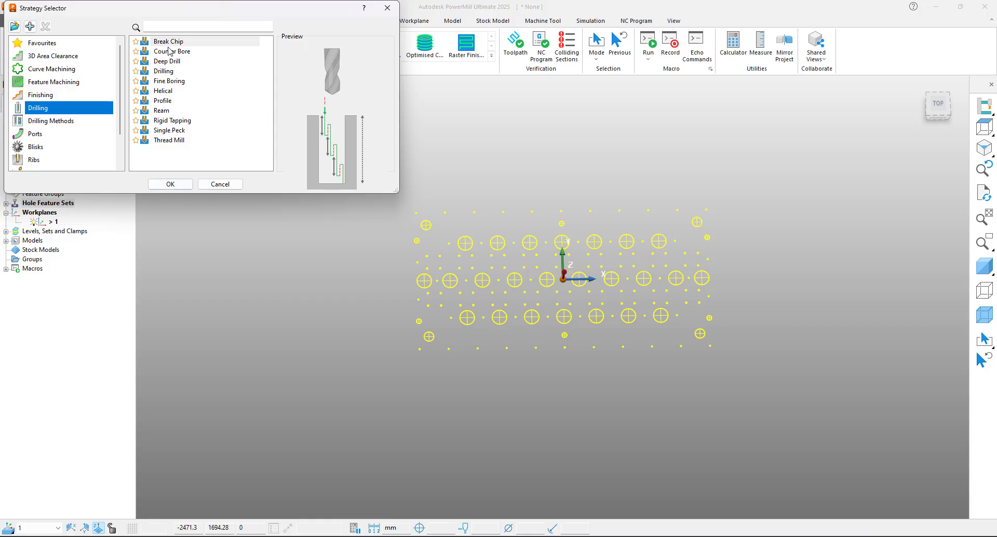
click(171, 184)
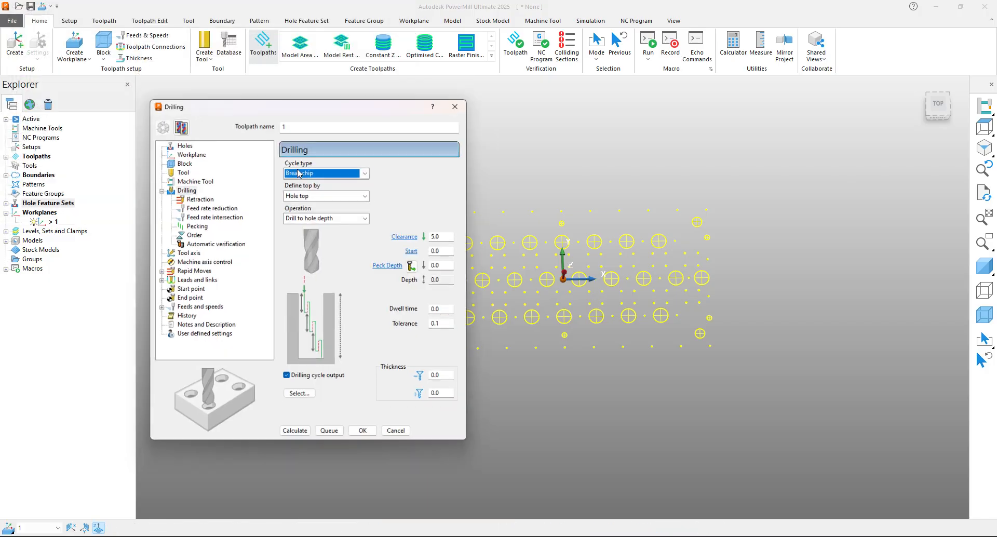
Step: Configure the drilling toolpath as a Single peck cycle with the top defined by Block and the Centre drill operation
click(346, 170)
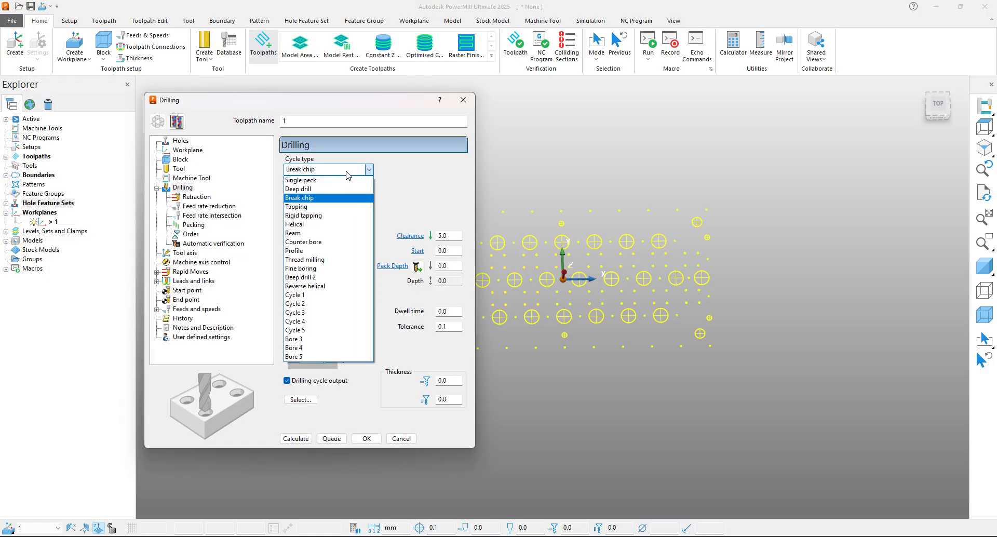
click(334, 181)
click(329, 197)
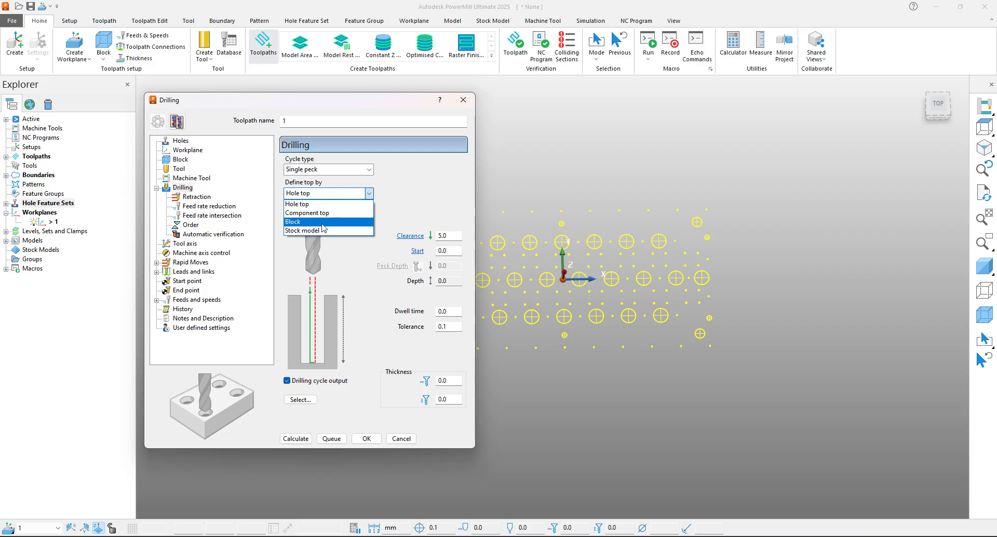
click(323, 226)
click(342, 217)
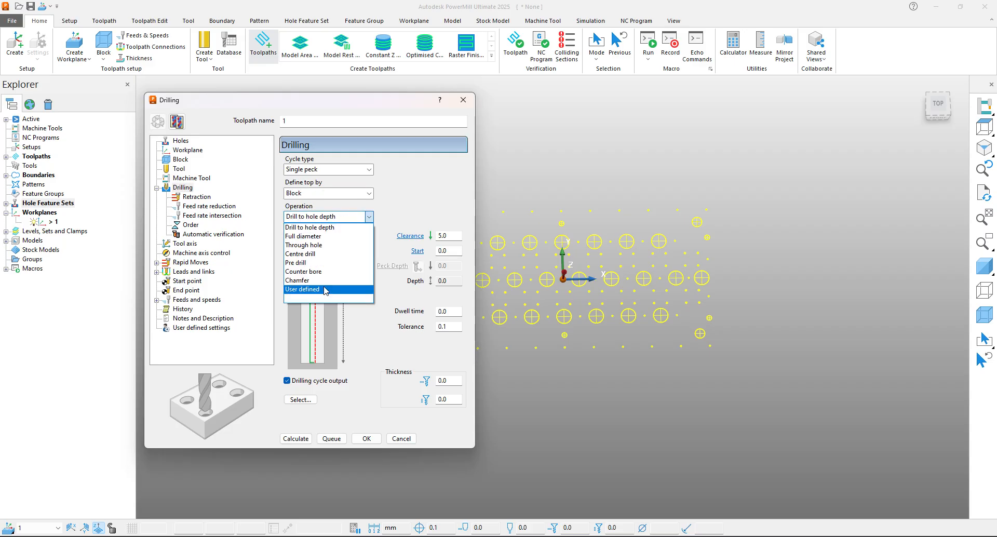
click(333, 254)
Step: Set the centre drilling depth to 5.0 and clearance to 2.0, and name the toolpath cd
click(447, 283)
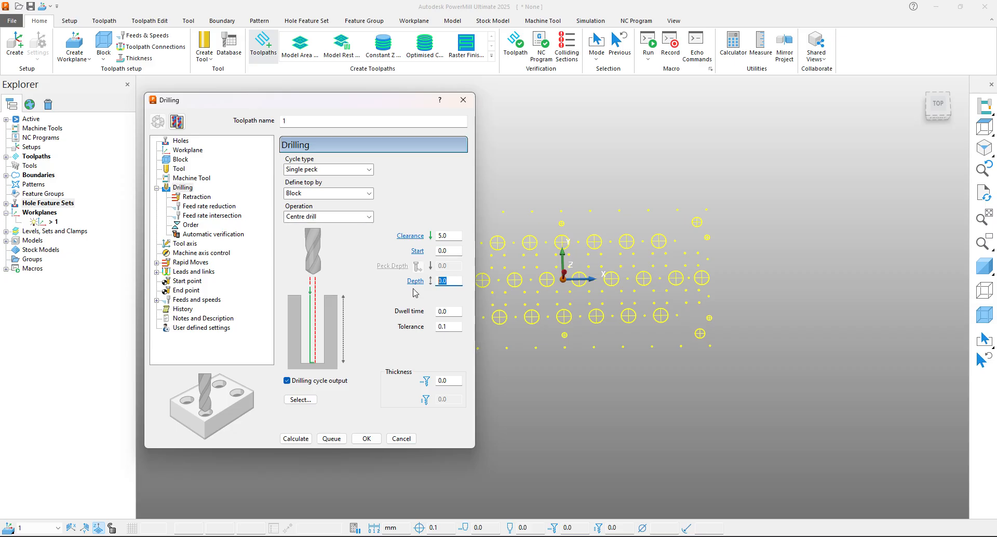
text(5)
key(shift+Tab)
key(shift+Tab)
text(2)
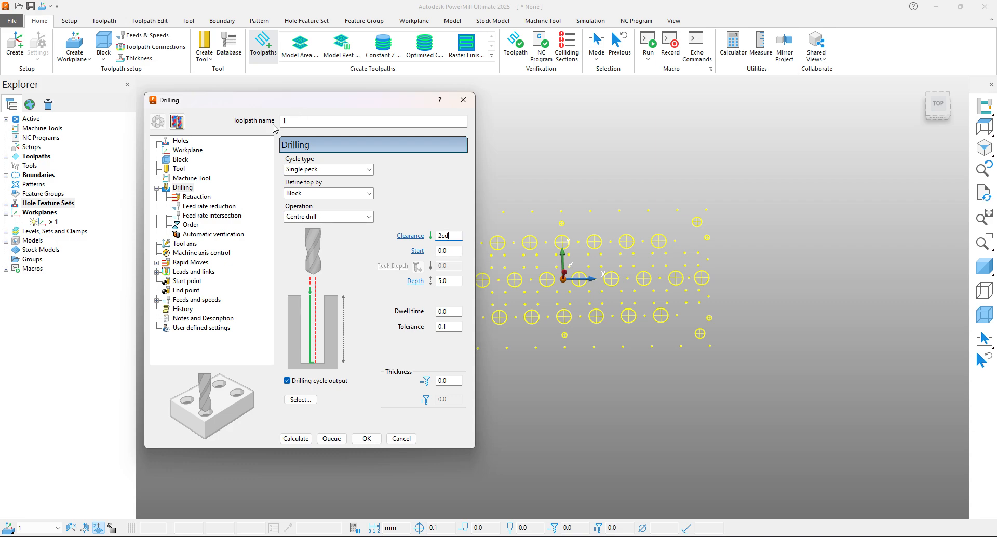
click(285, 122)
text(cd)
click(452, 236)
text(2)
key(Return)
scroll(662, 284, down, 1)
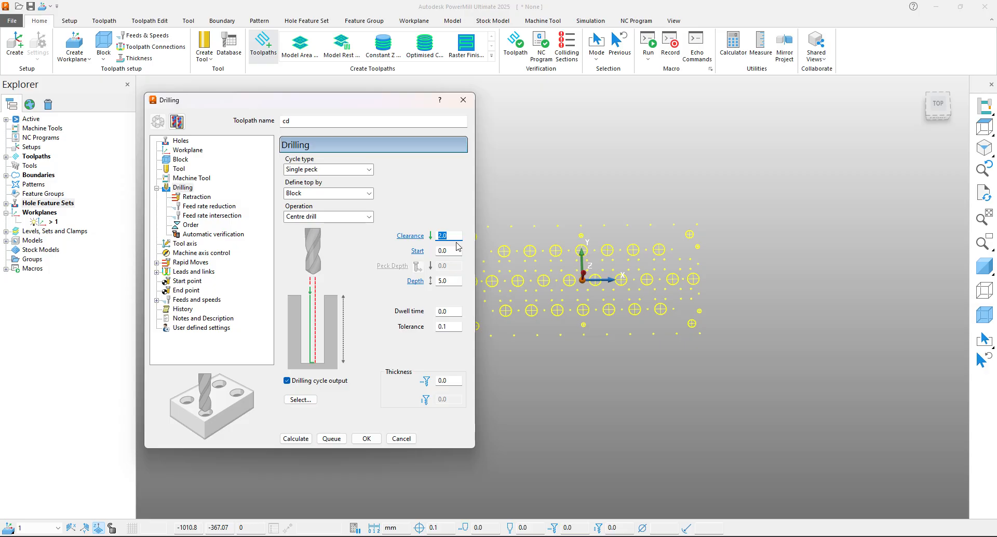
scroll(696, 329, down, 1)
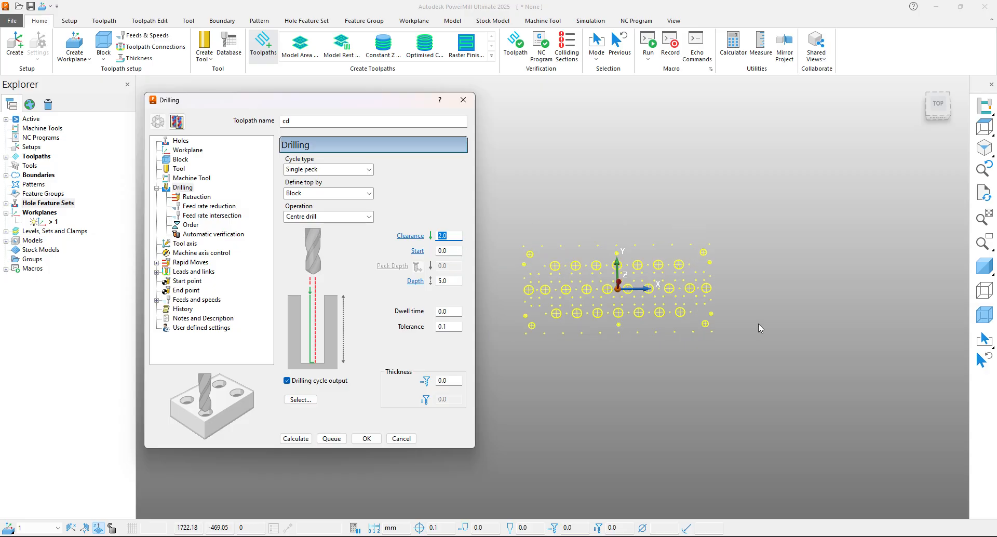
click(449, 250)
scroll(533, 325, up, 2)
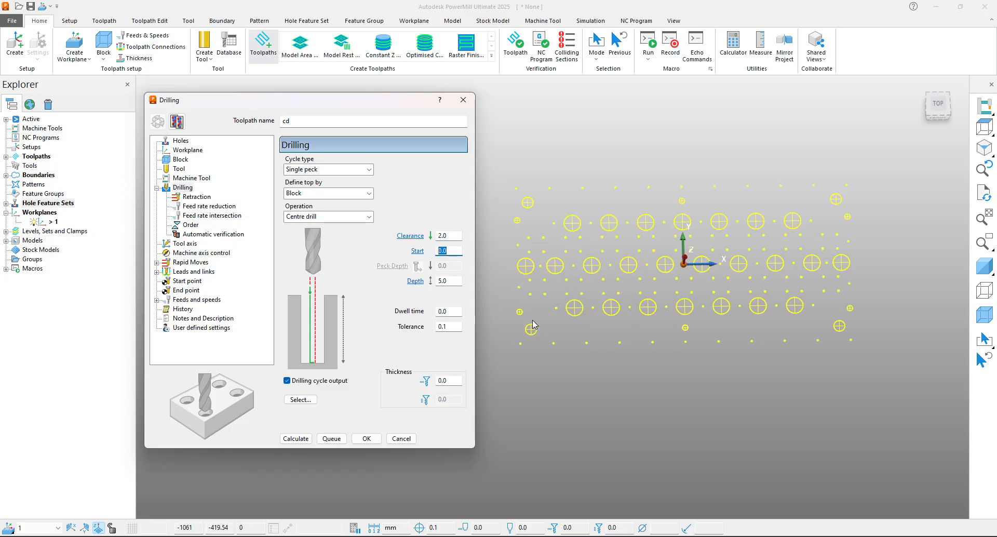
middle_drag(532, 324, 519, 295)
click(450, 235)
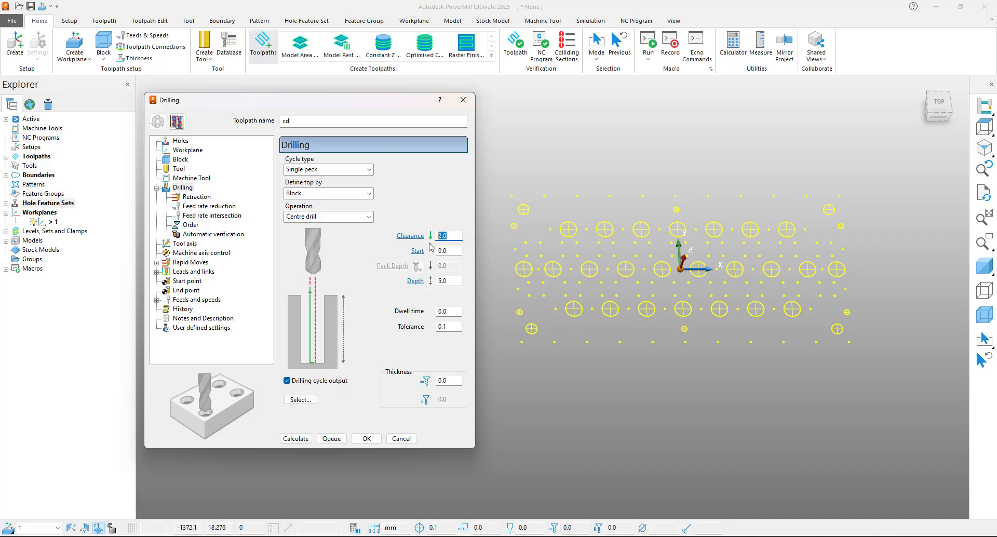
key(Tab)
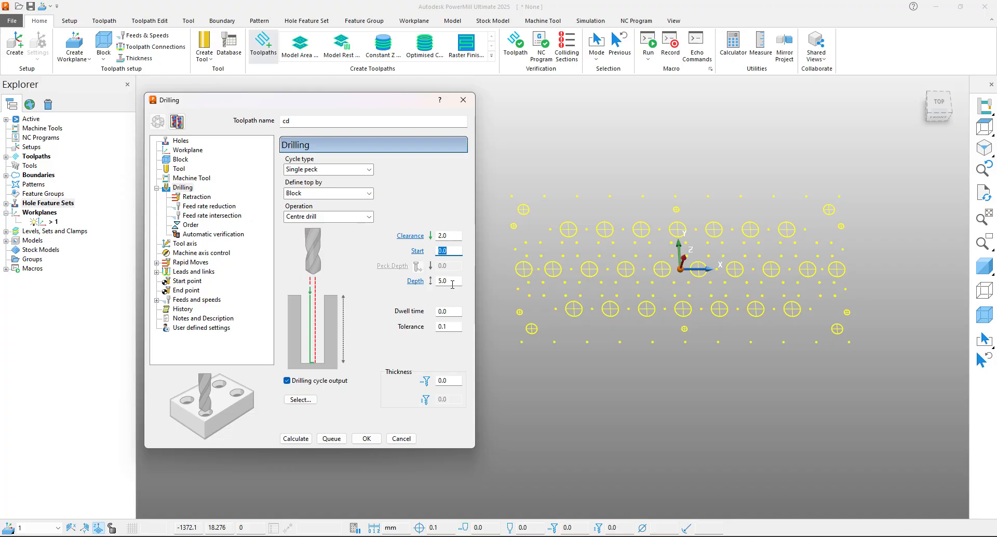
key(Tab)
Step: Create a drill tool with a diameter of 2.0 and name it 2cd for the toolpath
click(179, 170)
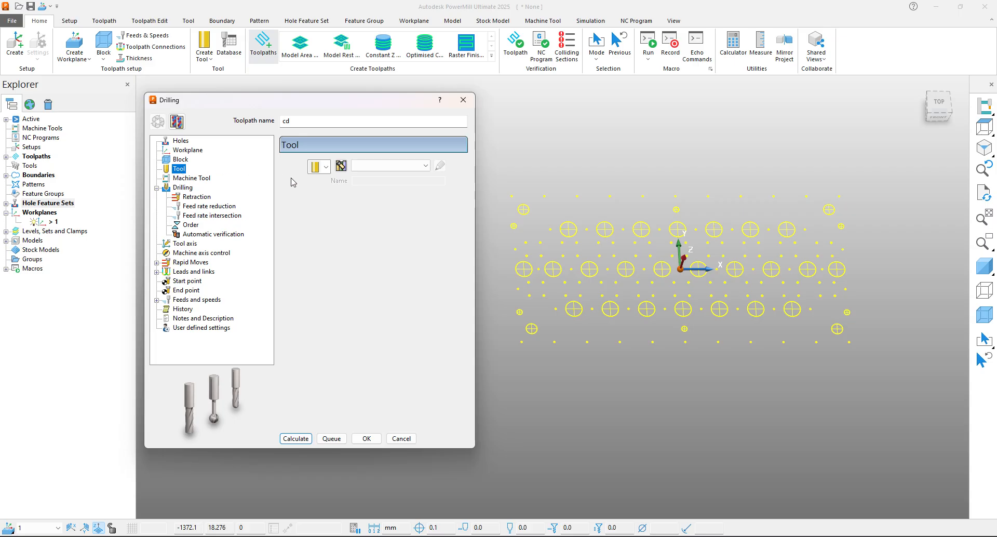
click(326, 167)
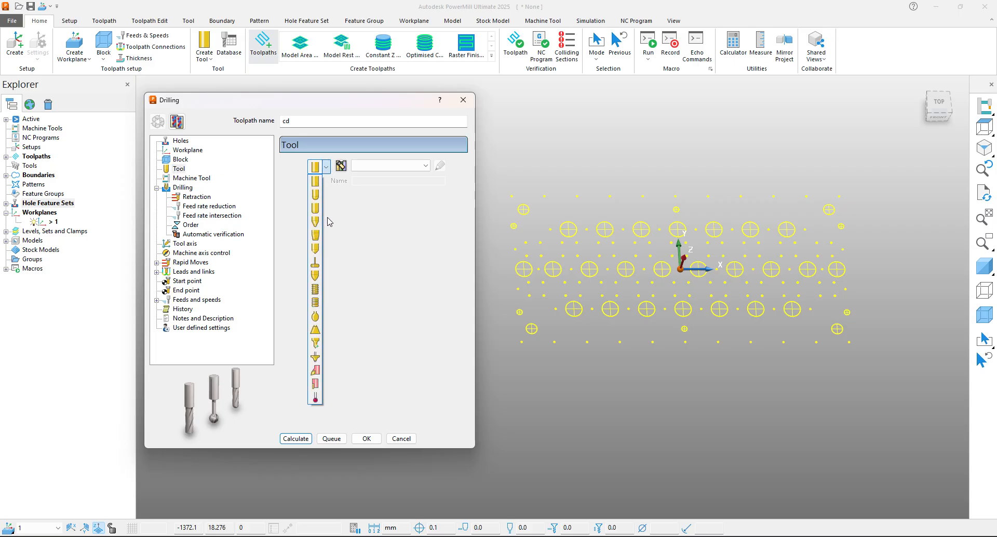
click(318, 254)
text(2)
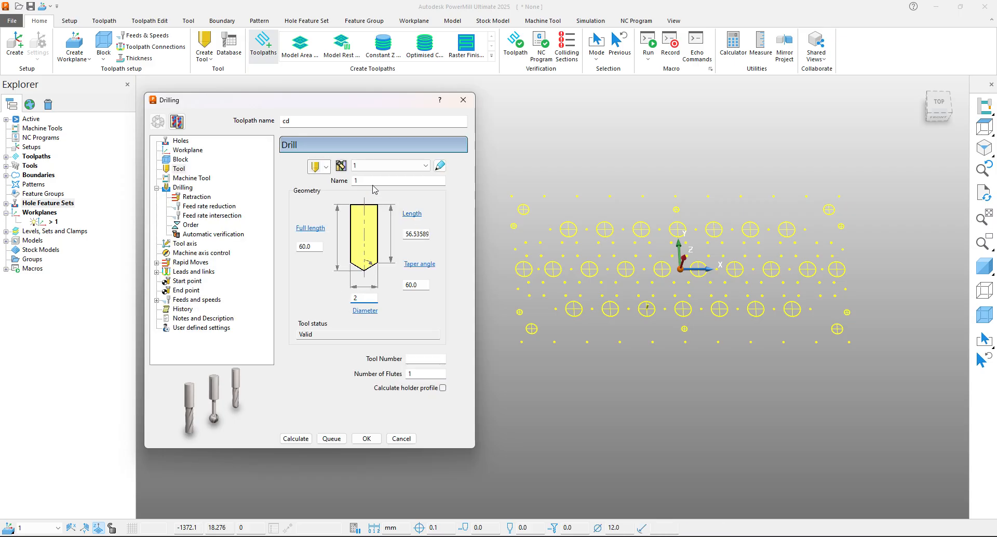
drag(367, 181, 347, 183)
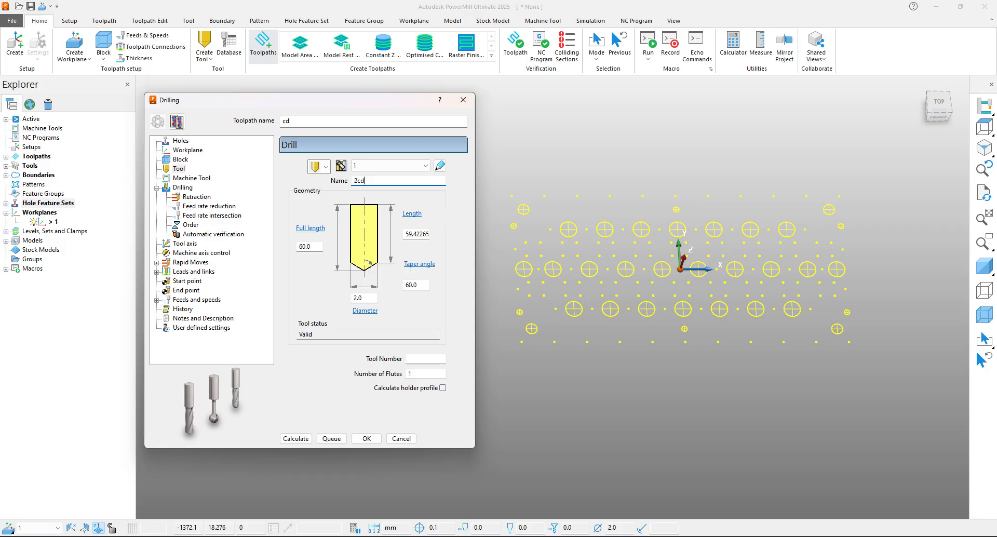
Step: Calculate the safe-area rapid and plunge heights from Block and Model
click(181, 188)
click(190, 262)
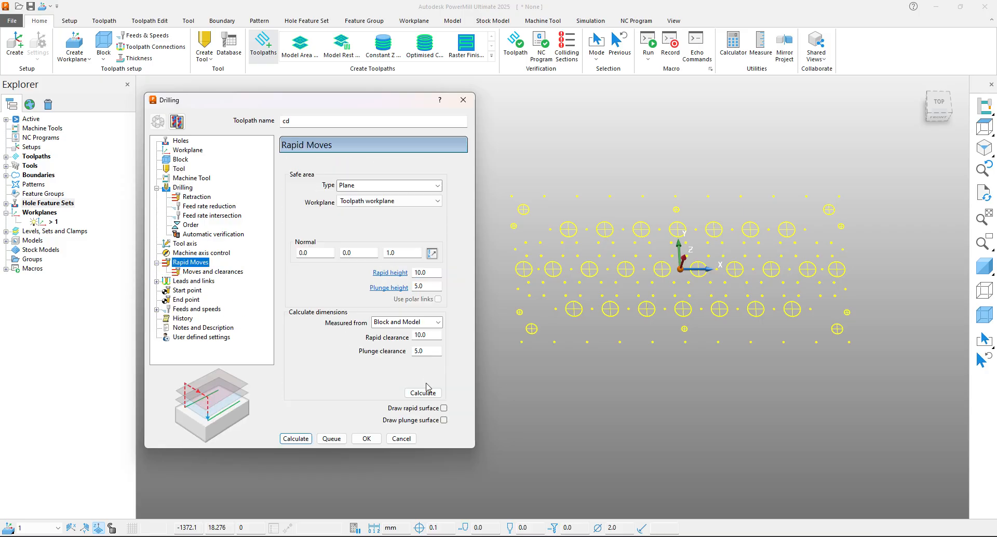
click(424, 393)
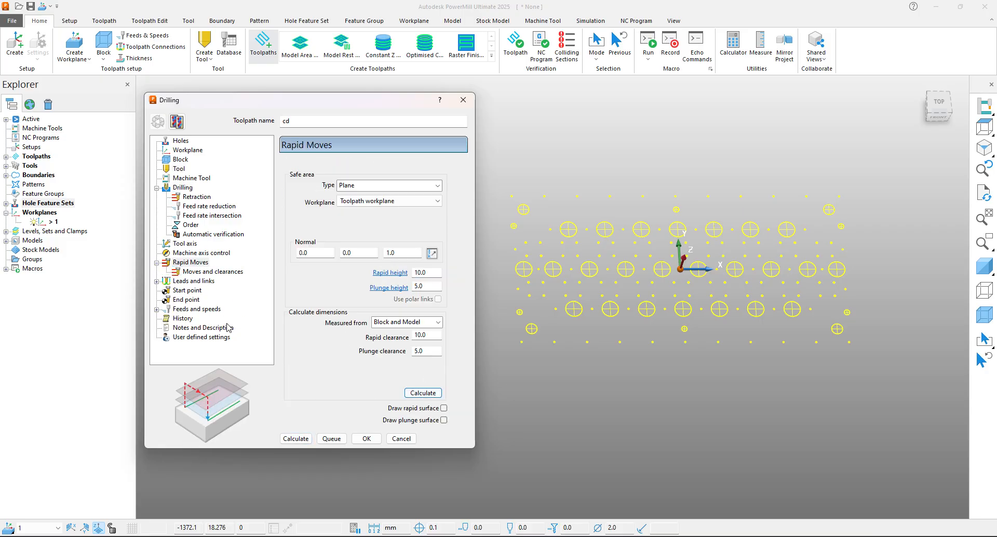
Step: Check the leads and links and the feeds and speeds, and calculate the centre drilling toolpath
click(194, 280)
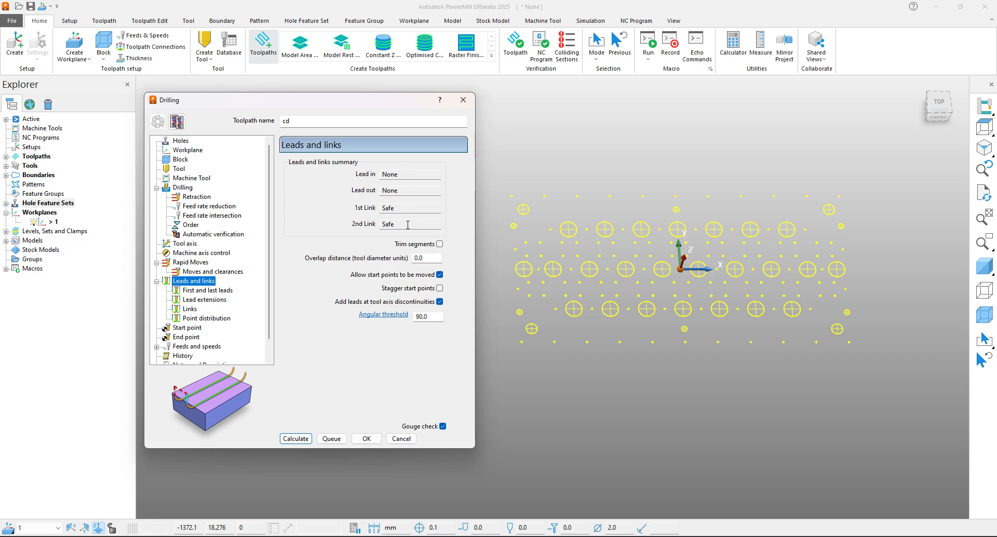
scroll(224, 329, down, 1)
click(211, 328)
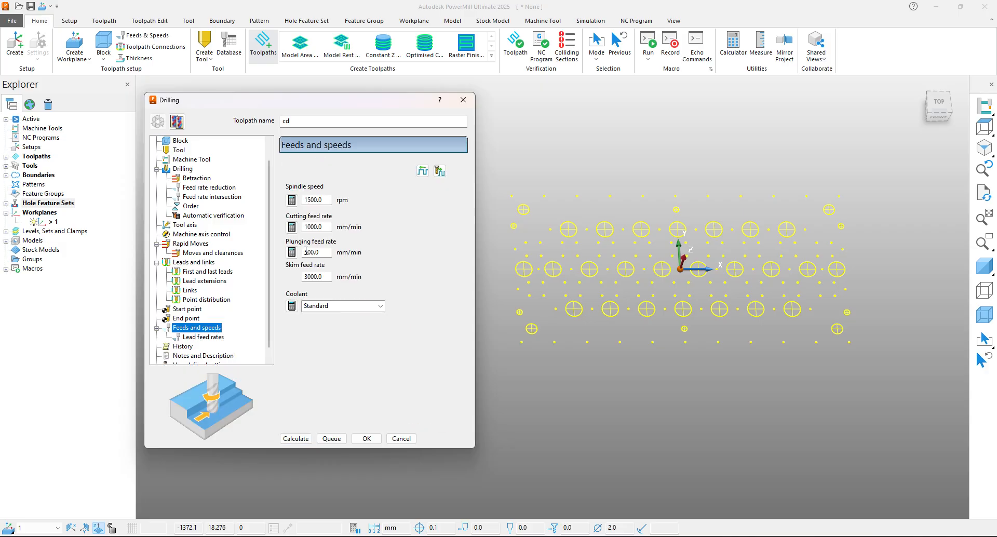
click(296, 438)
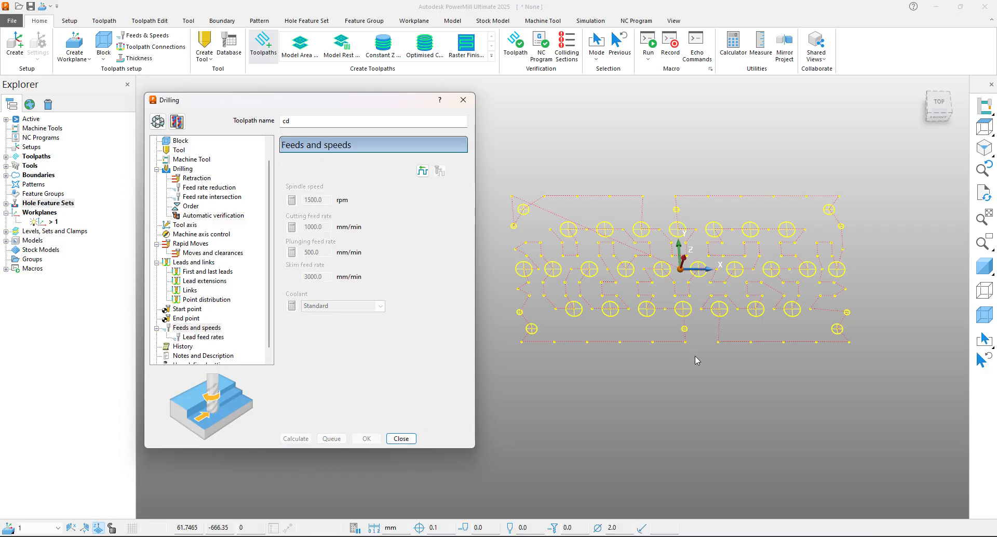
Step: Show the shaded plate model and inspect the drilling toolpath's link moves above the holes
scroll(630, 379, down, 2)
middle_drag(628, 380, 675, 337)
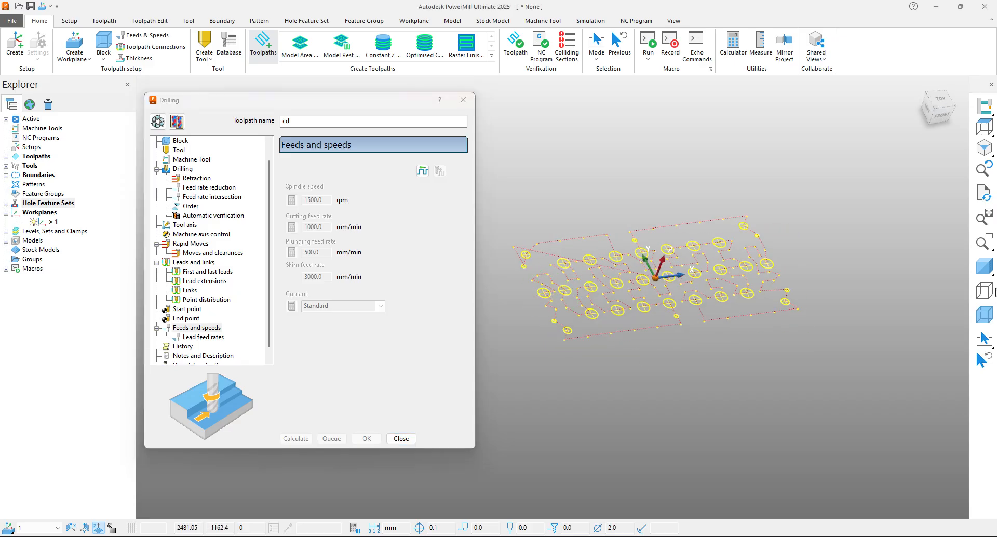
click(986, 273)
scroll(580, 350, up, 5)
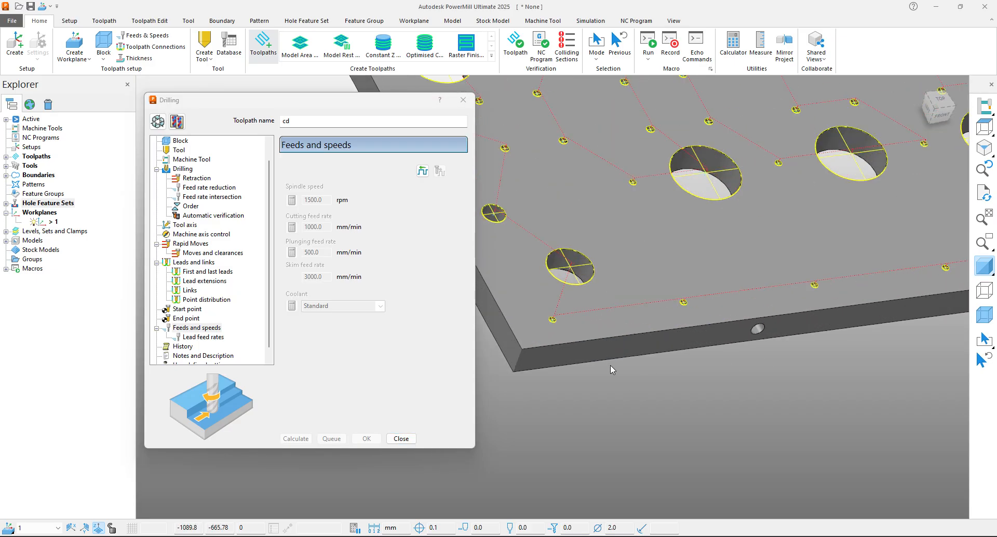
scroll(665, 310, down, 3)
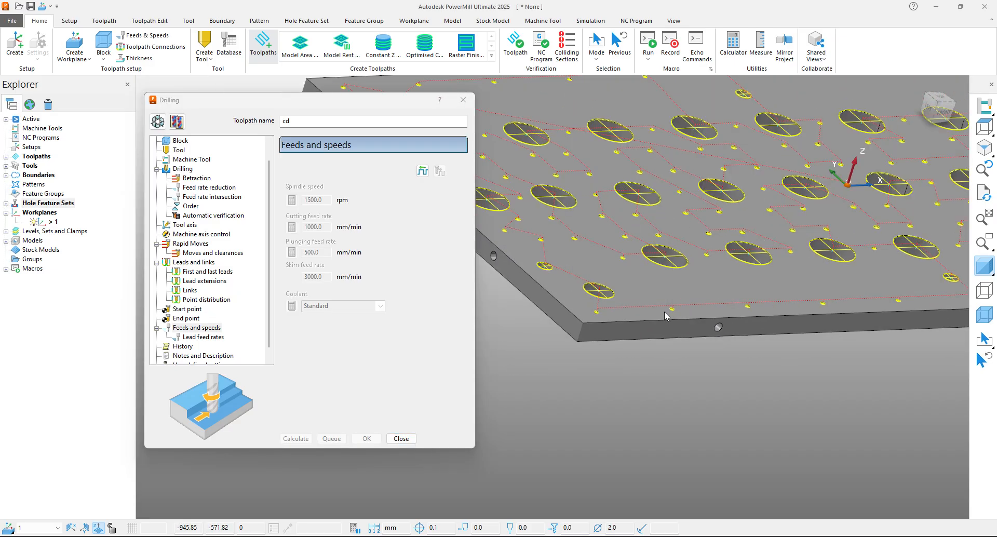
scroll(664, 310, down, 1)
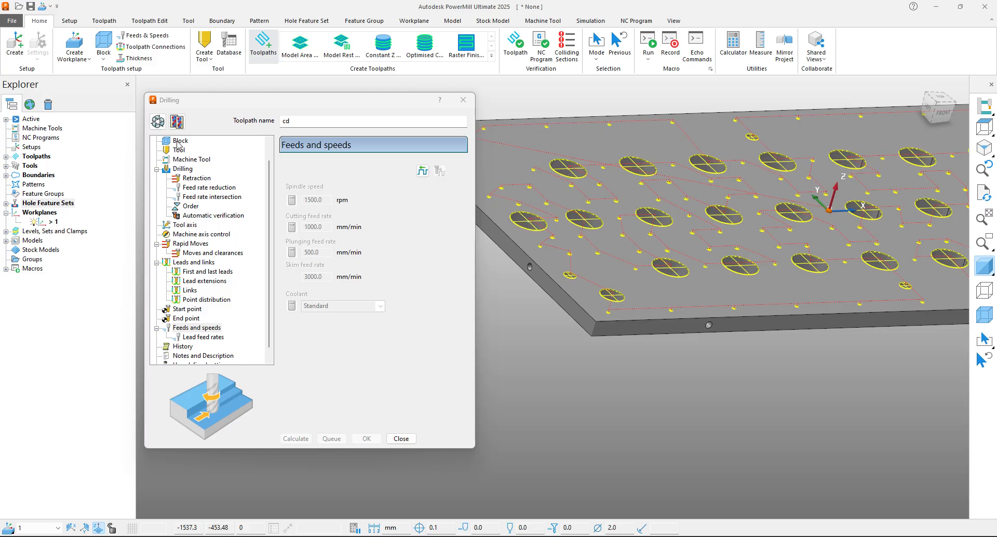
Step: Reopen the toolpath's settings for editing, set the rapid clearance to 100, and recalculate the safe area and toolpath
click(158, 122)
click(184, 170)
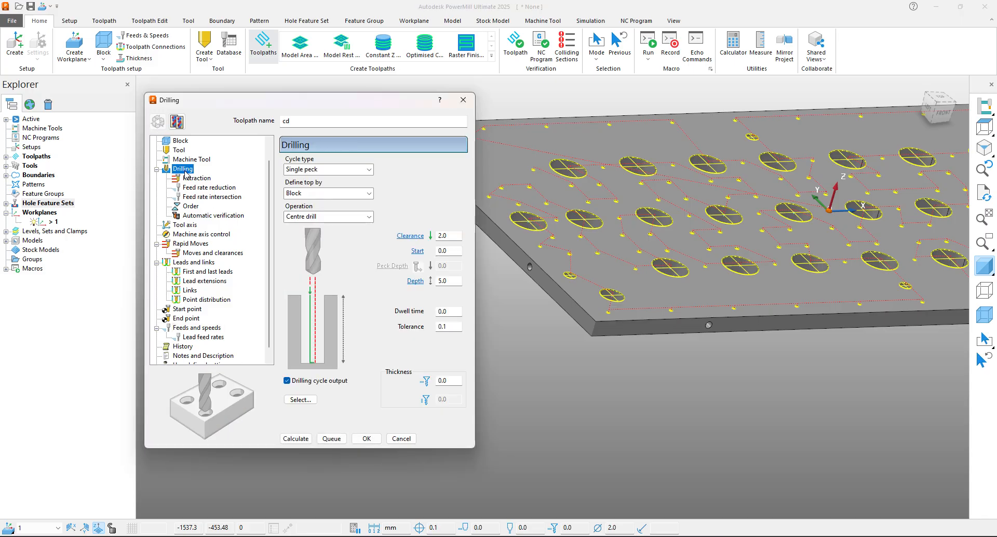
click(191, 243)
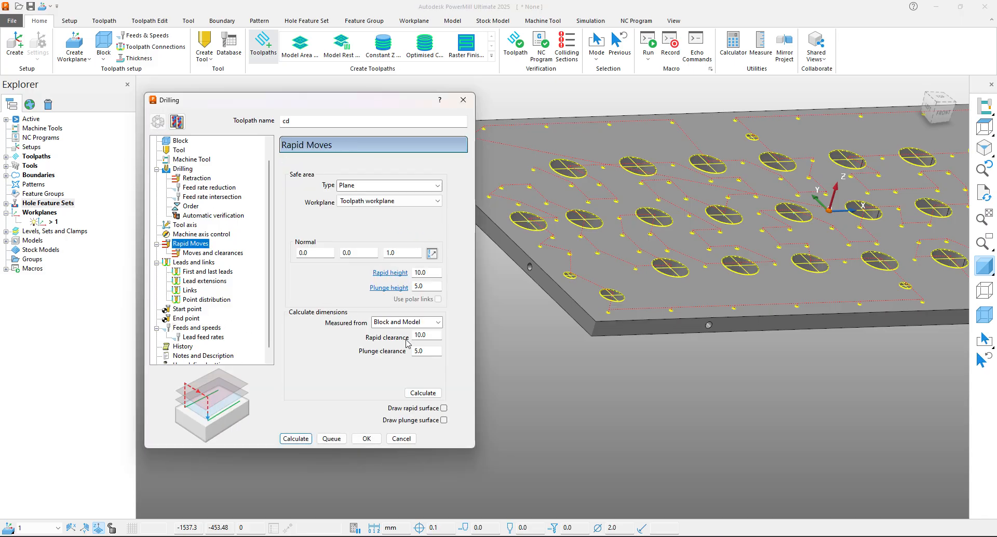
double_click(426, 335)
text(100)
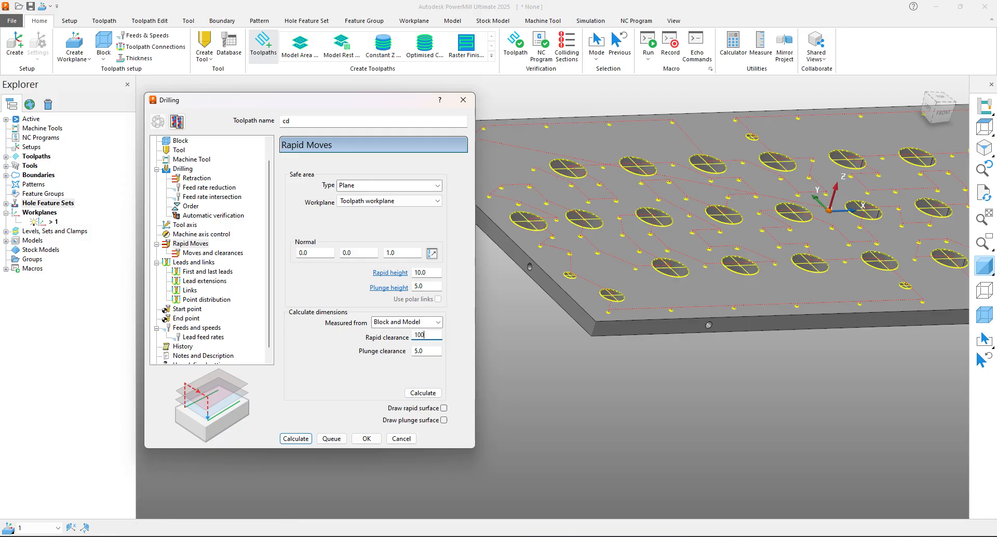
key(Return)
click(423, 393)
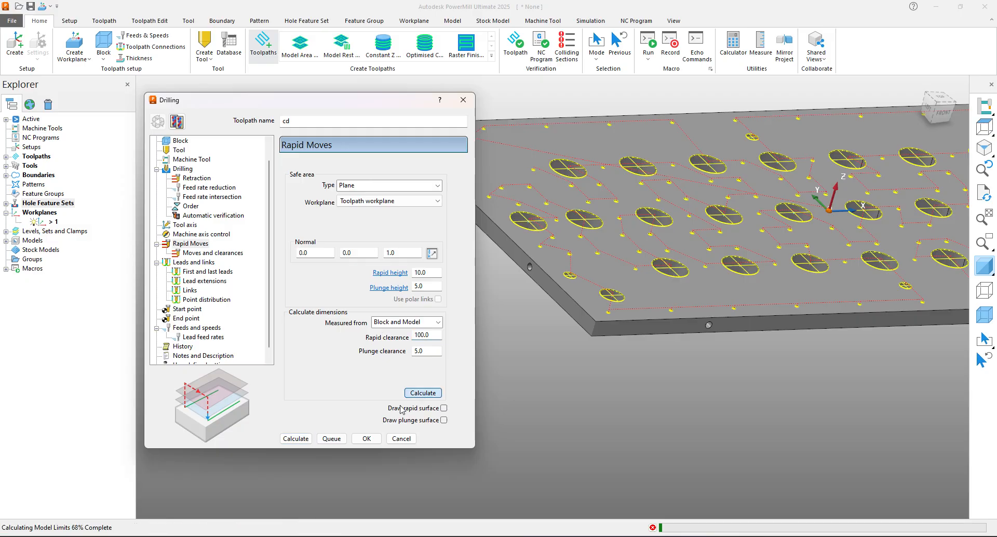
click(295, 439)
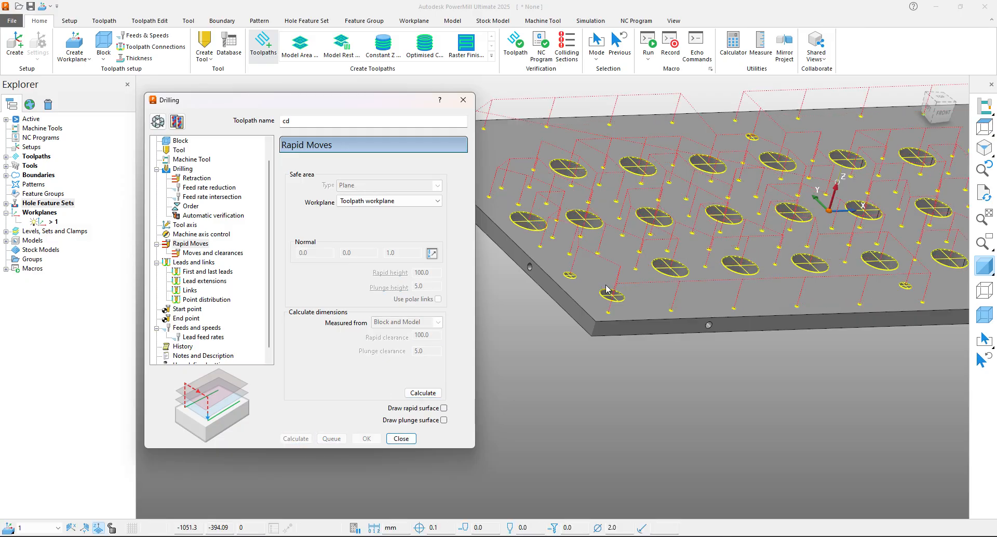
scroll(606, 287, down, 2)
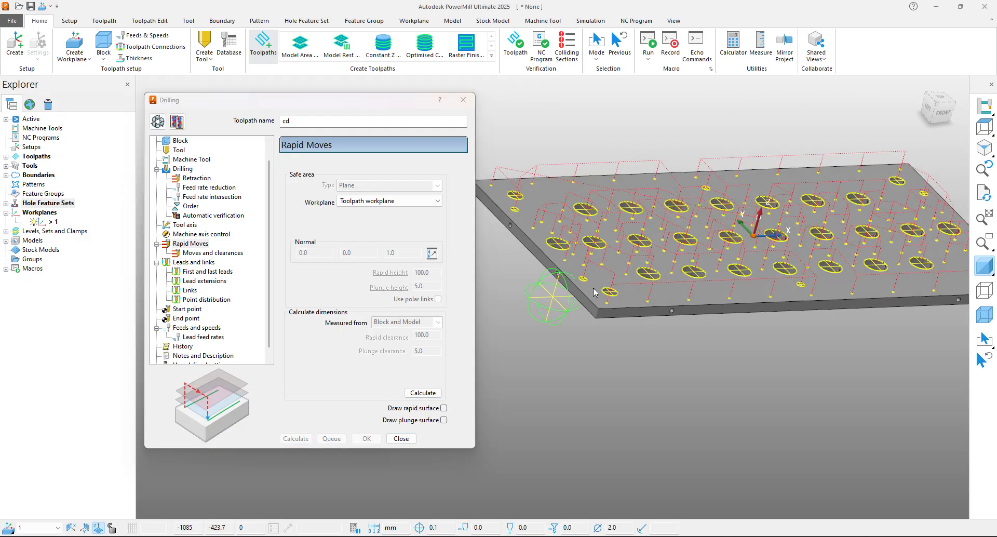
click(401, 438)
Step: Set the rapid height to 50 in the toolpath connections and apply it to the centre drilling toolpath
click(170, 49)
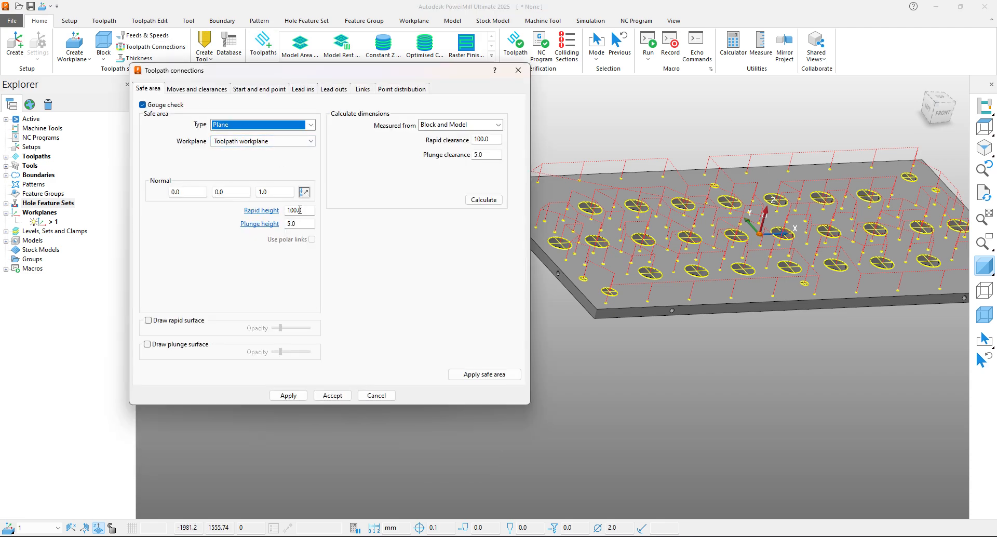
drag(300, 209, 279, 211)
text(50)
key(Return)
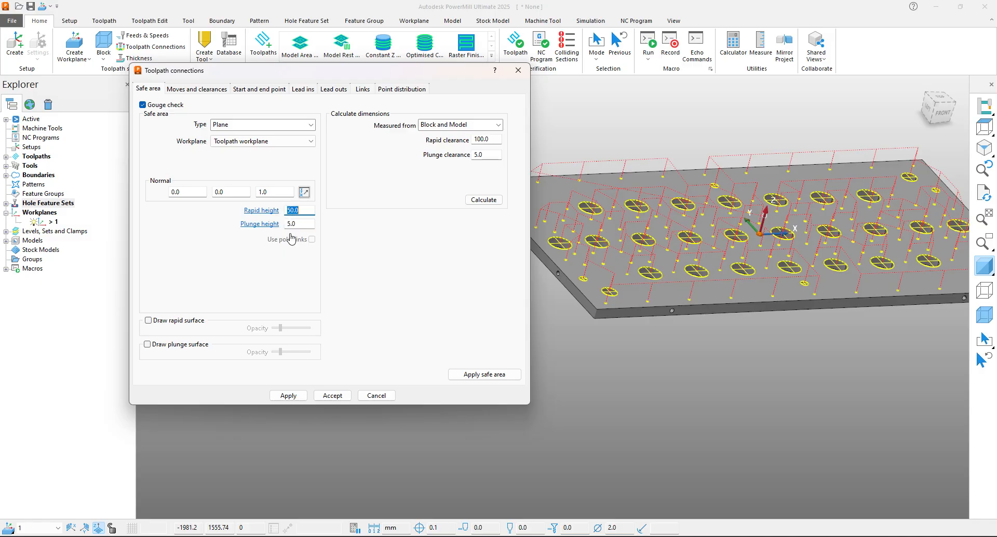
click(289, 396)
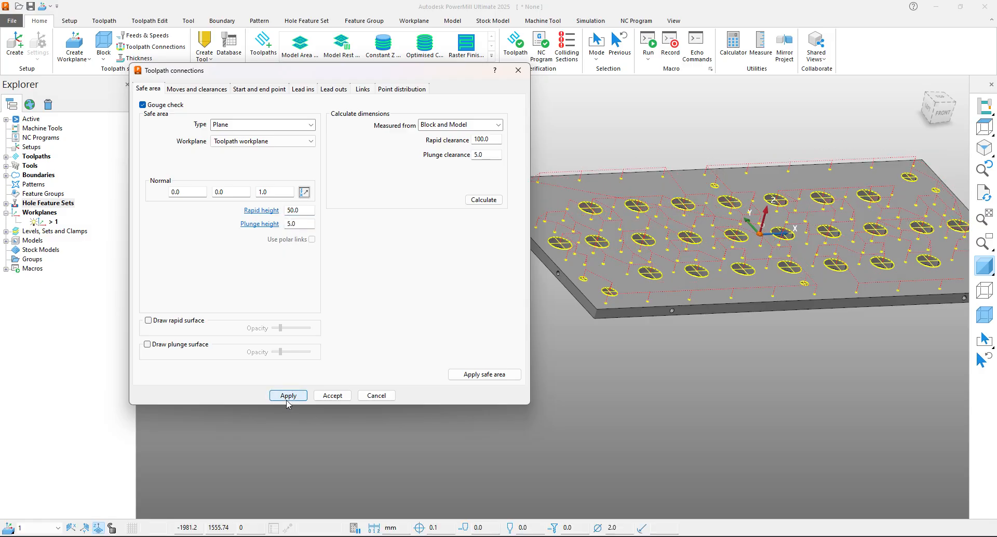
click(331, 395)
scroll(618, 276, up, 5)
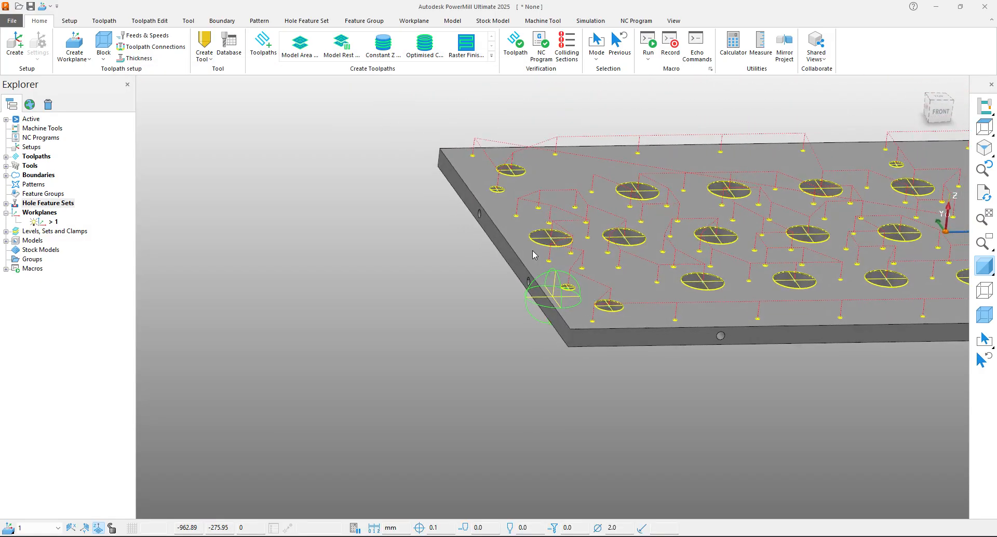
Step: Duplicate the cd toolpath and open the copy's drilling settings
click(6, 157)
right_click(57, 169)
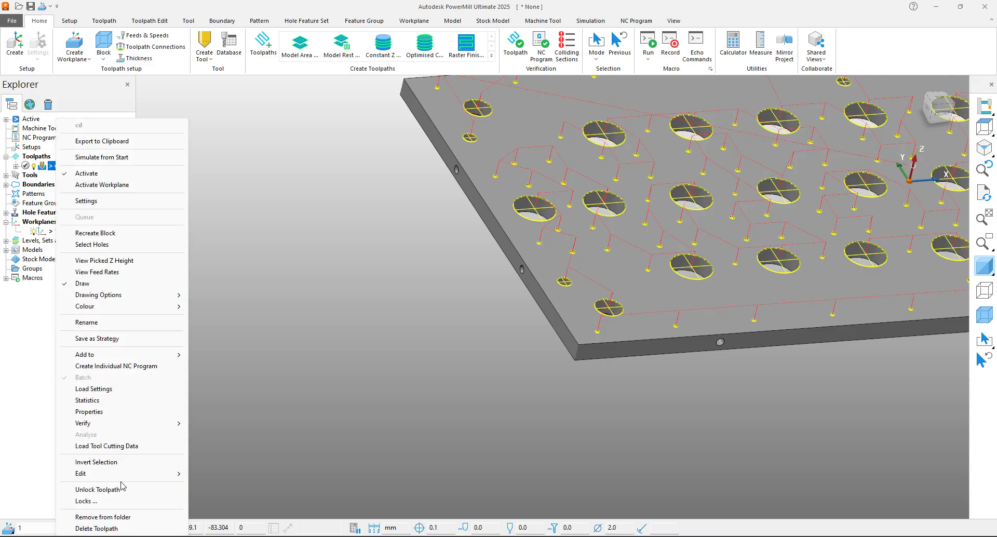
mouse_move(124, 473)
click(235, 440)
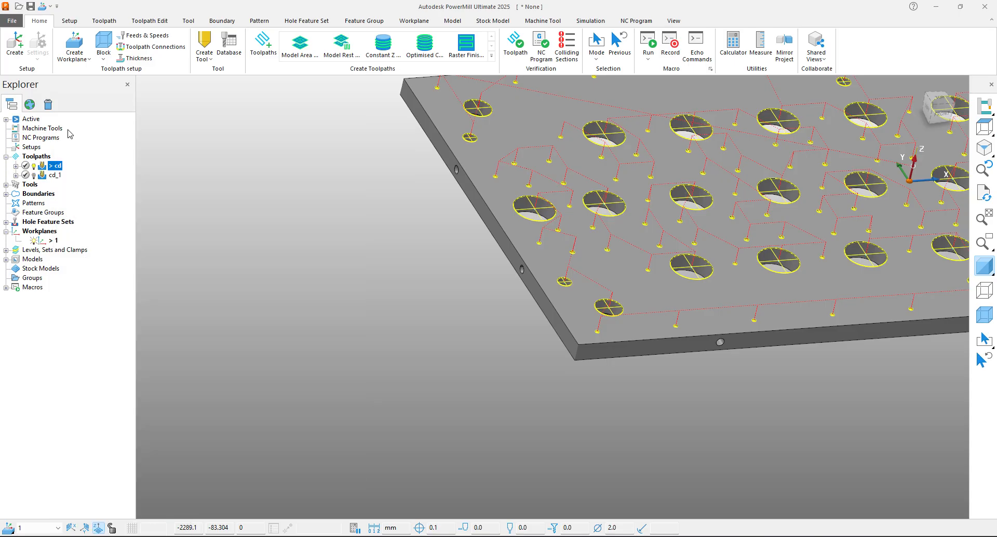
right_click(51, 175)
click(83, 201)
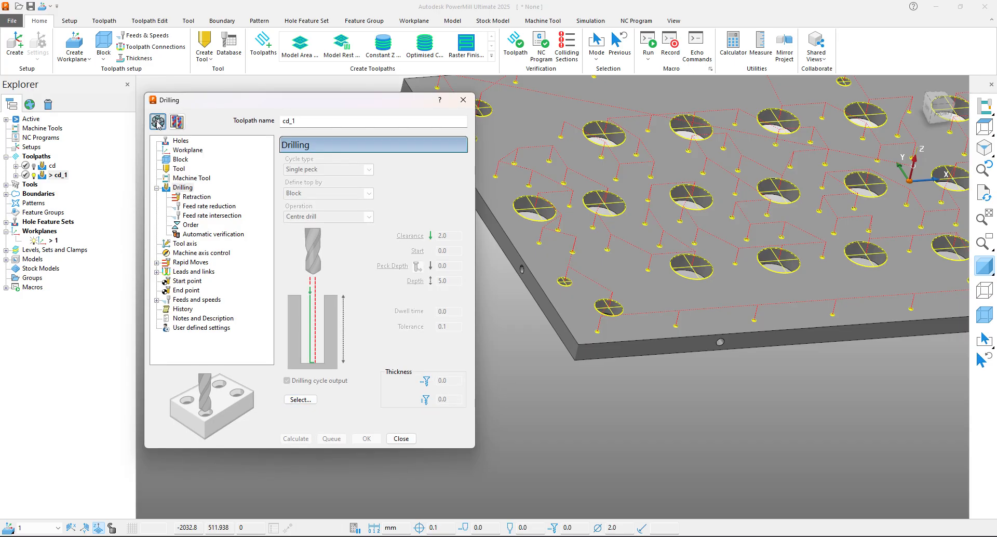
Step: Check the copy's block limits and restrict its hole selection to the 10.72 diameter
click(179, 160)
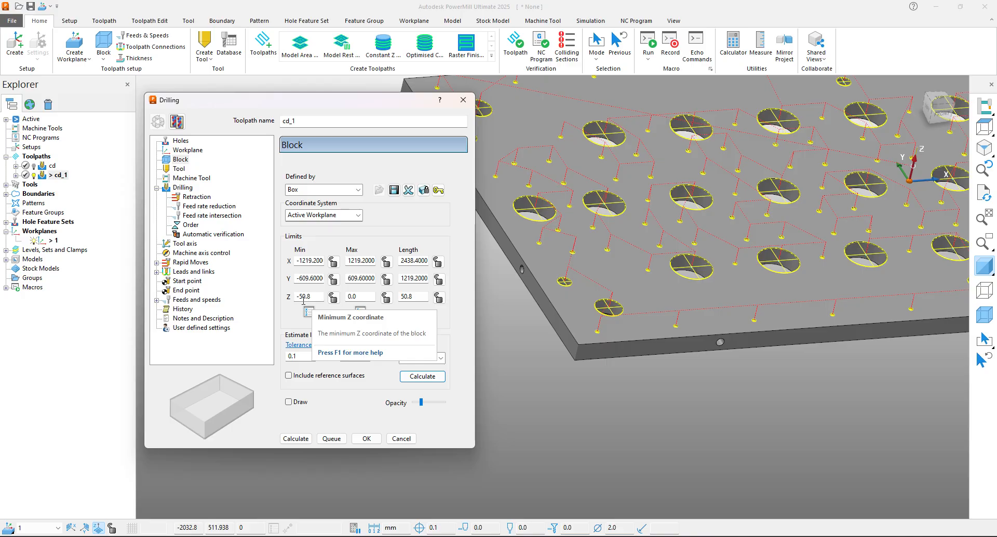
click(182, 187)
click(300, 400)
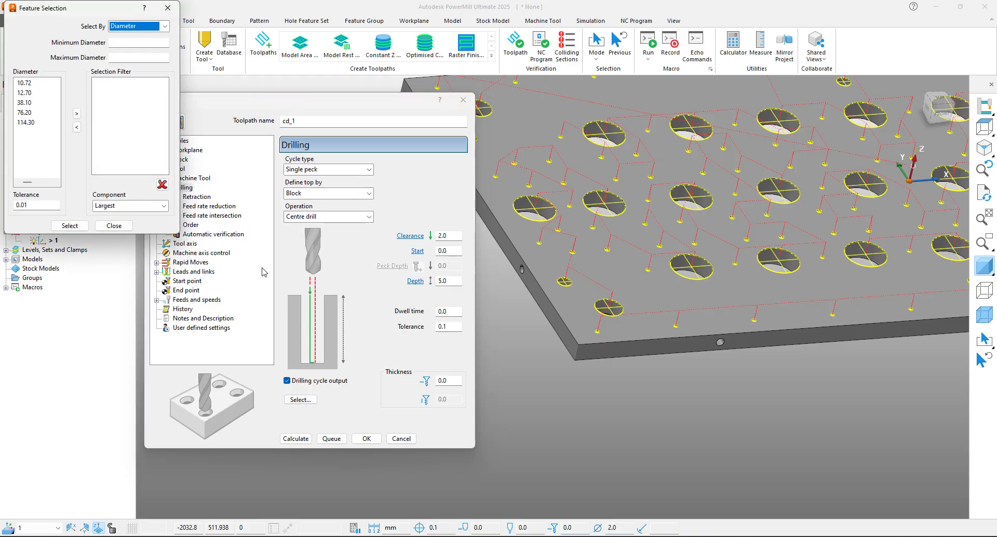
click(38, 84)
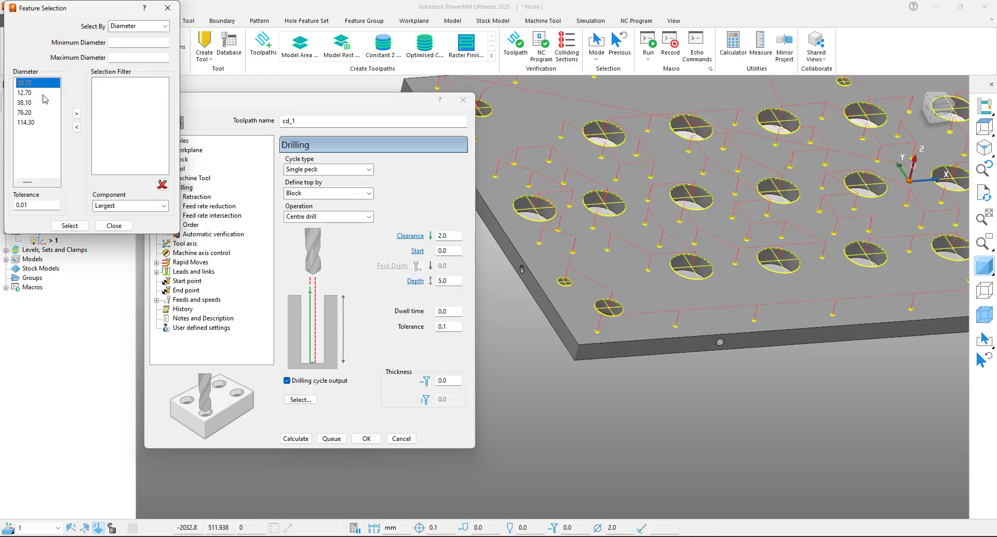
click(77, 114)
click(114, 229)
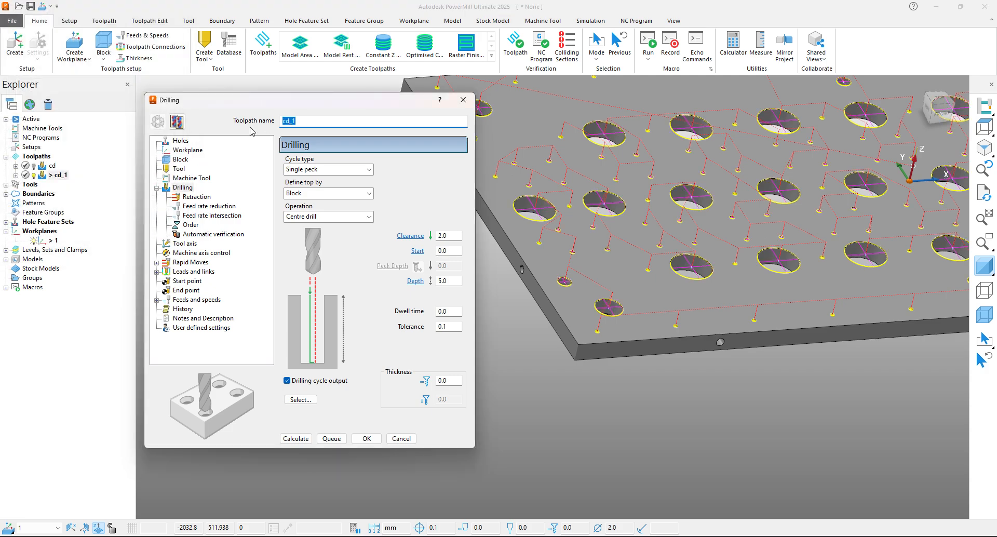
Step: Rename the toolpath 10.72drill, change the operation to User defined and set the depth to 60
text(10.72drill)
click(332, 218)
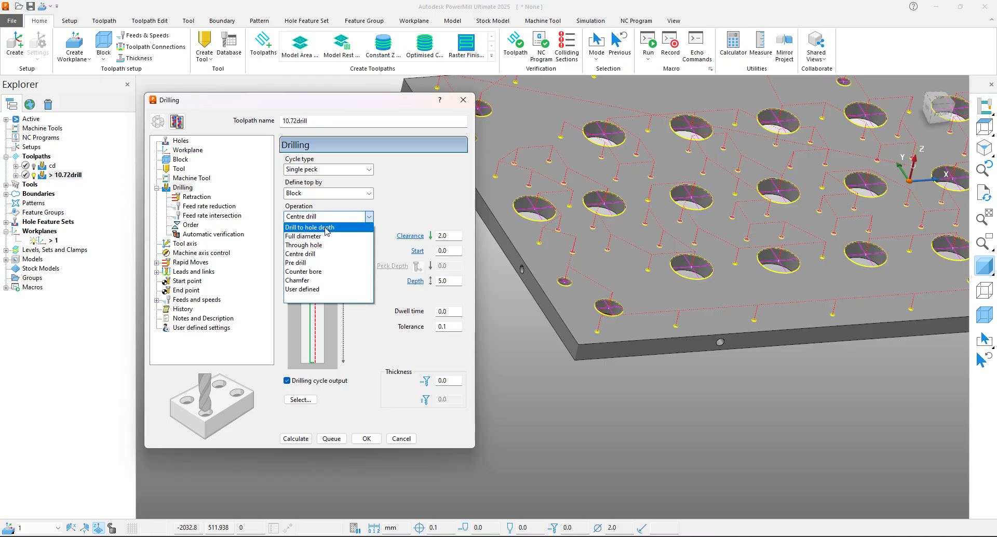
click(302, 289)
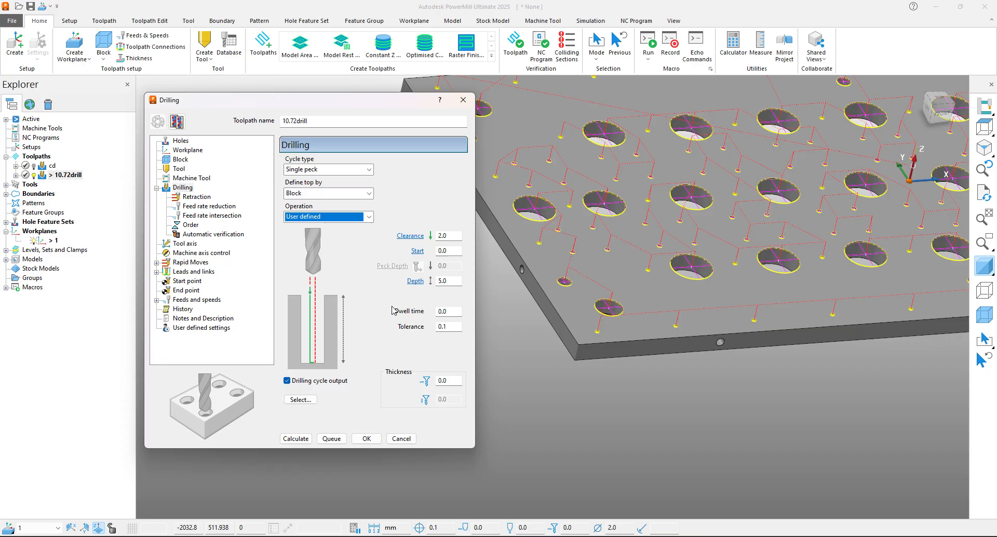
click(452, 280)
text(60)
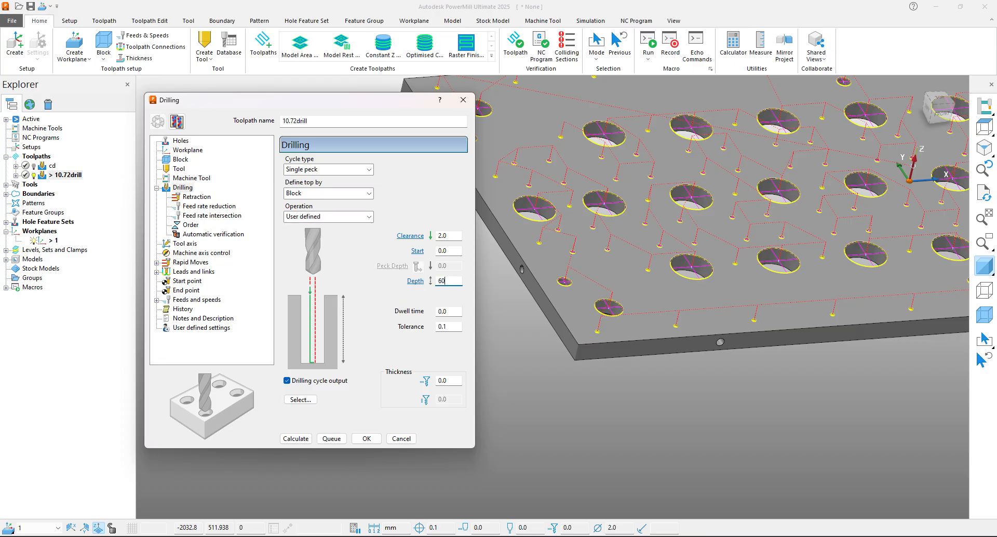
Step: Switch the cycle type to Deep drill with a peck depth of 2, calculate the toolpath and inspect its depth through the plate
click(356, 170)
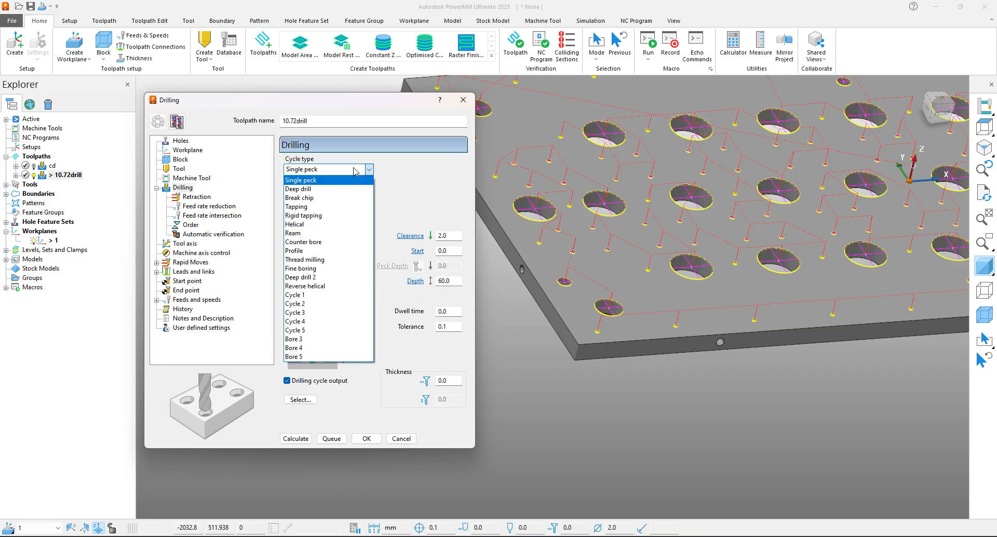
click(341, 189)
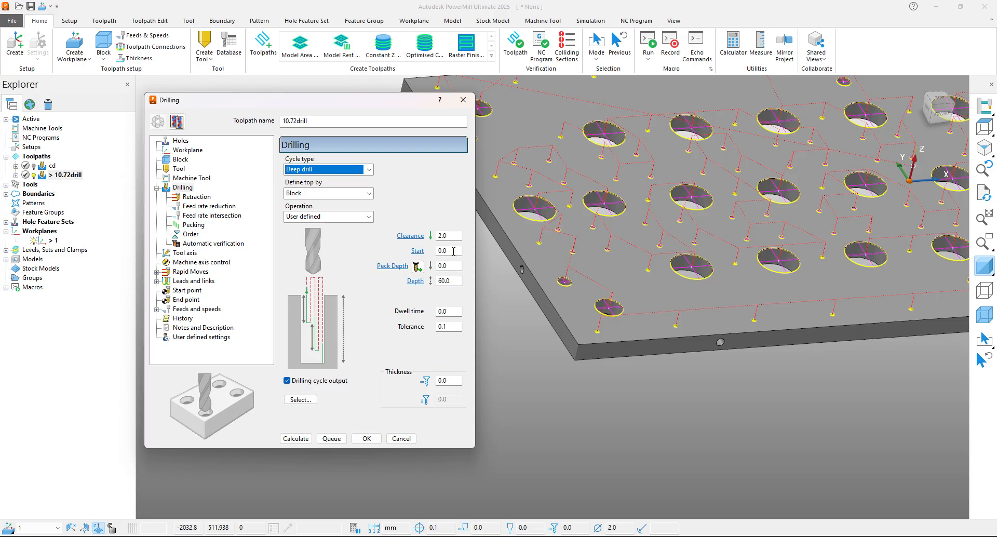
click(451, 266)
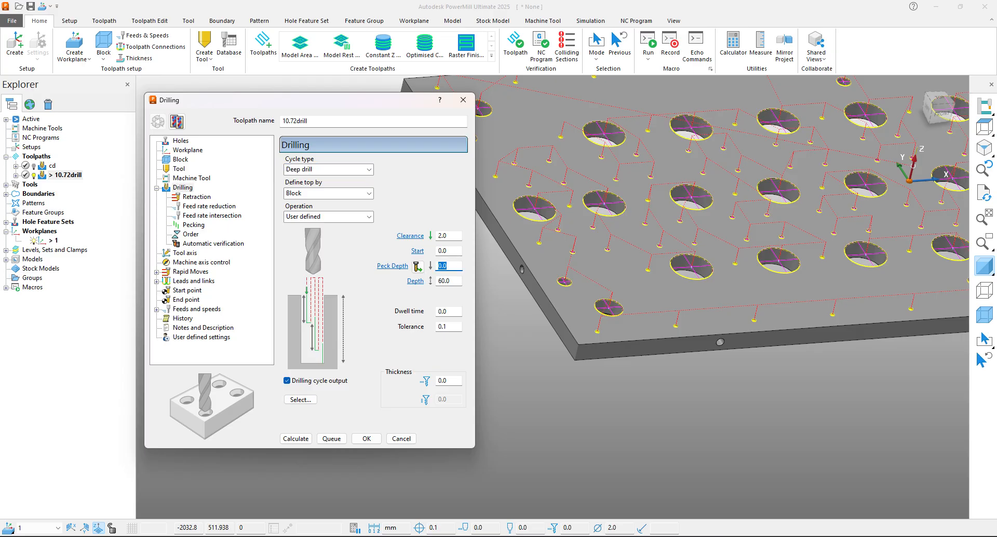
click(418, 267)
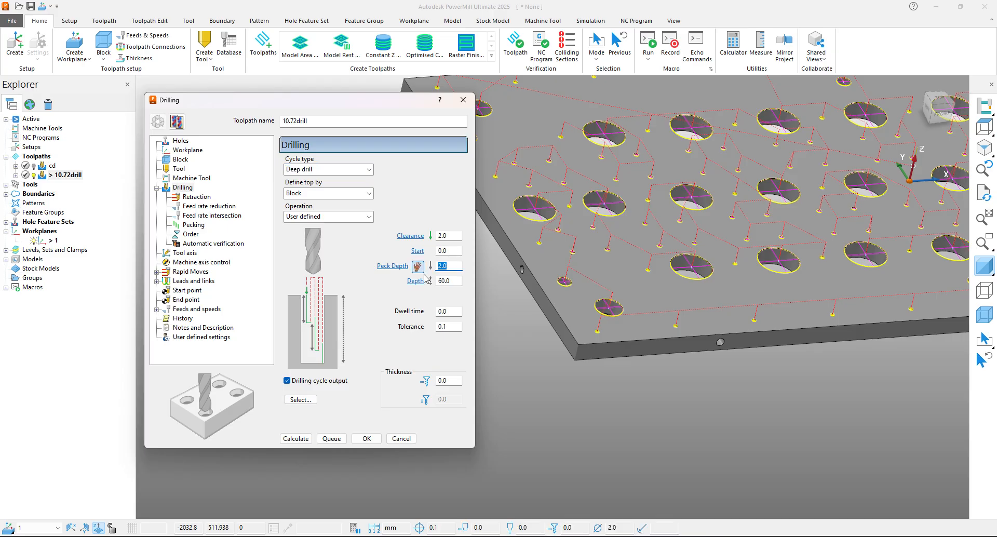
click(294, 437)
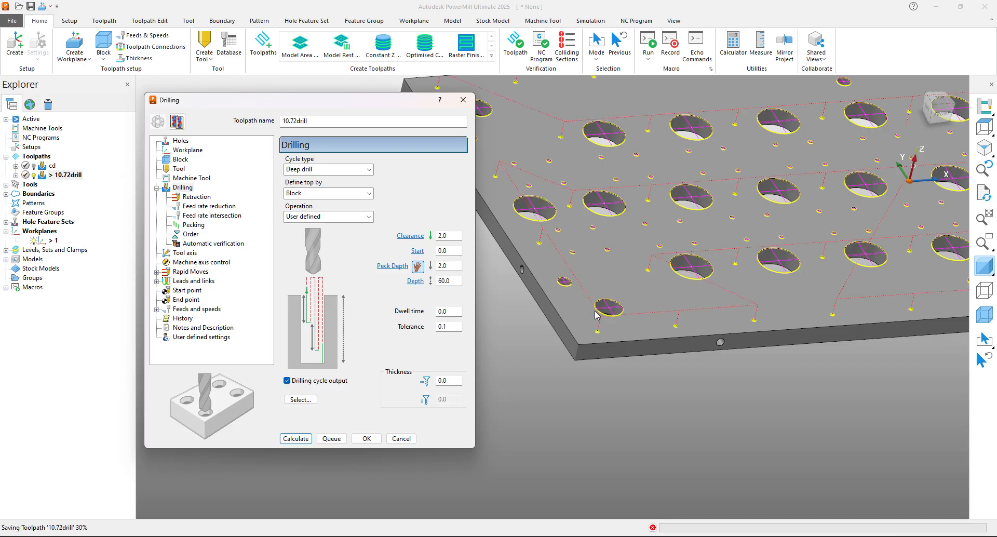
scroll(597, 311, down, 3)
middle_drag(597, 312, 570, 316)
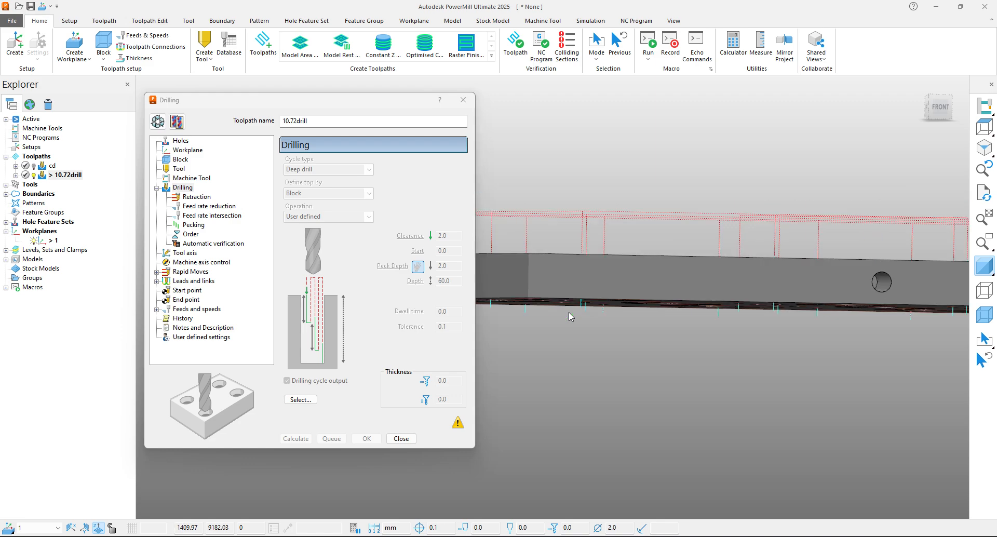
scroll(568, 315, down, 3)
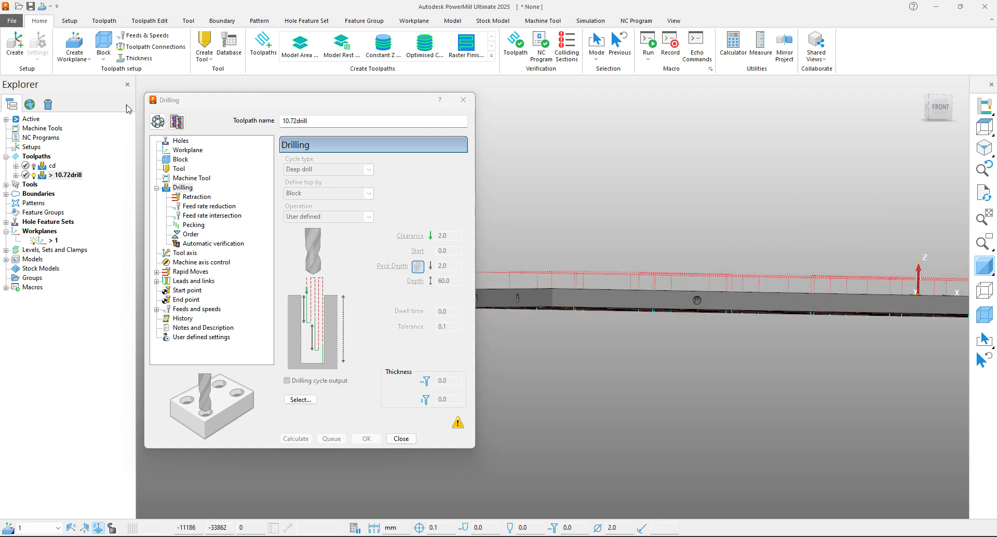
Step: Copy the 10.72drill toolpath and replace the copy's hole selection with the 12.70 diameter
click(180, 124)
click(300, 399)
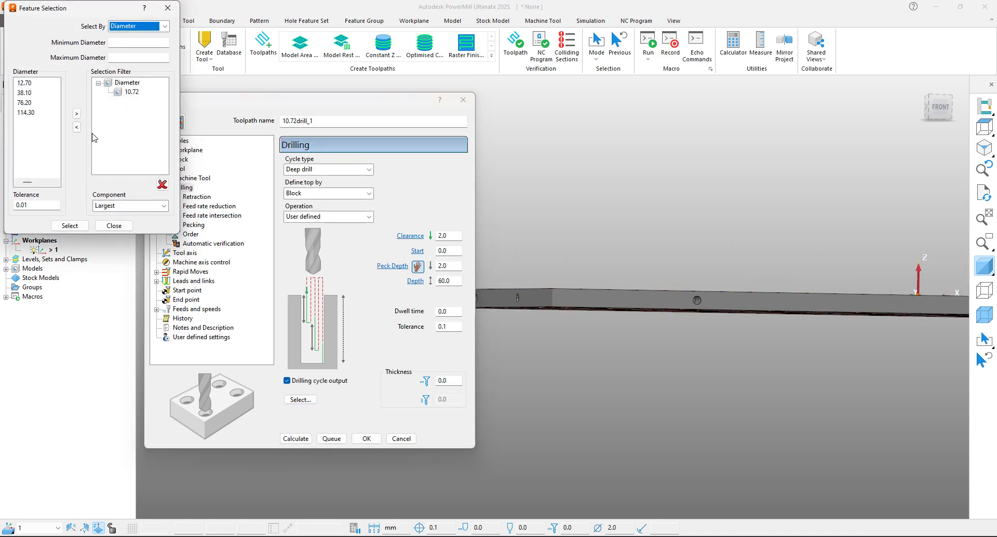
click(76, 126)
click(28, 92)
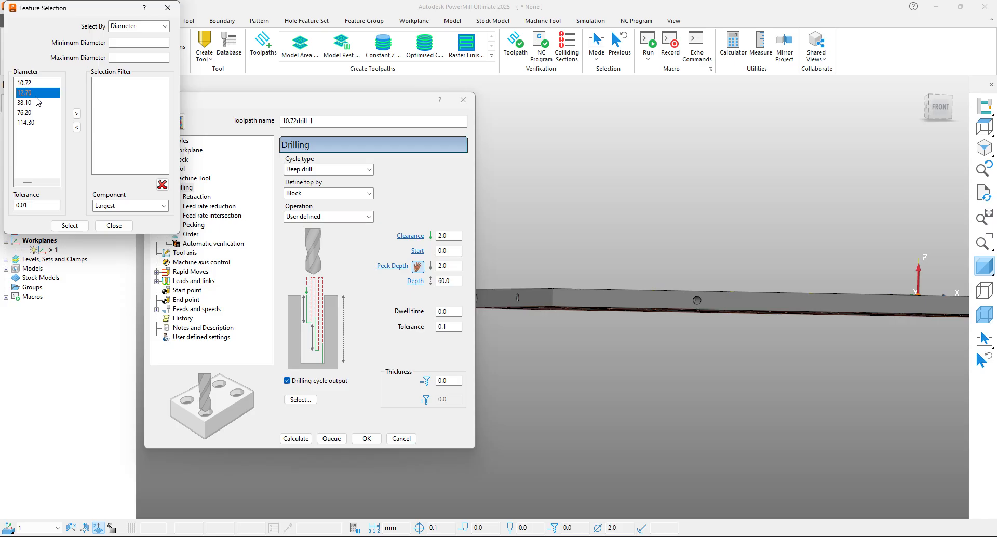
click(77, 113)
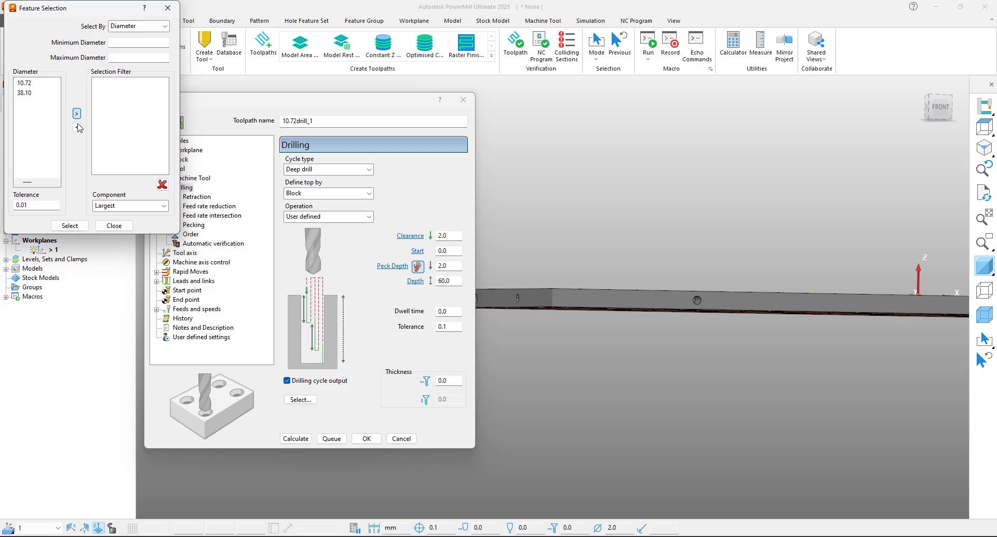
click(113, 225)
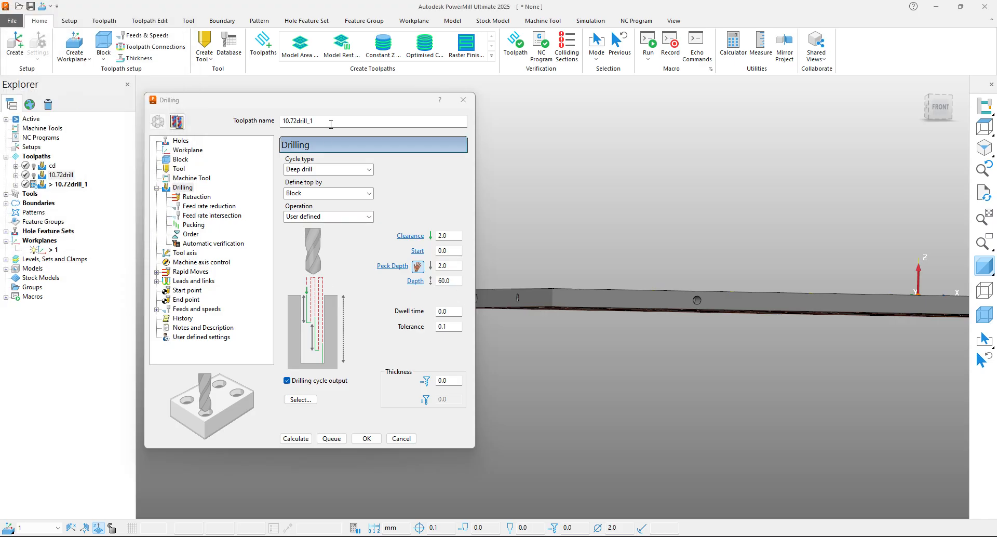
Step: Rename the copied toolpath 12.7drill, calculate it and view the result over the plate's holes
drag(331, 124, 232, 132)
text(12.7)
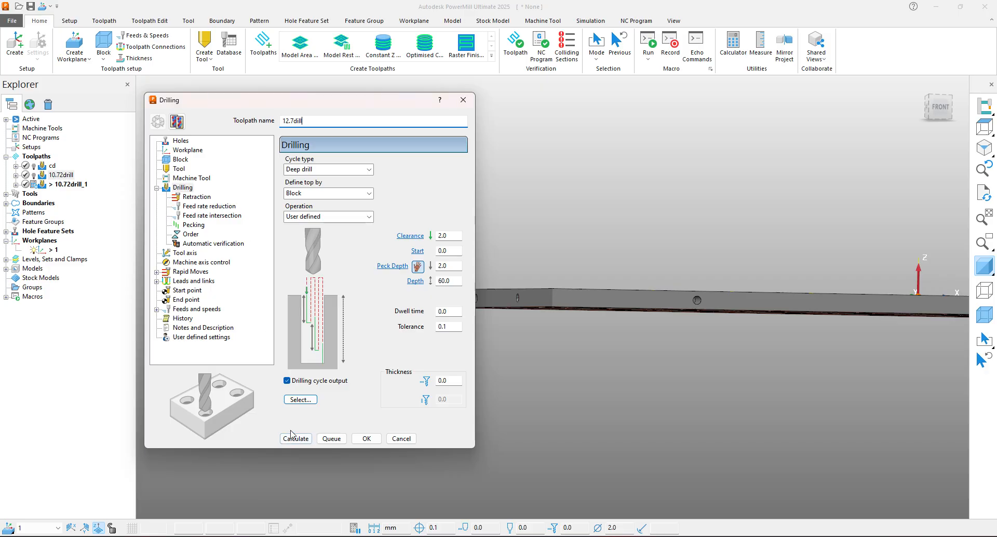
text(drill)
click(299, 438)
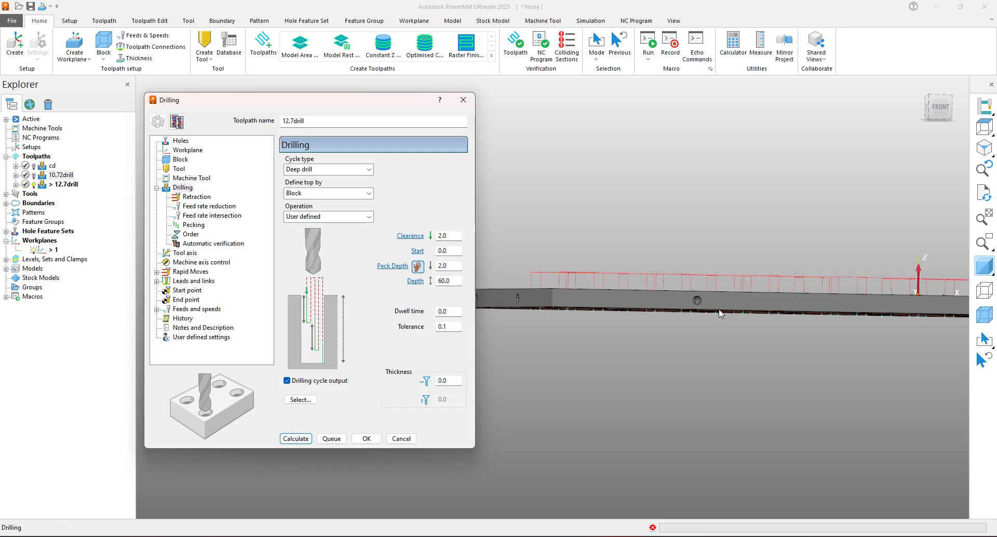
middle_drag(627, 330, 534, 384)
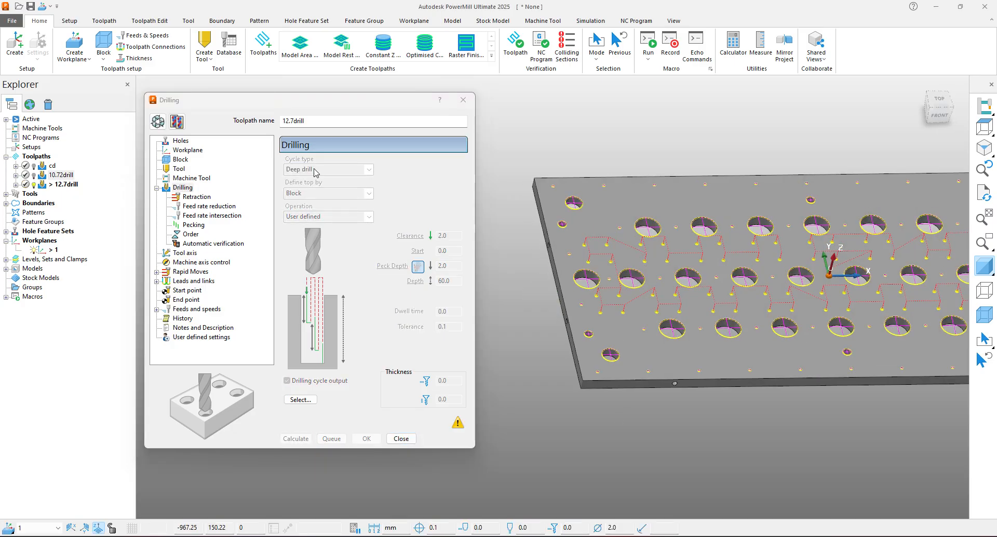
Step: Copy the 12.7drill toolpath, change the copy's hole selection to the 38.10 diameter and calculate it
click(177, 122)
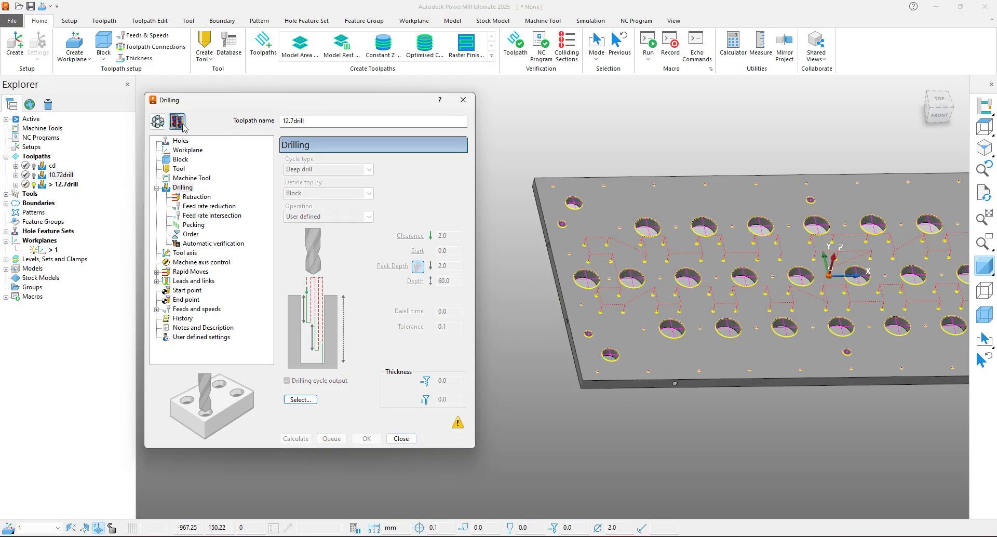
click(301, 399)
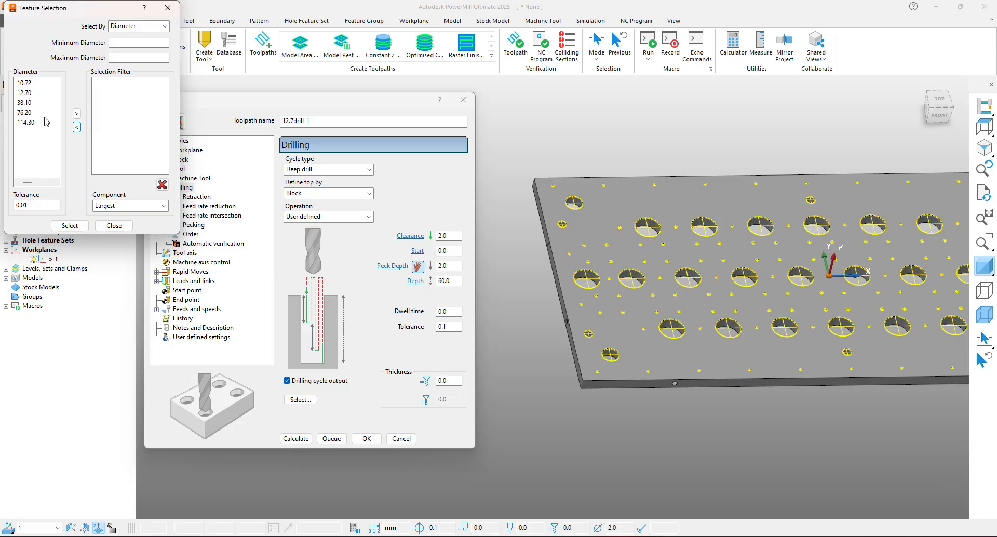
click(29, 103)
click(77, 113)
click(123, 227)
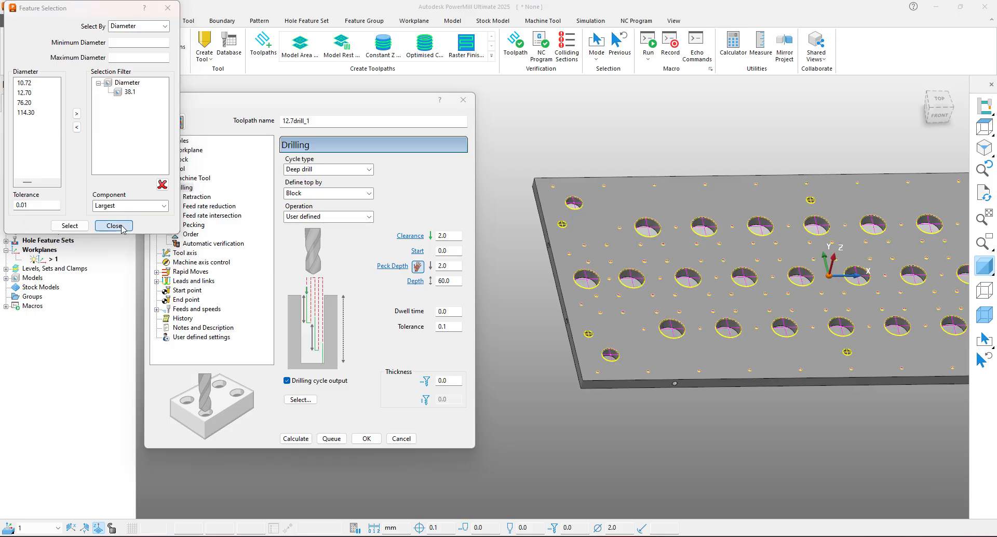
click(296, 438)
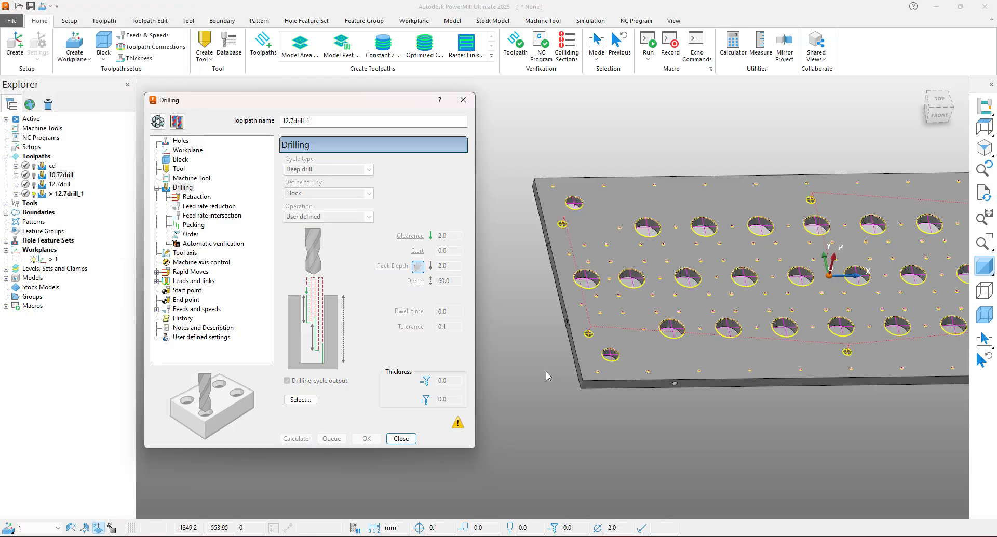
Step: Create another copy of the drilling toolpath, select only the 76.20 diameter holes for it and calculate it
click(300, 399)
click(76, 127)
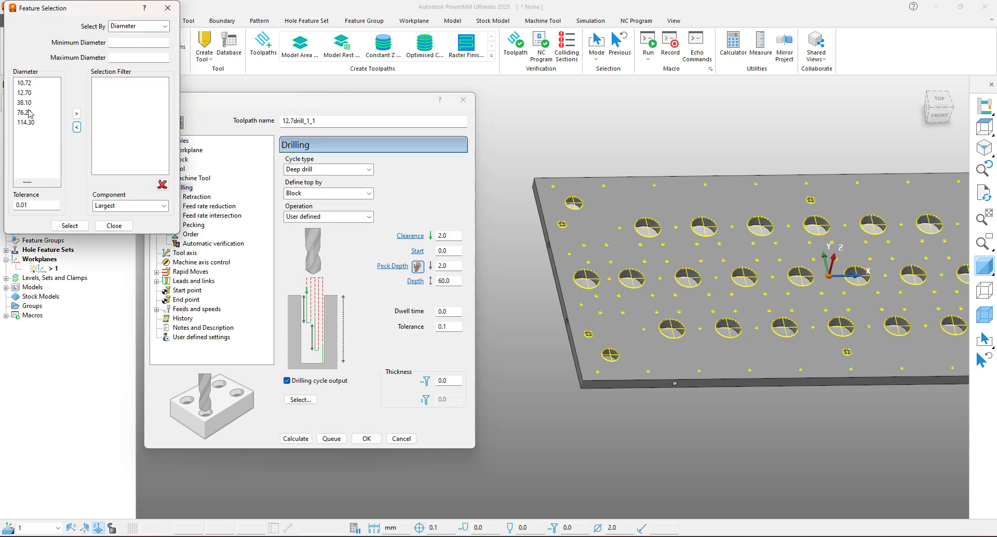
click(52, 113)
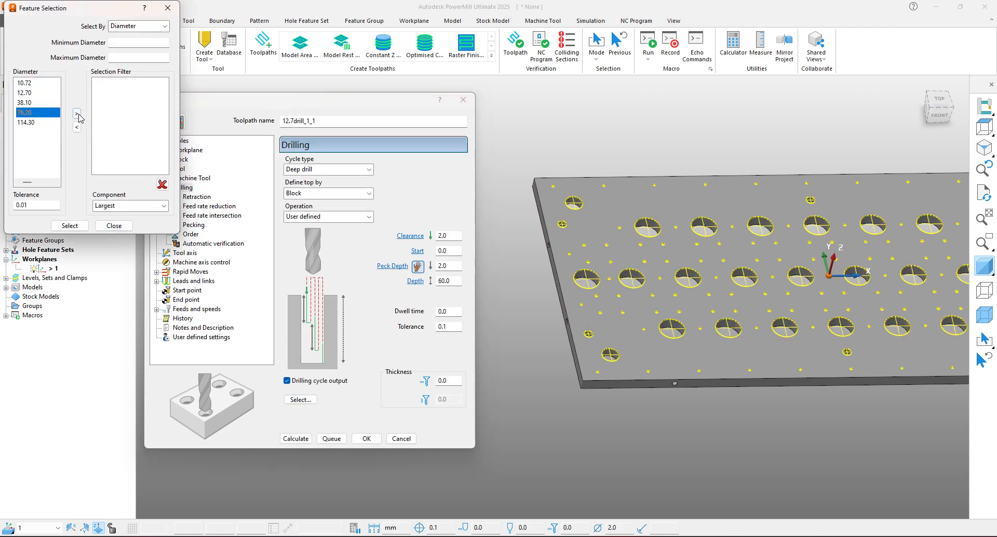
click(77, 113)
click(114, 226)
click(296, 439)
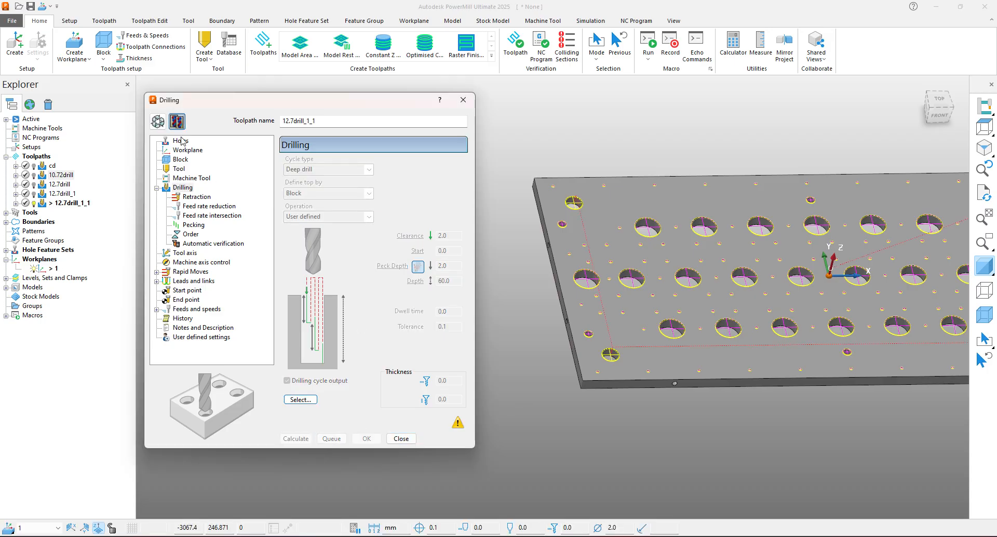
Step: Create another copy of the drilling toolpath, change its hole selection to the 114.30 diameter and calculate it
click(300, 399)
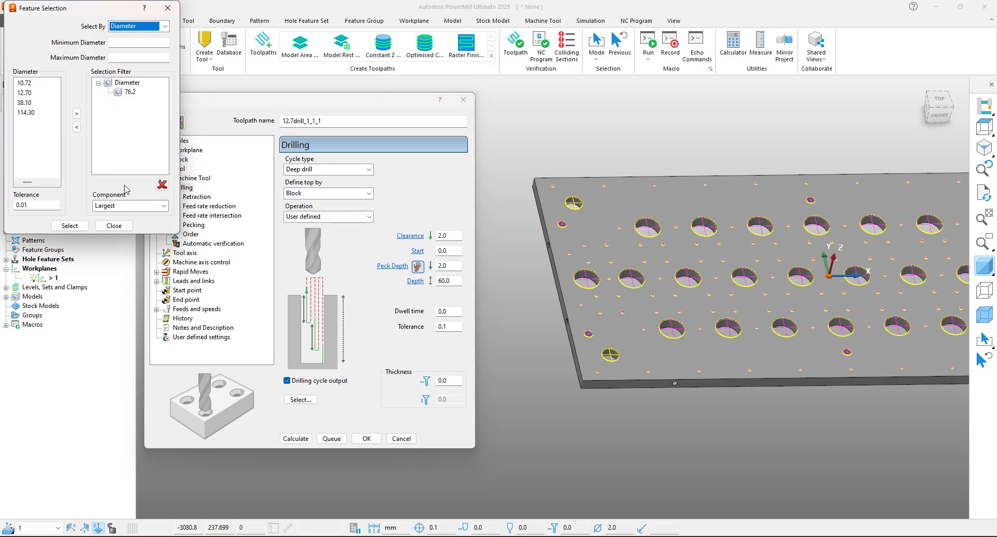
click(76, 127)
click(24, 122)
click(76, 113)
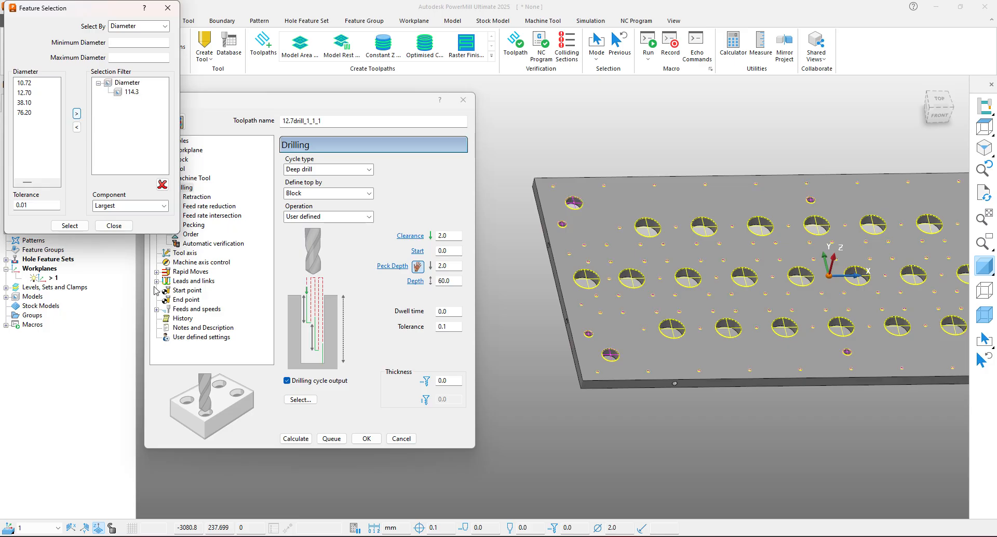
click(114, 225)
click(297, 439)
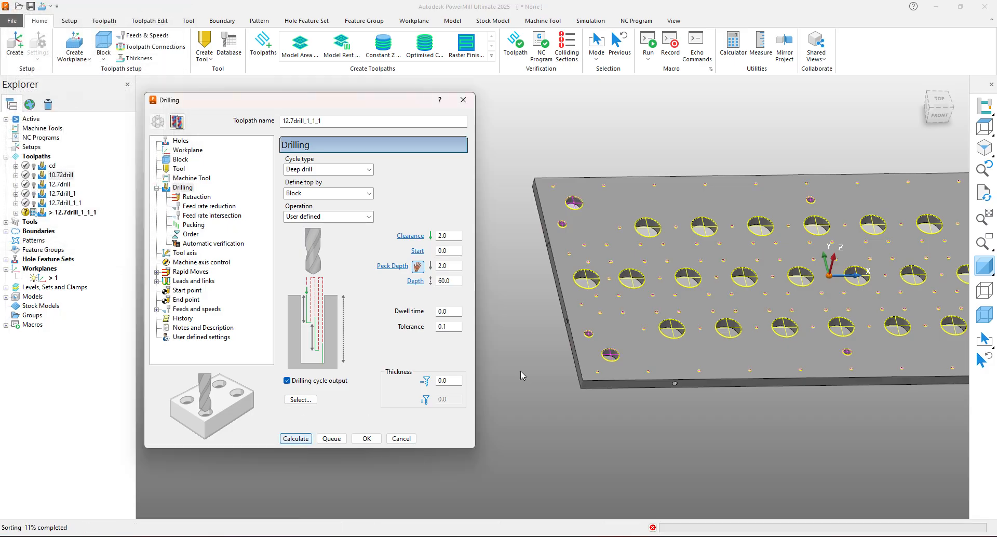
click(401, 438)
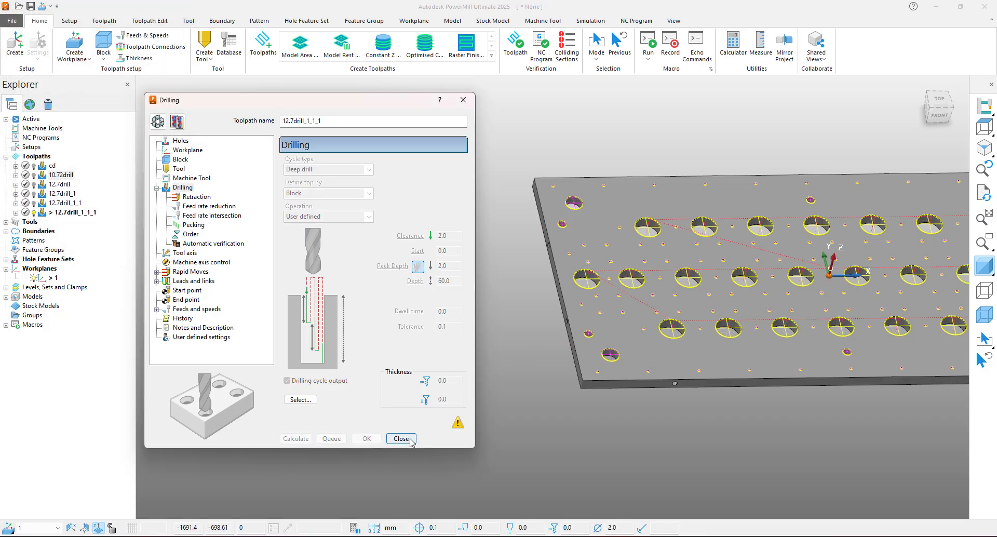
Step: Inspect the calculated toolpath at the large holes, and activate the 12.7drill toolpath to check its moves in the small holes
scroll(446, 344, down, 3)
scroll(633, 331, up, 5)
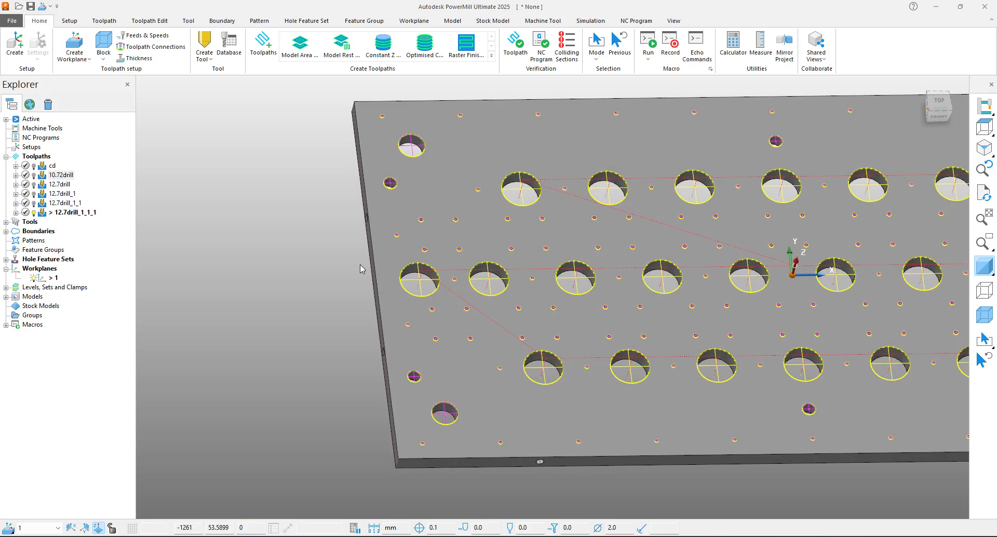
scroll(406, 325, up, 4)
scroll(446, 241, up, 3)
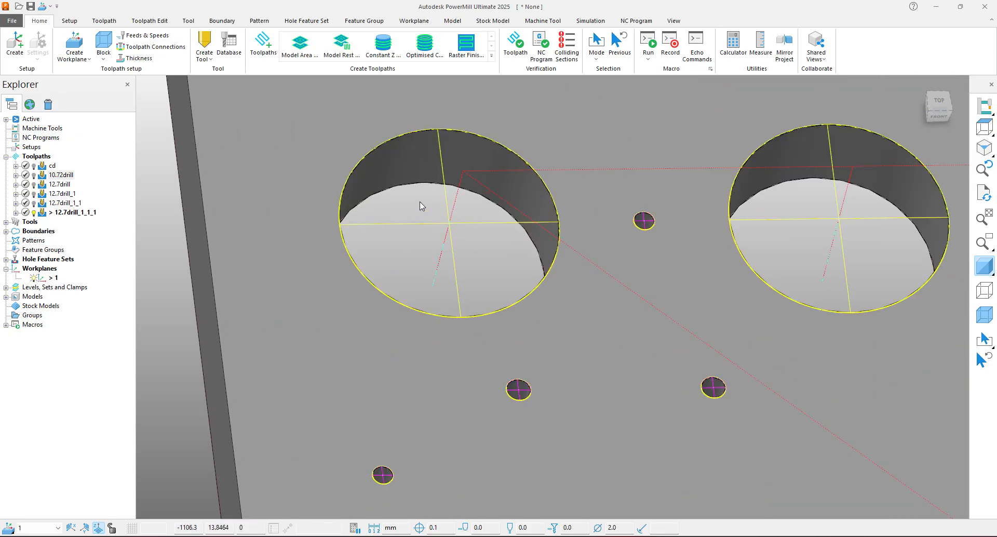
double_click(43, 185)
scroll(333, 207, down, 4)
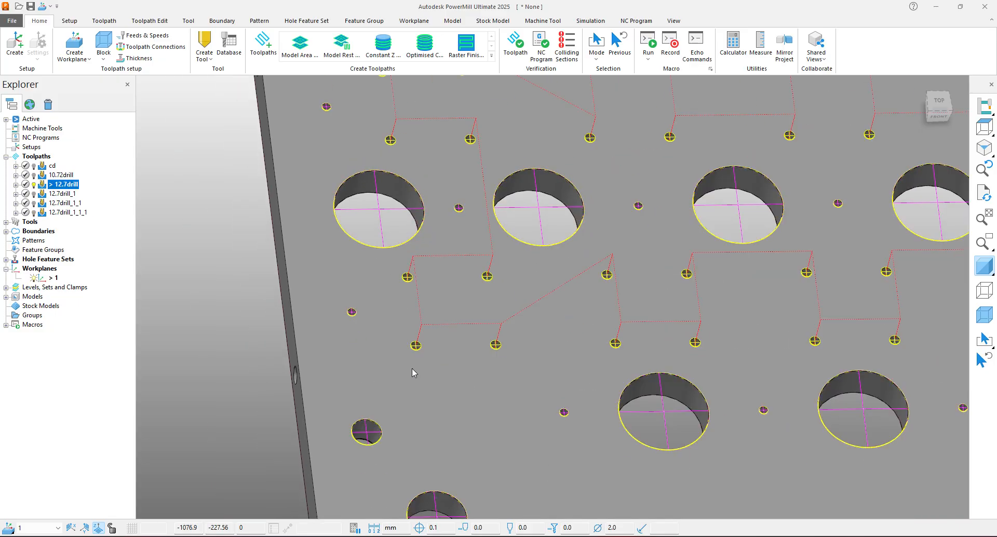
scroll(414, 367, up, 4)
scroll(416, 326, up, 3)
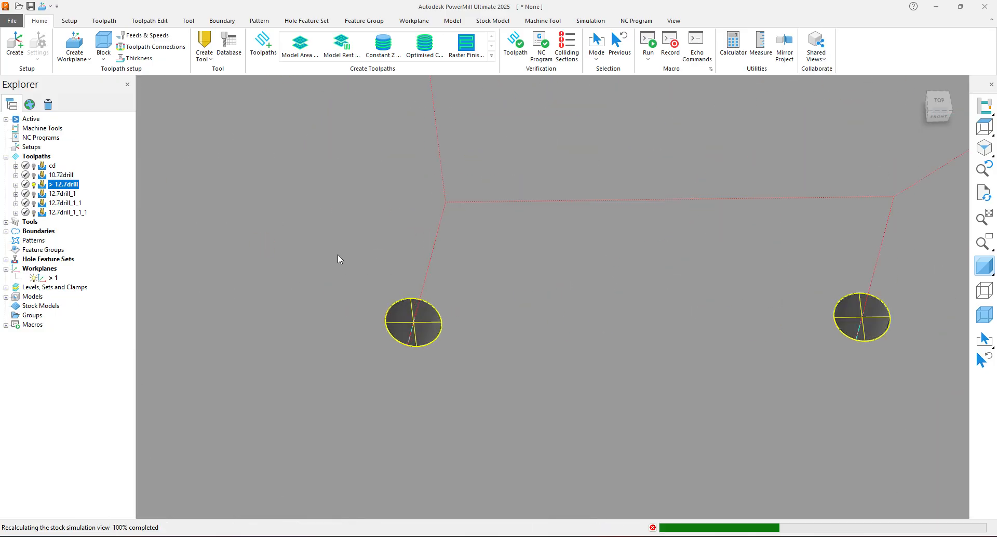
Step: Measure the diameter of two neighbouring small holes on the 12.7drill toolpath and close the measuring tool
click(761, 44)
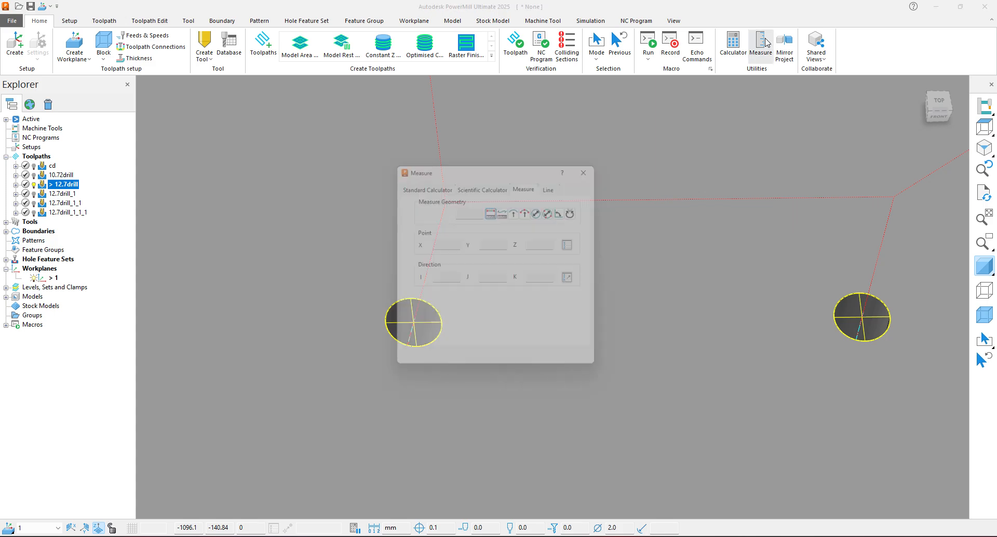
click(543, 210)
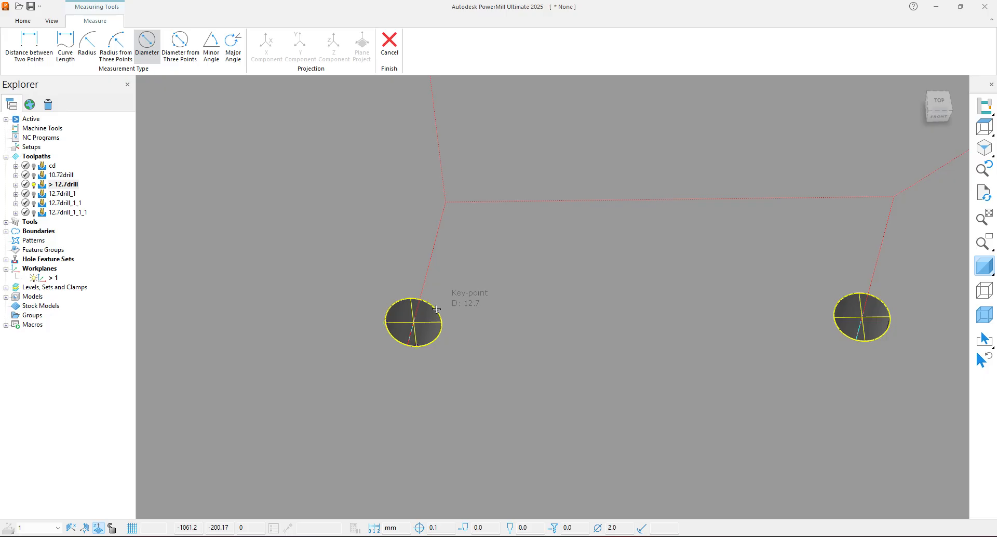
scroll(436, 308, down, 3)
scroll(645, 304, up, 4)
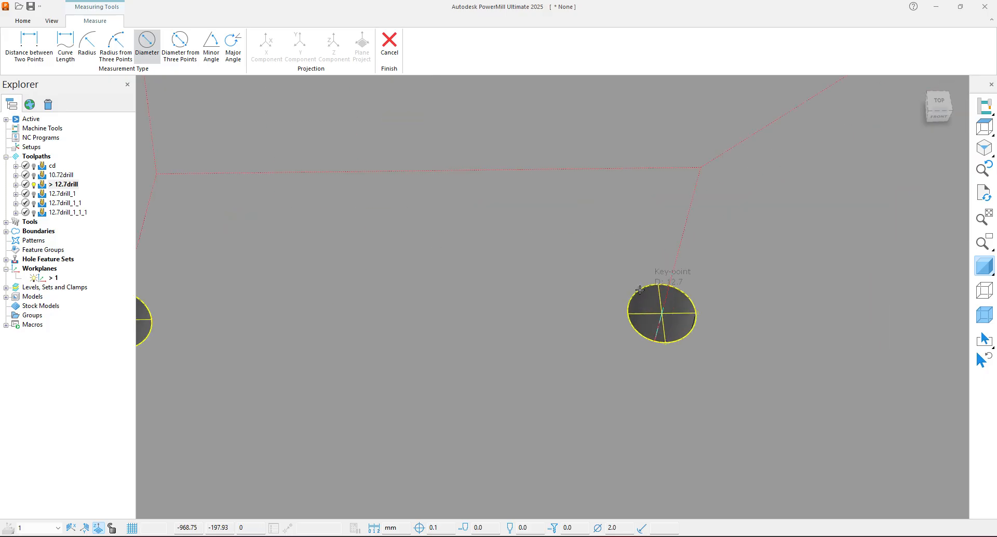
scroll(639, 289, down, 5)
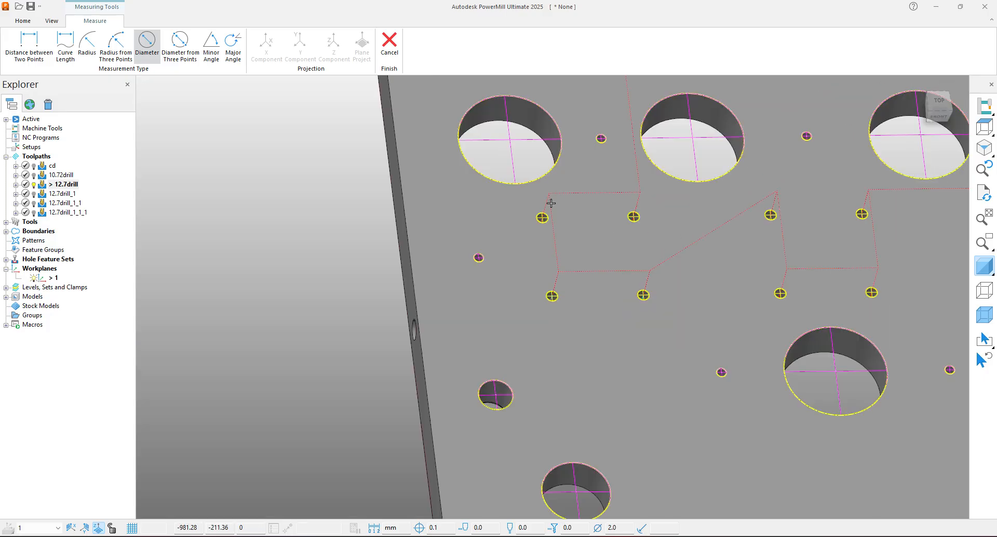
click(554, 124)
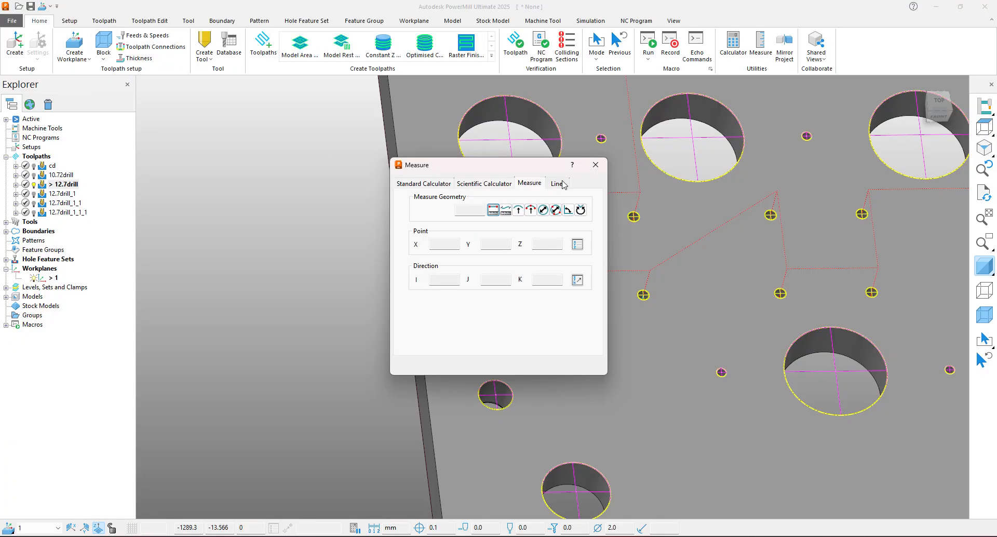
click(596, 163)
Step: Calculate a cylinder-defined block from the selected large hole to check its diameter, and close the block settings without accepting them
click(103, 44)
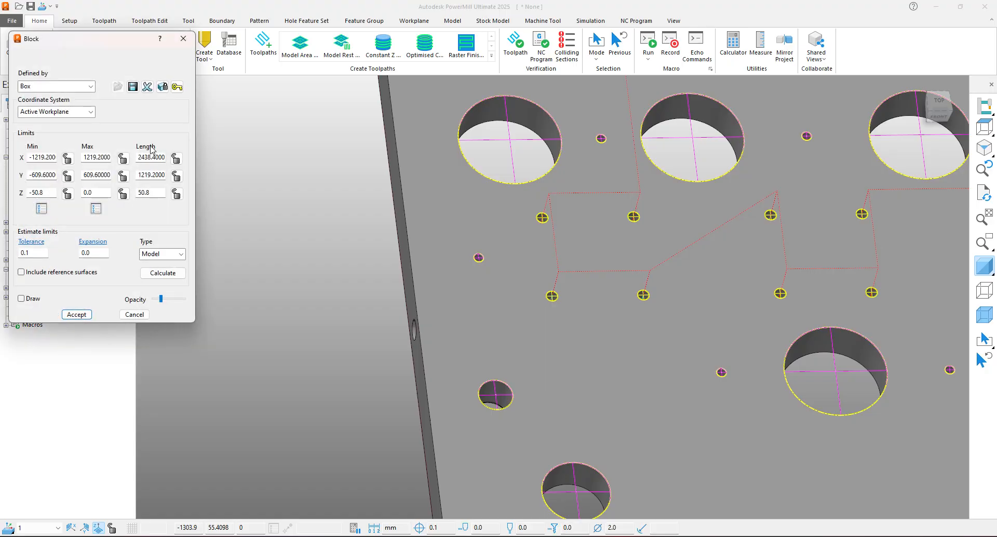
click(57, 87)
click(37, 133)
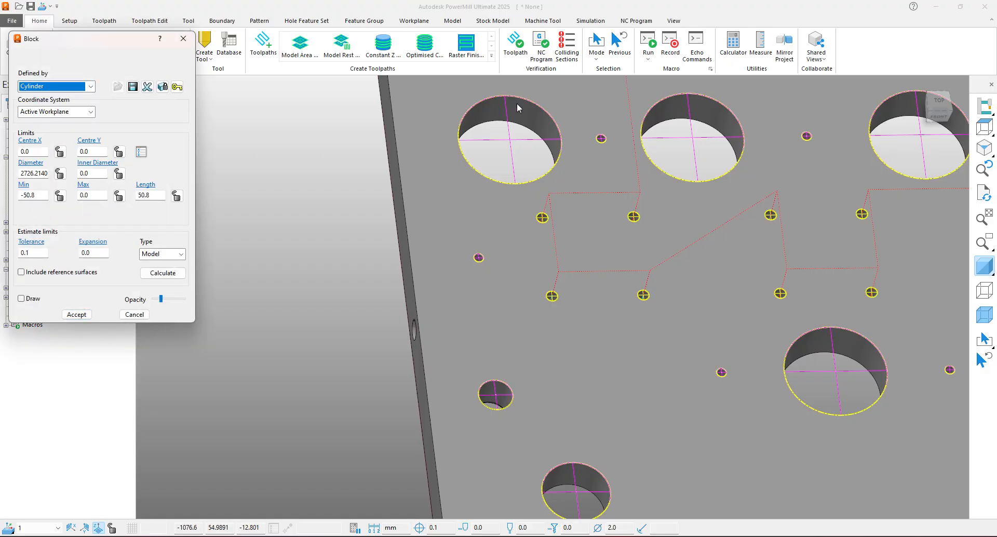
scroll(498, 127, up, 2)
click(162, 273)
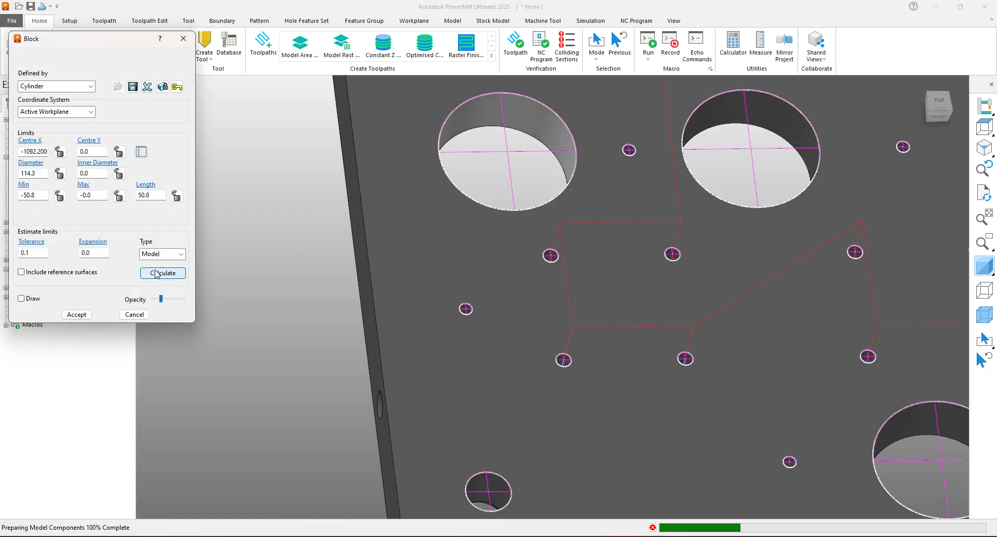
drag(41, 173, 2, 172)
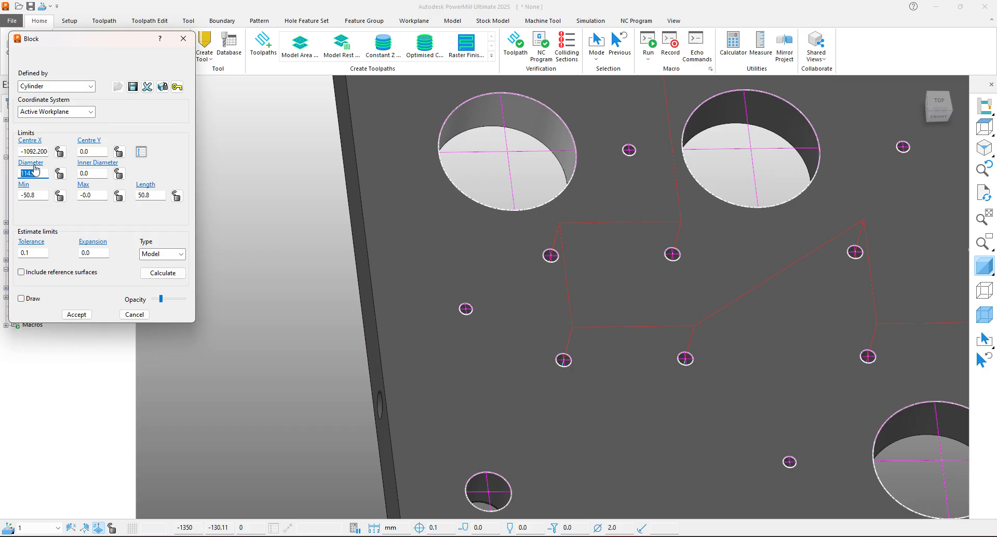
click(183, 38)
Step: Examine which holes the 12.7drill toolpath visits across the plate
scroll(472, 267, down, 1)
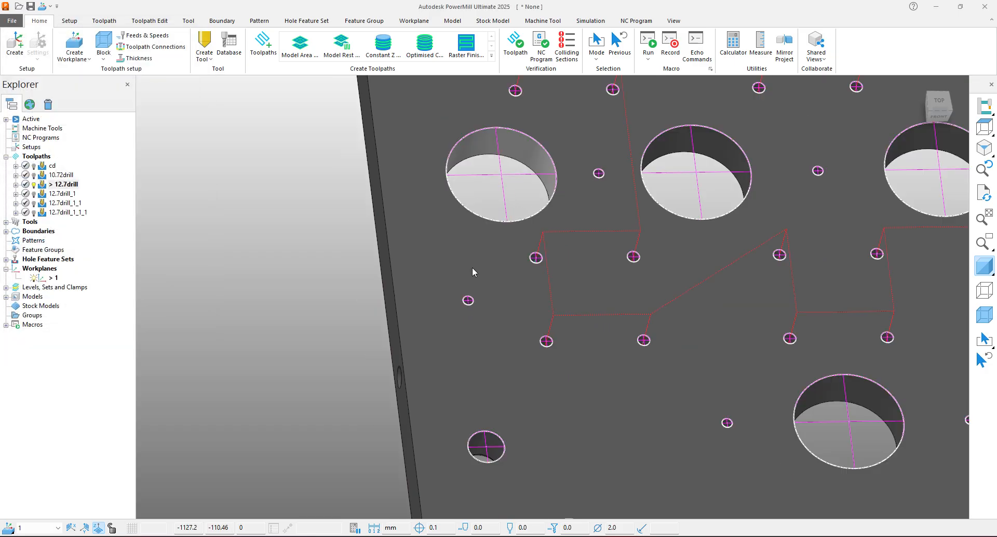
scroll(472, 267, down, 3)
scroll(540, 350, up, 2)
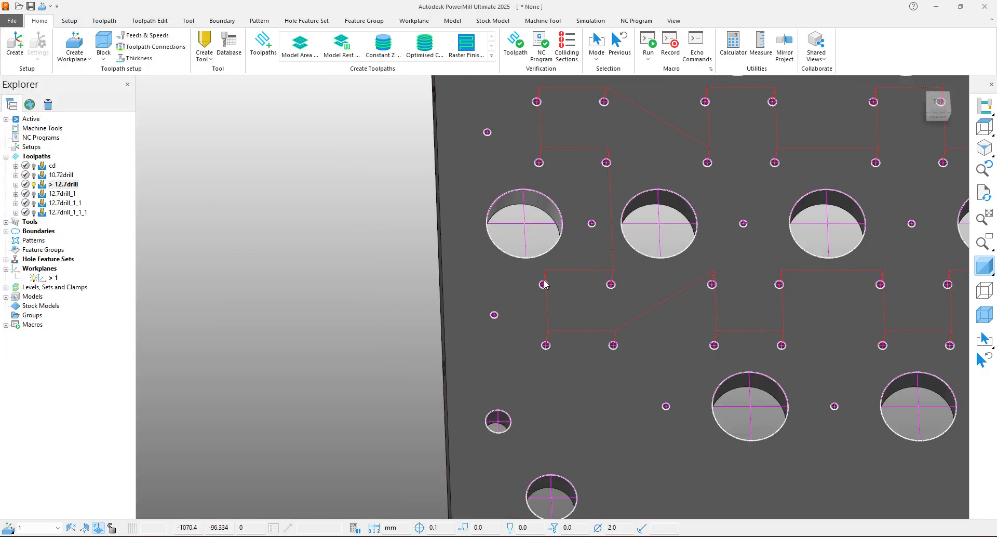
middle_drag(552, 297, 502, 313)
scroll(387, 248, down, 2)
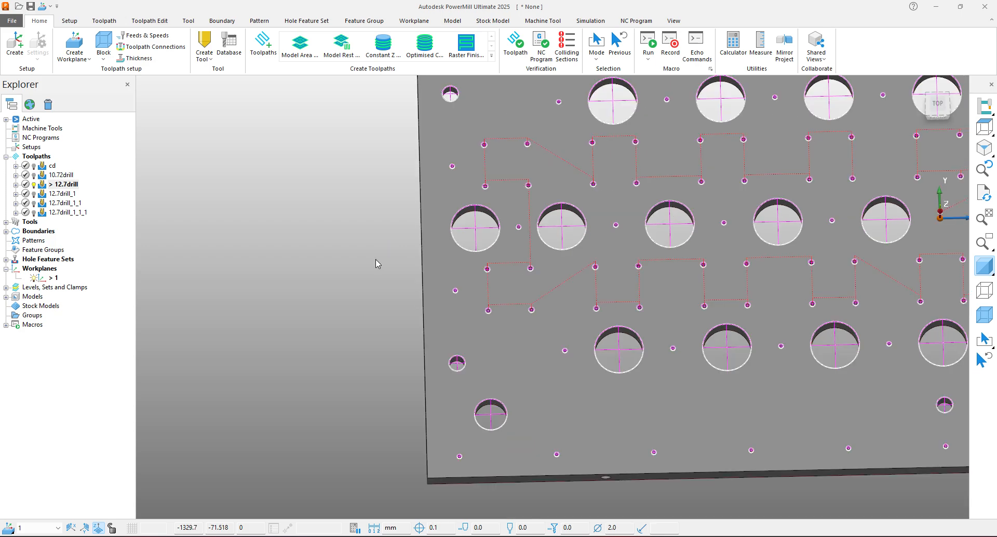
middle_drag(723, 324, 740, 308)
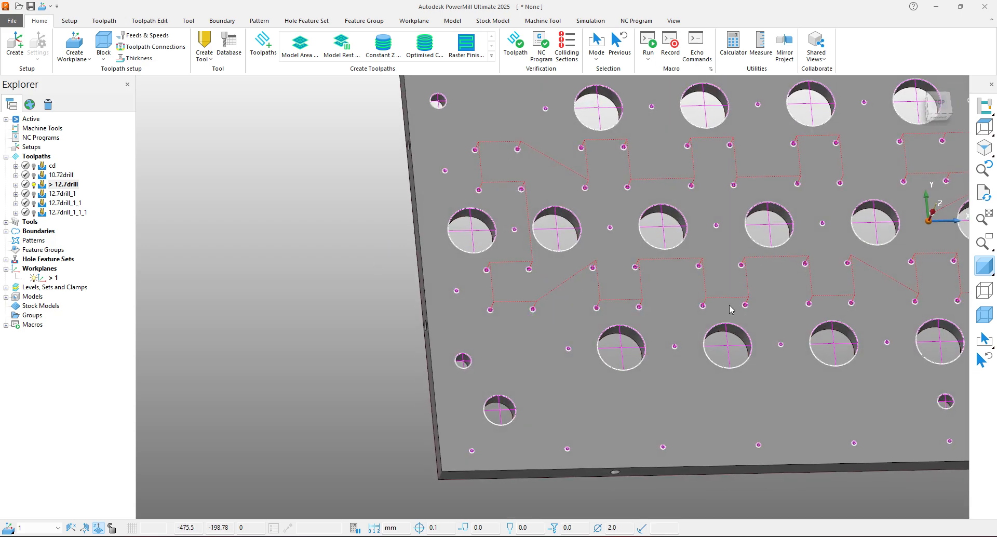
Step: Recheck the diameter of a single small hole reached by the 12.7drill toolpath and leave measuring mode
scroll(503, 327, down, 2)
scroll(498, 331, up, 6)
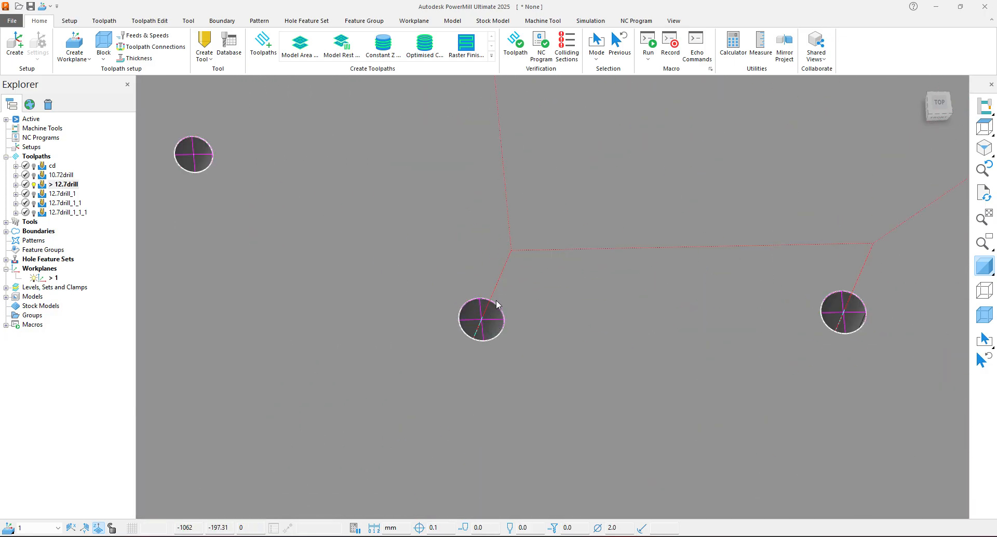
click(760, 46)
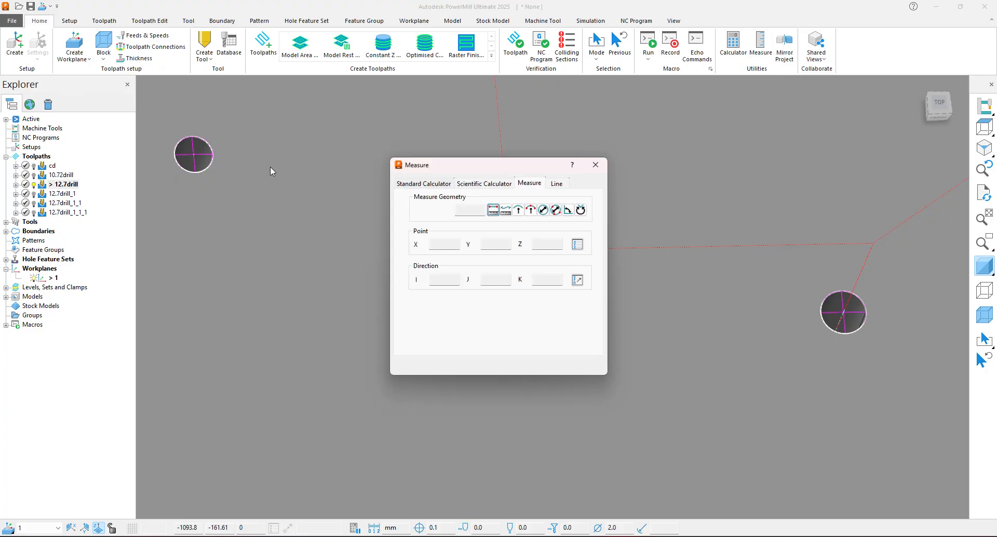
click(544, 211)
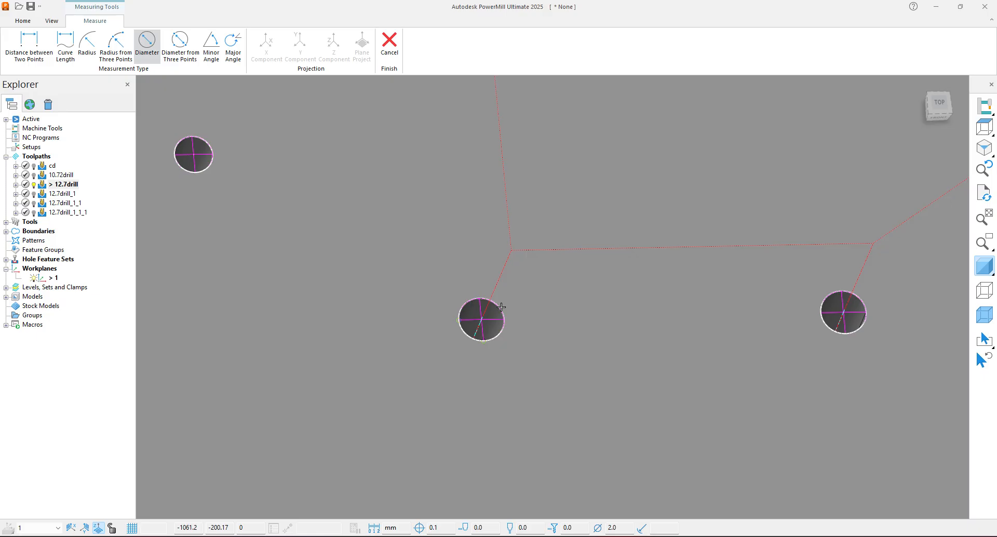
scroll(498, 307, up, 3)
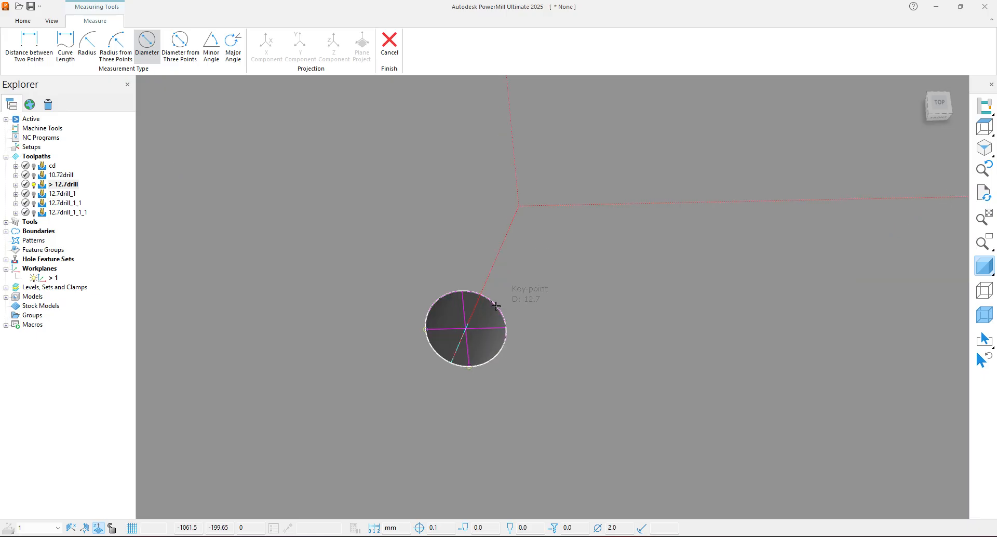
right_click(63, 187)
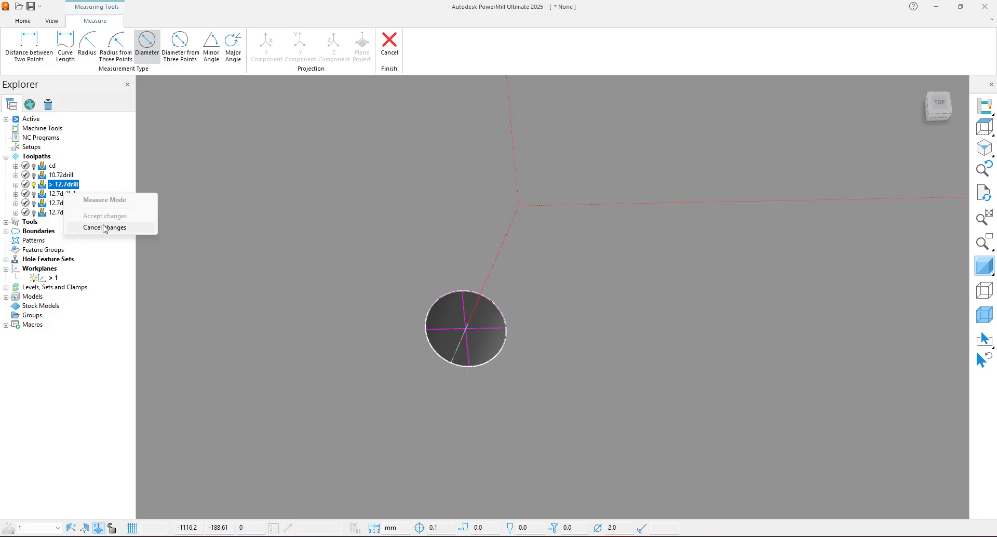
click(385, 51)
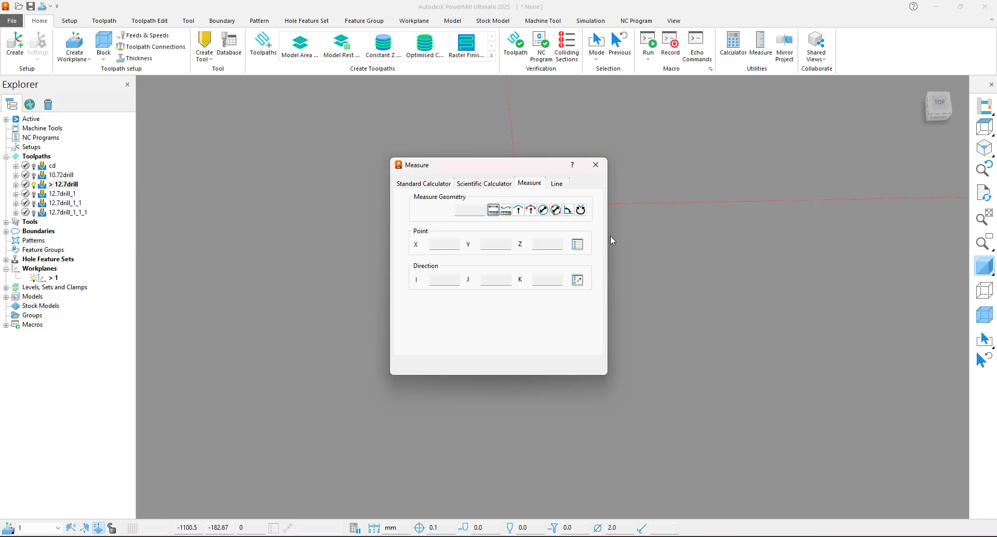
click(595, 165)
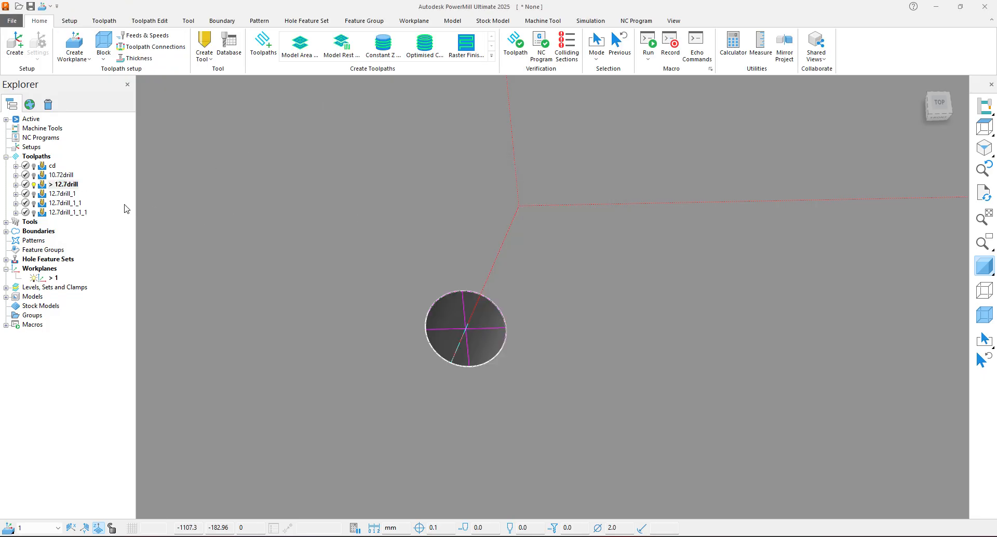
Step: Make the 12.7drill toolpath editable again, remove the 114.3 diameter from its hole selection filter and pick the 12.70 diameter
right_click(70, 185)
click(112, 201)
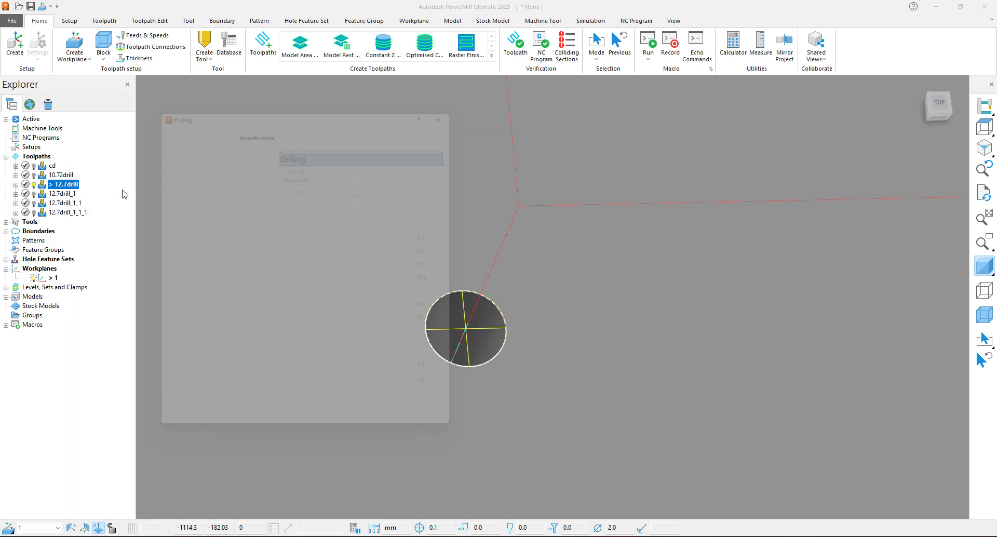
click(159, 122)
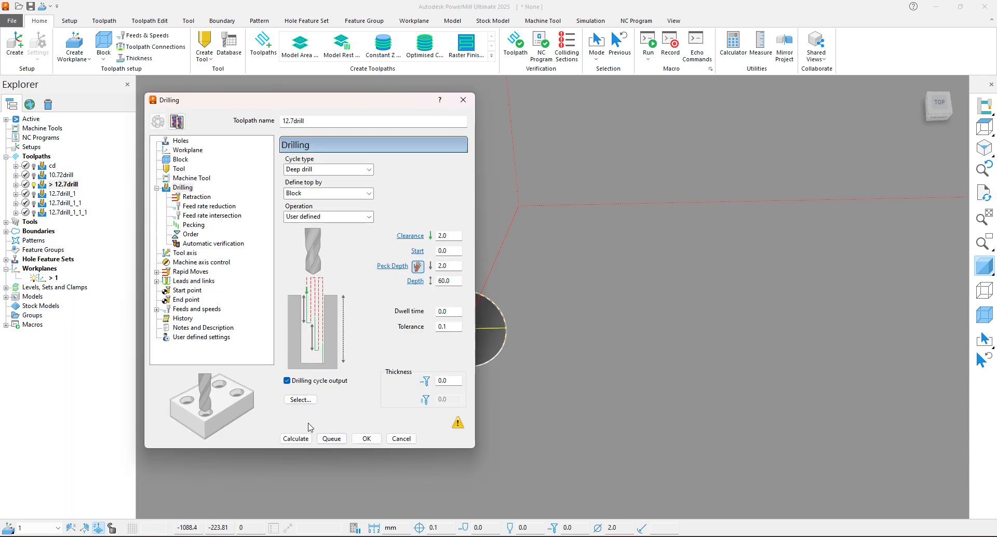
click(301, 399)
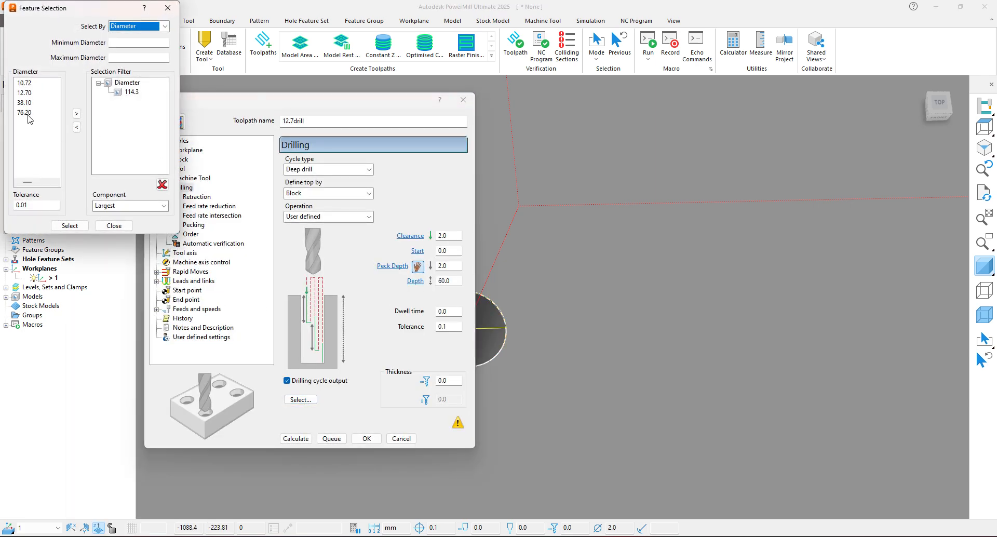
click(76, 127)
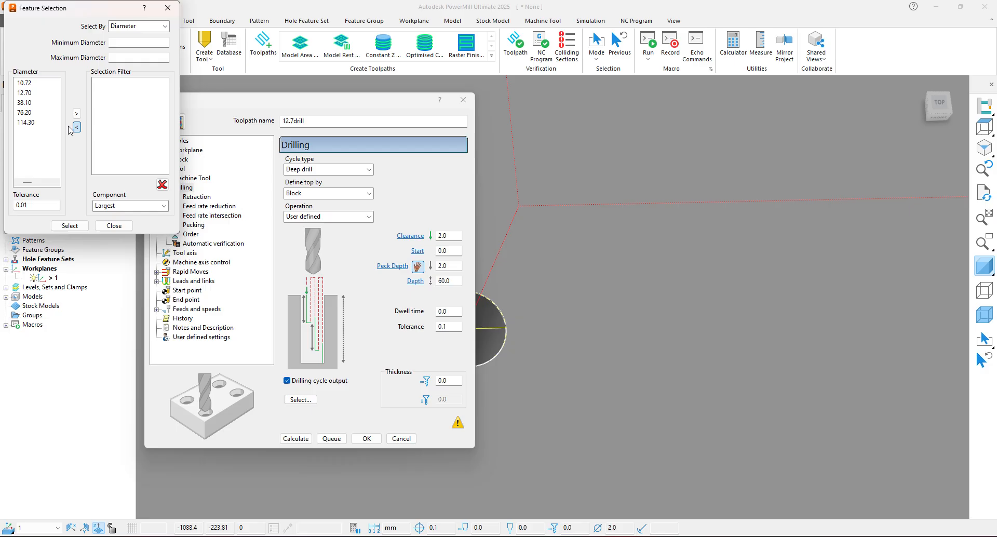
click(28, 93)
Step: Change the 12.7drill cycle type to Break chip and calculate the toolpath
scroll(640, 266, down, 2)
scroll(521, 294, up, 2)
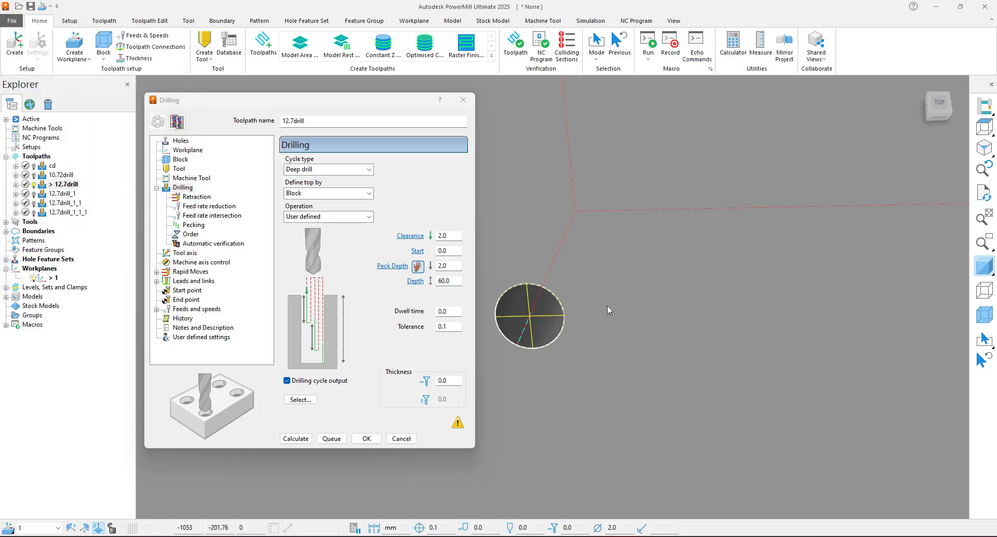
scroll(606, 306, down, 4)
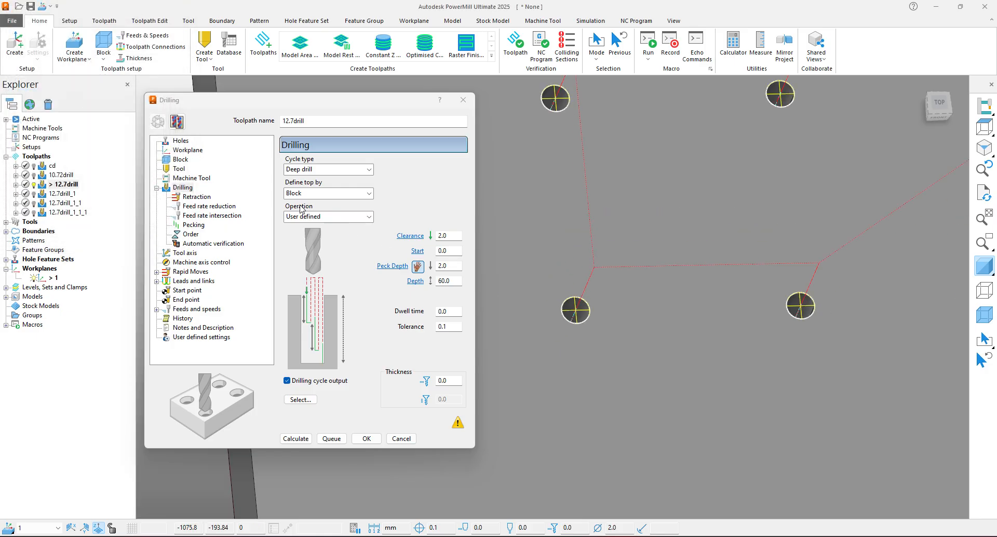
scroll(834, 341, down, 3)
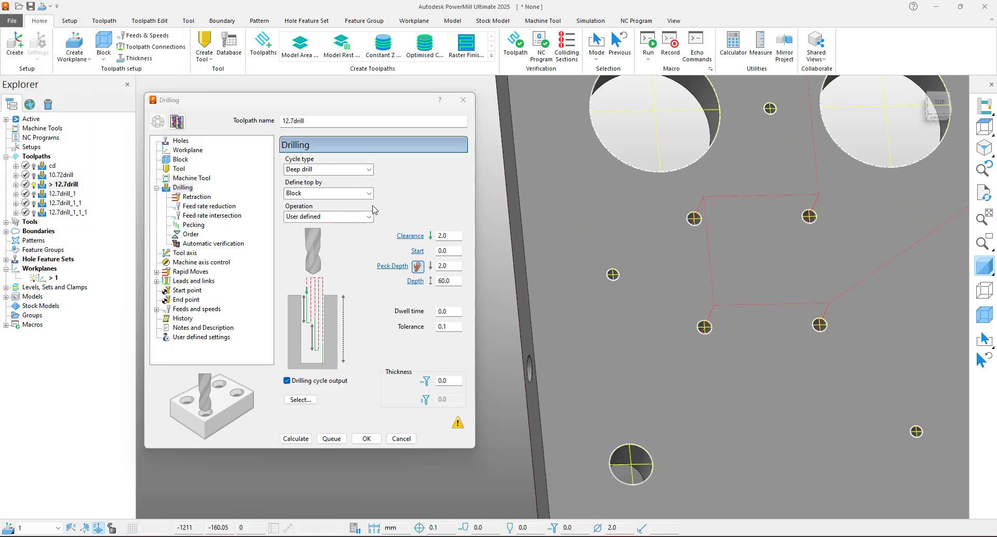
scroll(714, 335, up, 4)
scroll(679, 319, up, 1)
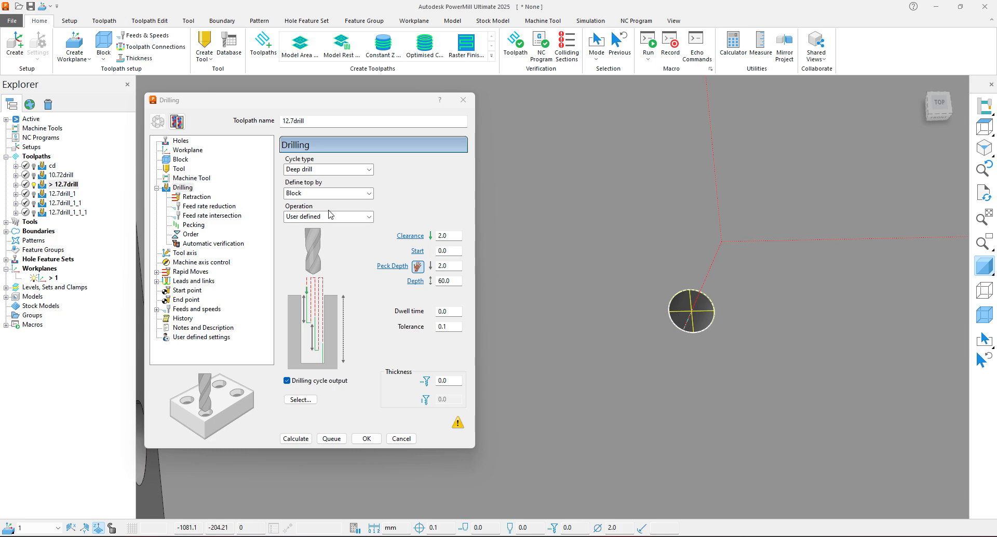
click(348, 170)
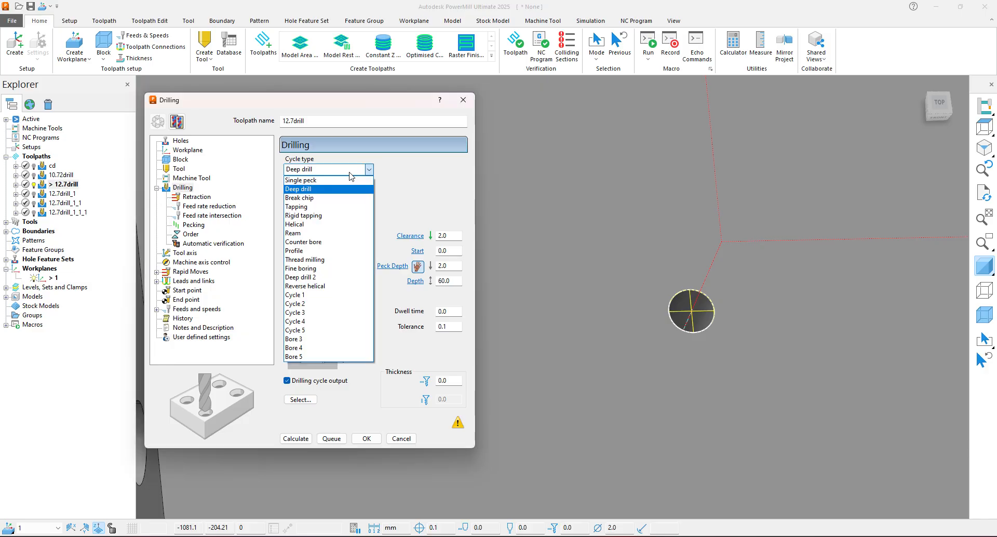
click(335, 198)
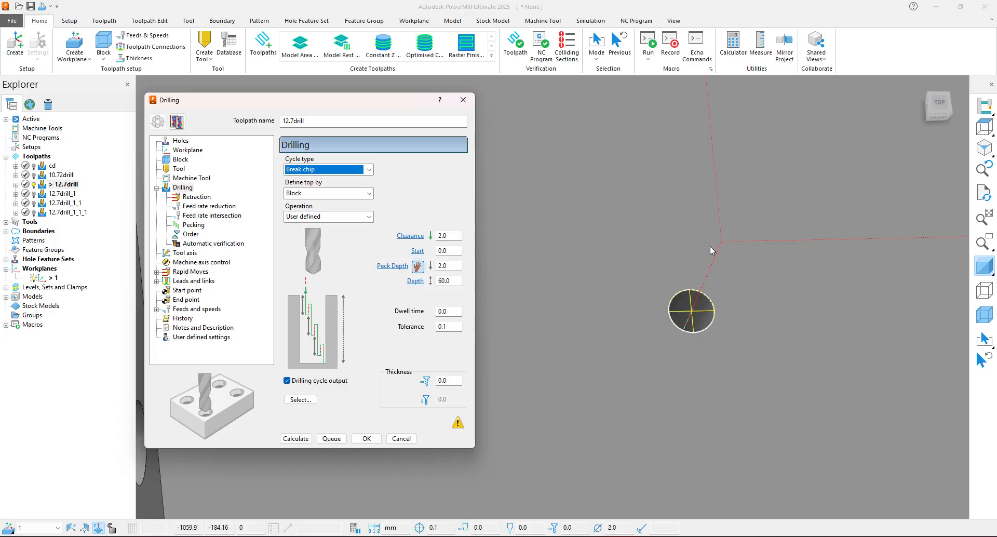
click(301, 440)
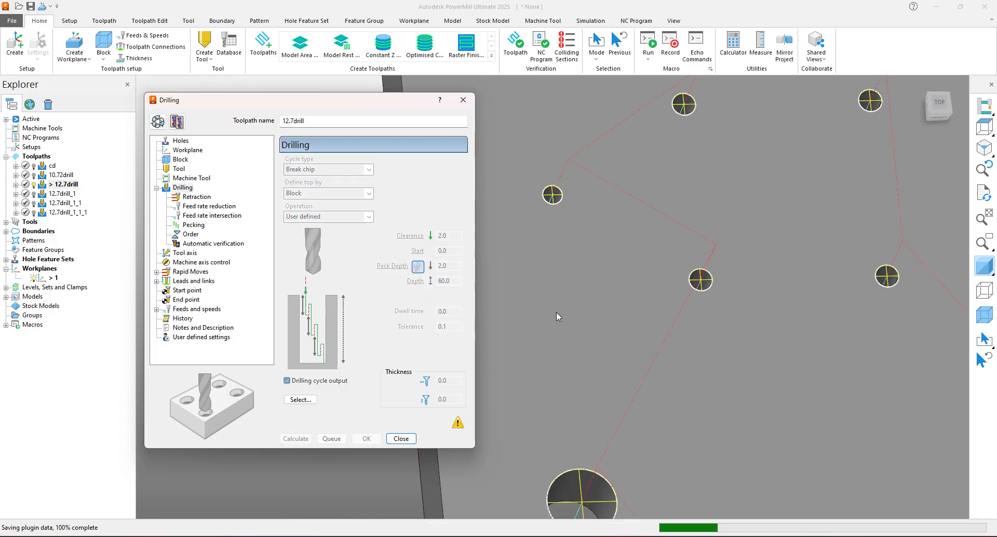
Step: Hide the model shading, recalculate the 12.7drill toolpath for only the larger hole near the plate's corner, and close the settings
scroll(556, 312, up, 3)
middle_drag(556, 311, 634, 341)
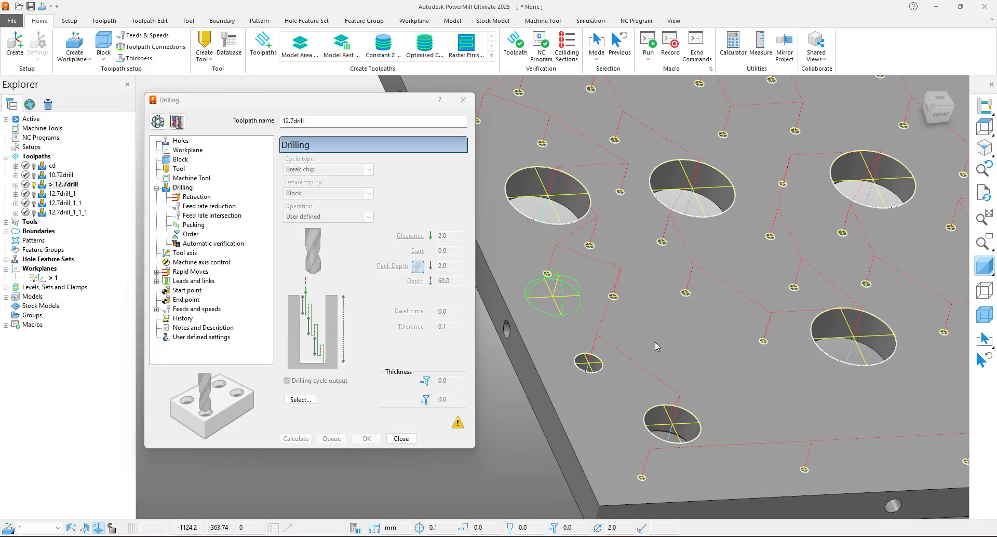
scroll(675, 439, down, 3)
scroll(671, 441, up, 6)
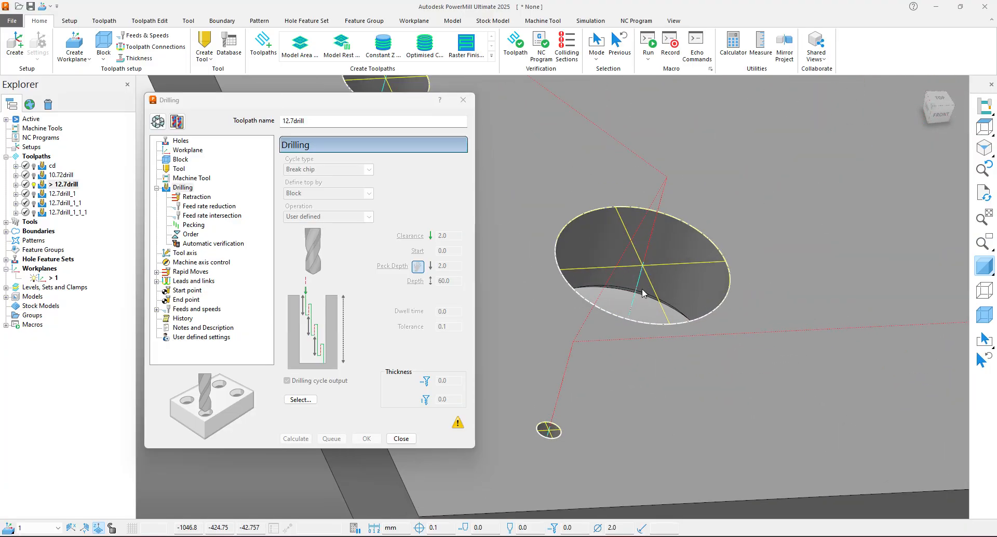
scroll(656, 360, down, 4)
click(158, 122)
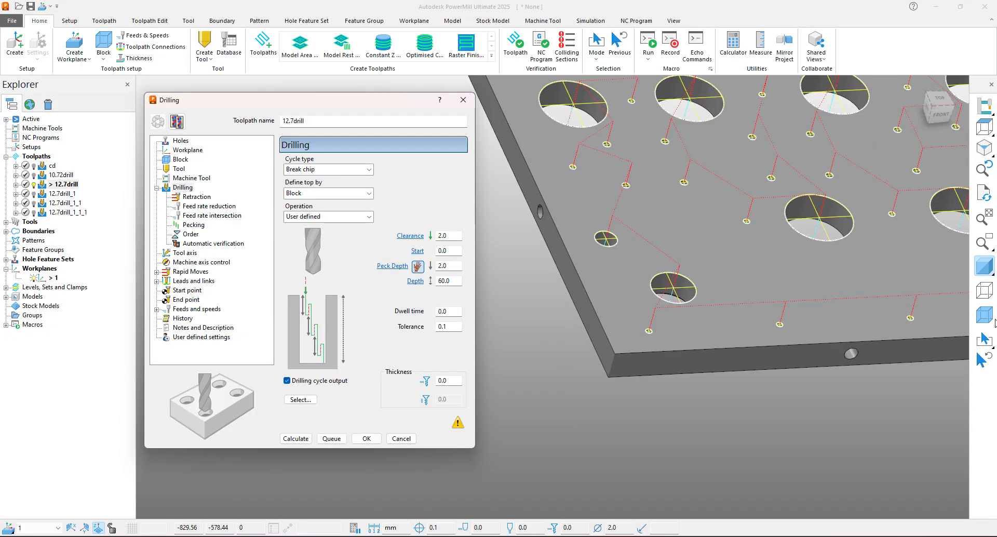
click(989, 264)
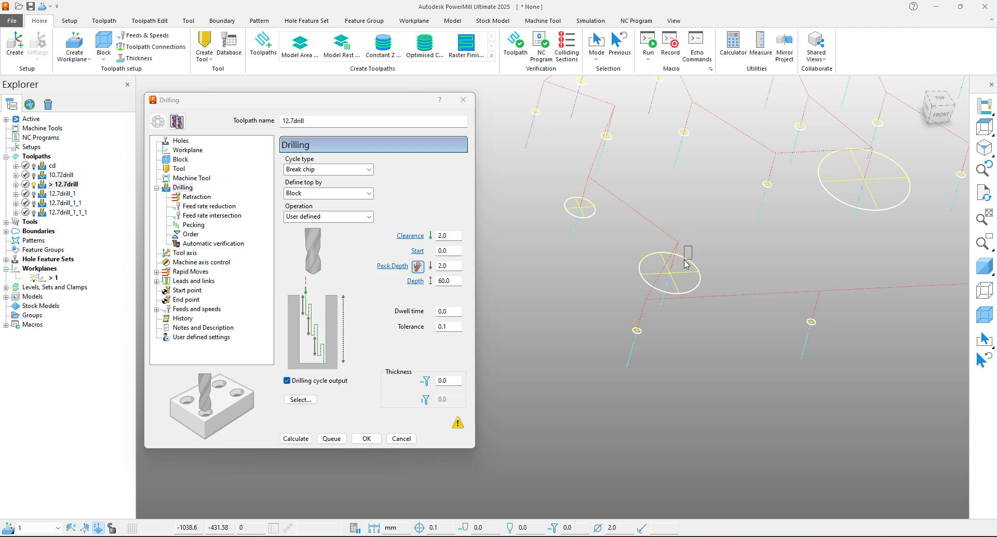
click(296, 438)
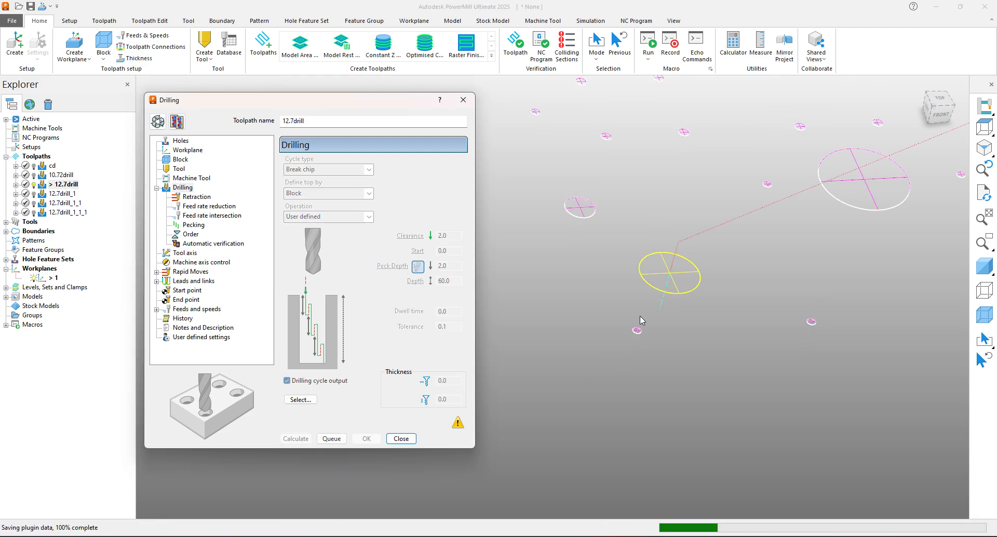
click(401, 438)
Step: Simulate the 12.7drill toolpath from the start at 10.0 x feed rate and watch the drill at the selected hole
click(62, 184)
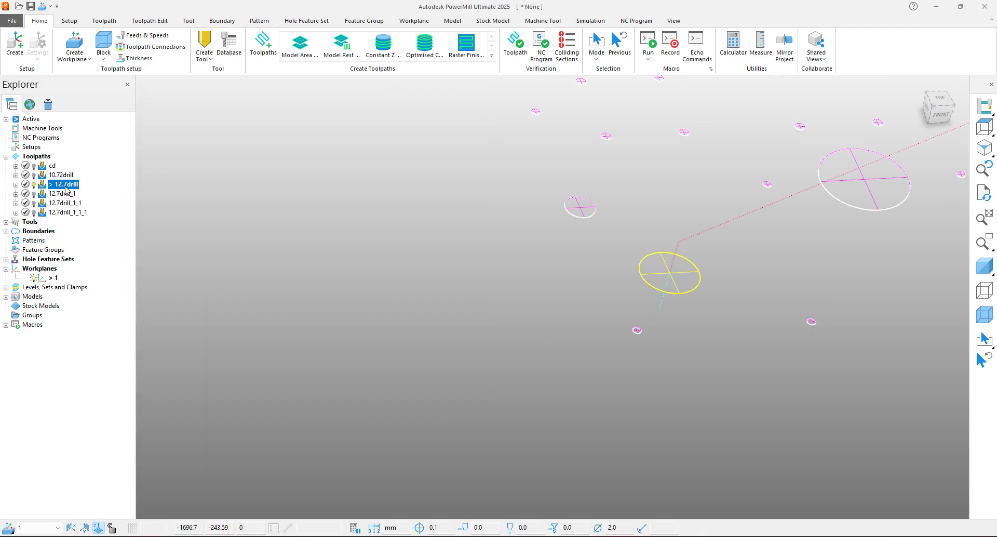
right_click(65, 184)
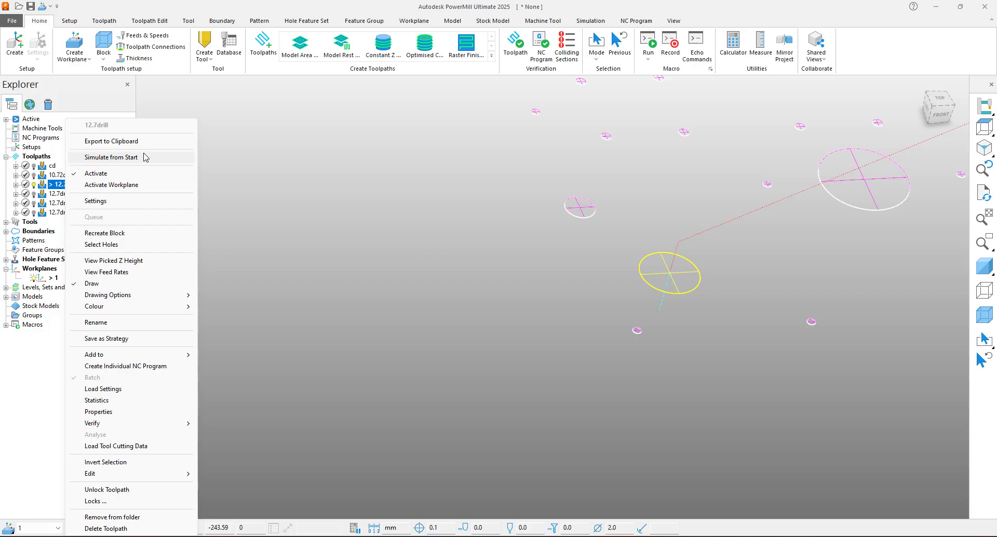
click(111, 157)
drag(294, 47, 287, 47)
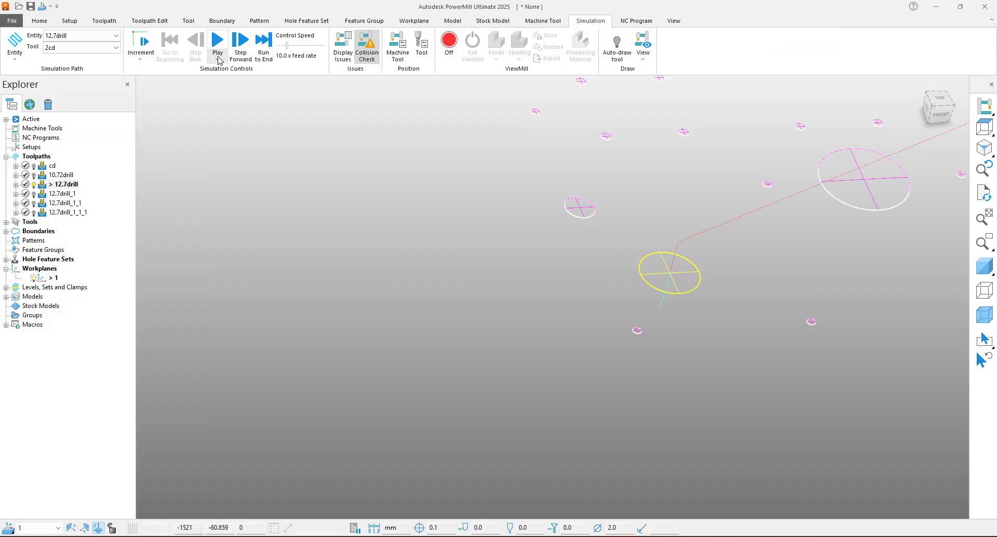
click(217, 50)
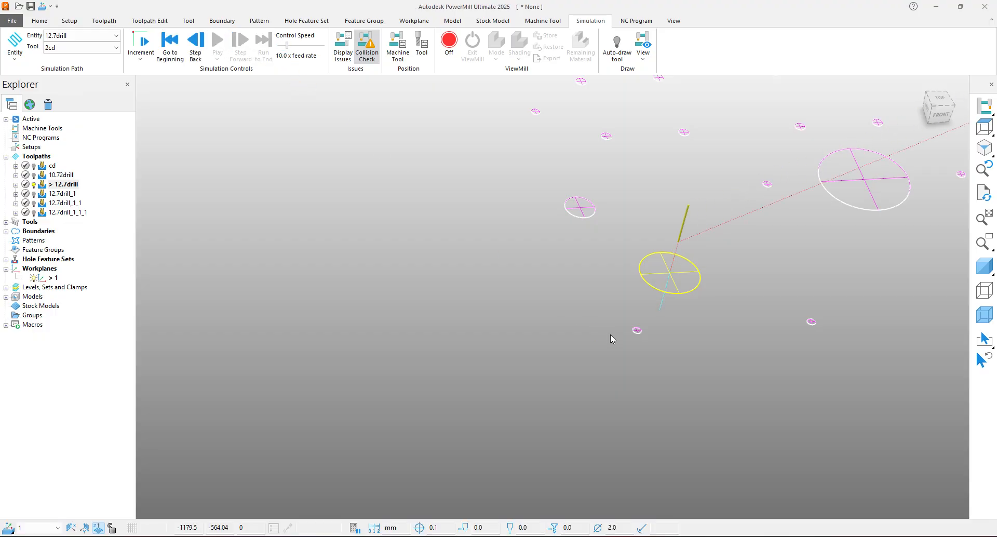
scroll(697, 227, up, 2)
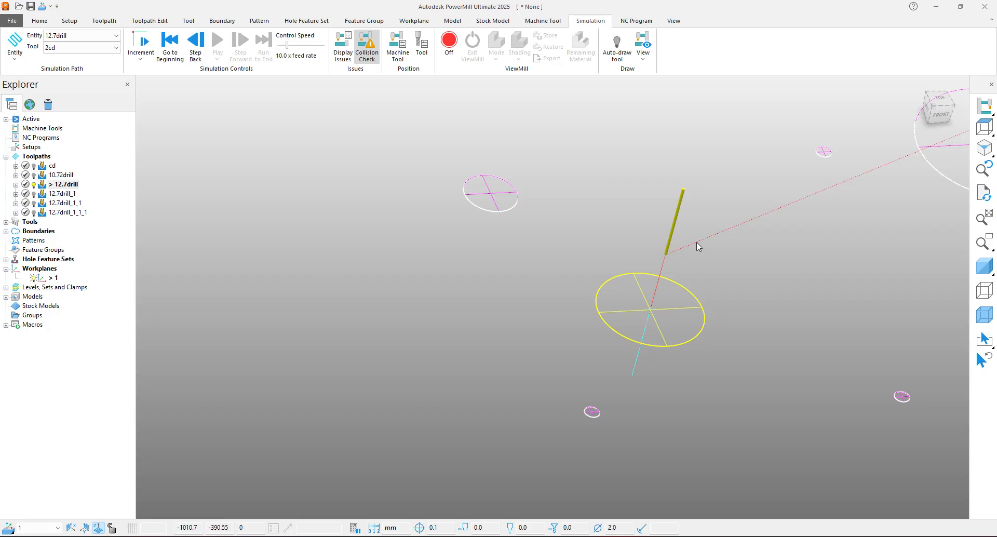
Step: Activate the 10.72drill toolpath and play its simulation from the start
right_click(51, 176)
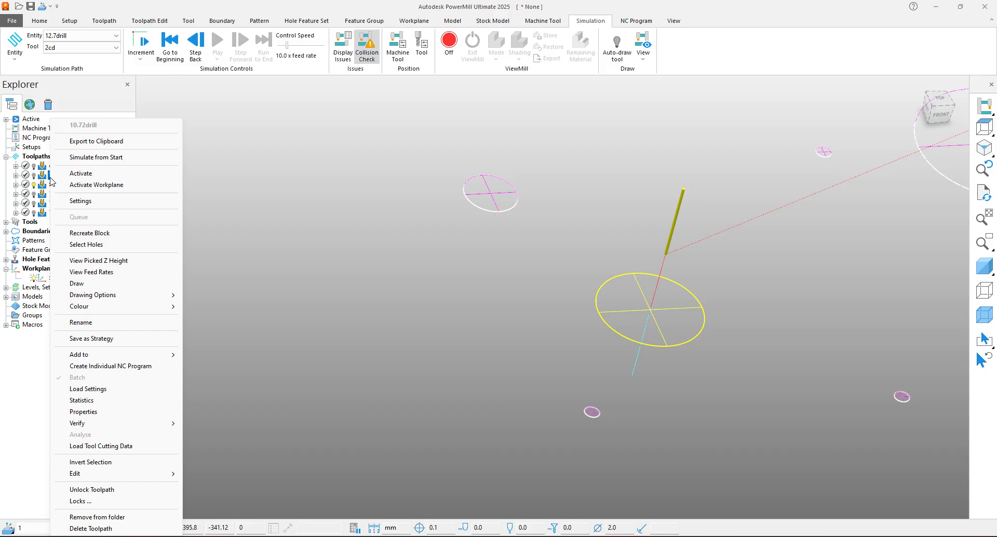
click(79, 174)
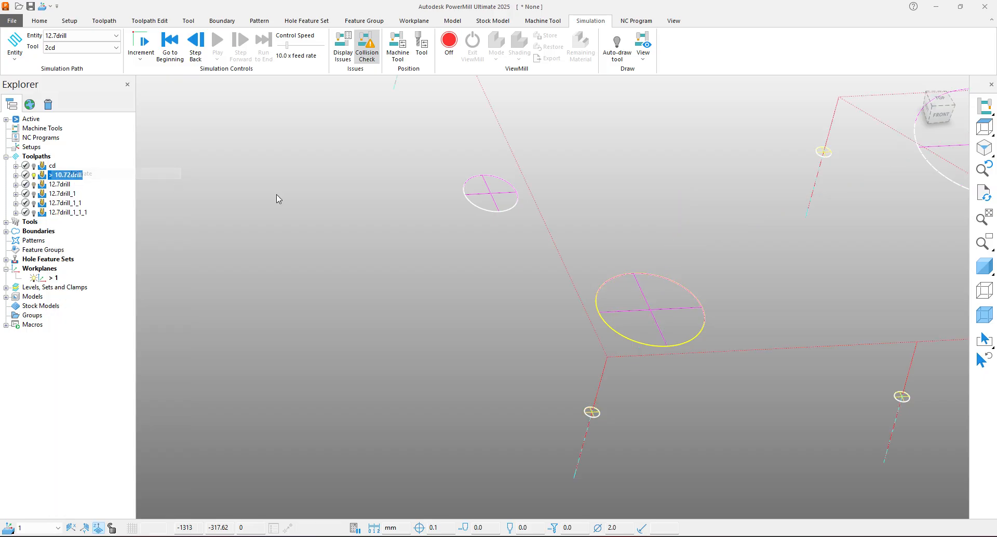
right_click(65, 178)
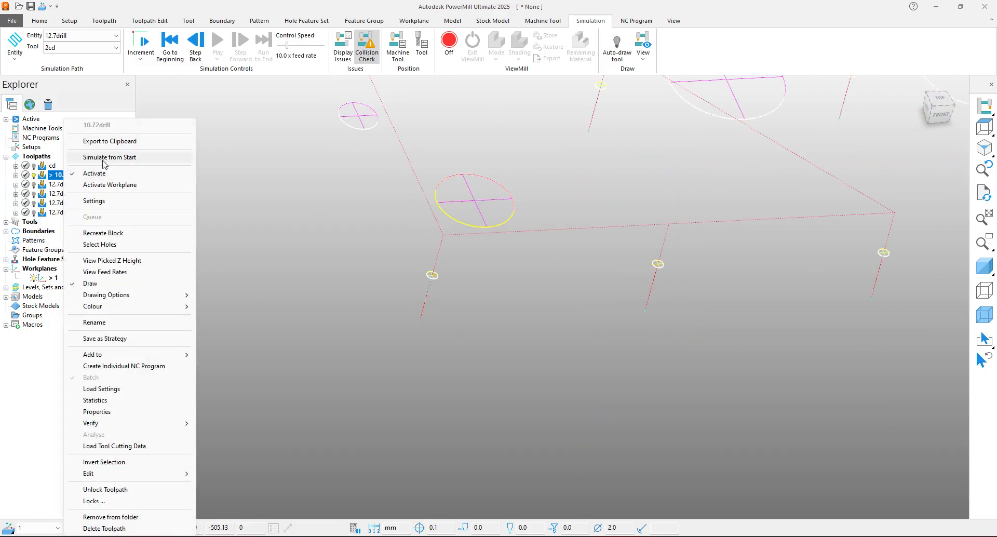
click(106, 158)
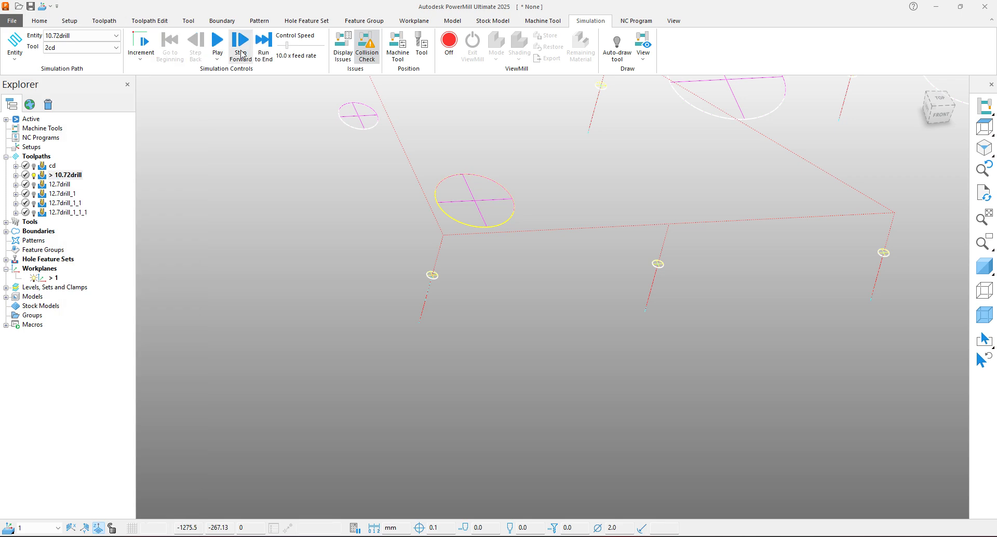
click(218, 41)
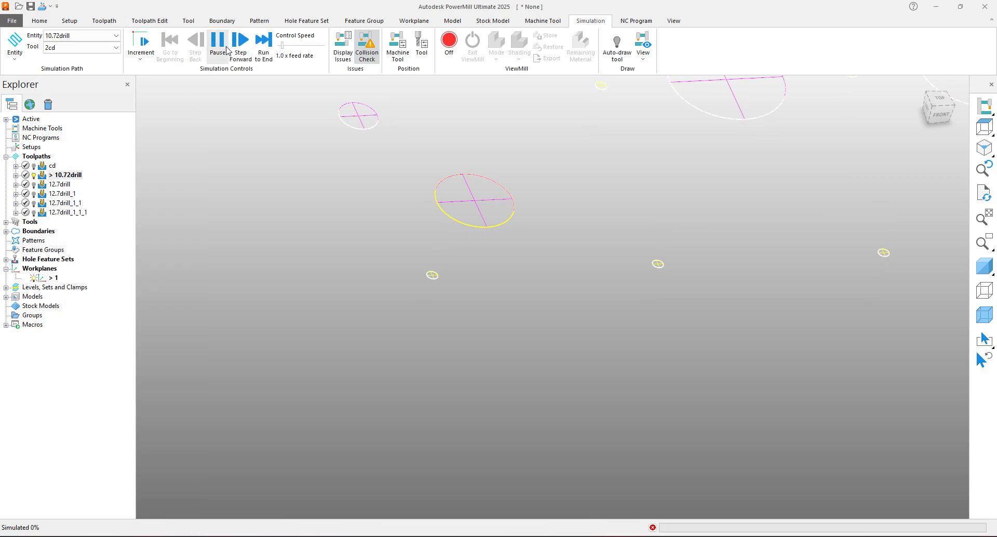
Step: Speed the 10.72drill simulation up to 11.0 x feed rate, slow it to 1.5 x and watch the pecking in one hole
scroll(403, 281, down, 5)
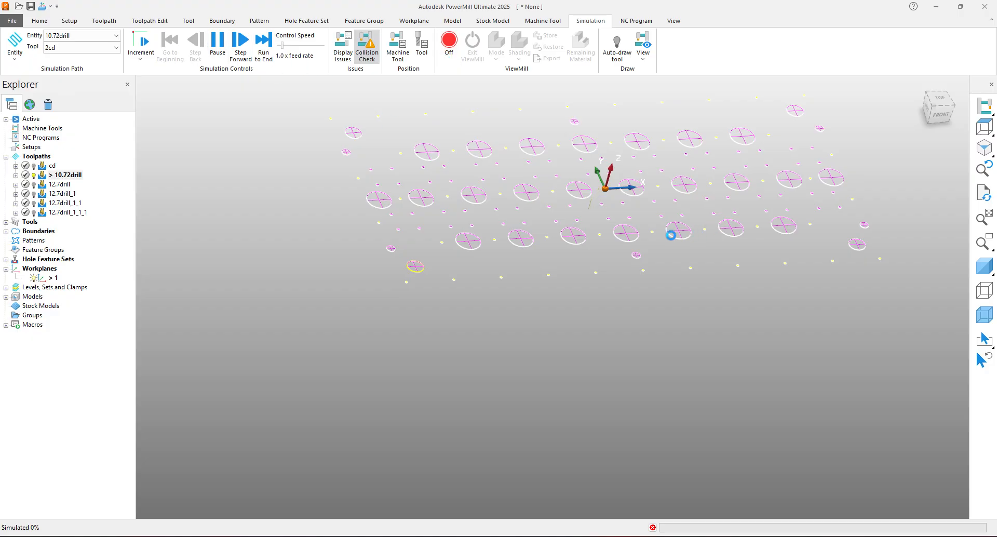
drag(286, 42, 296, 46)
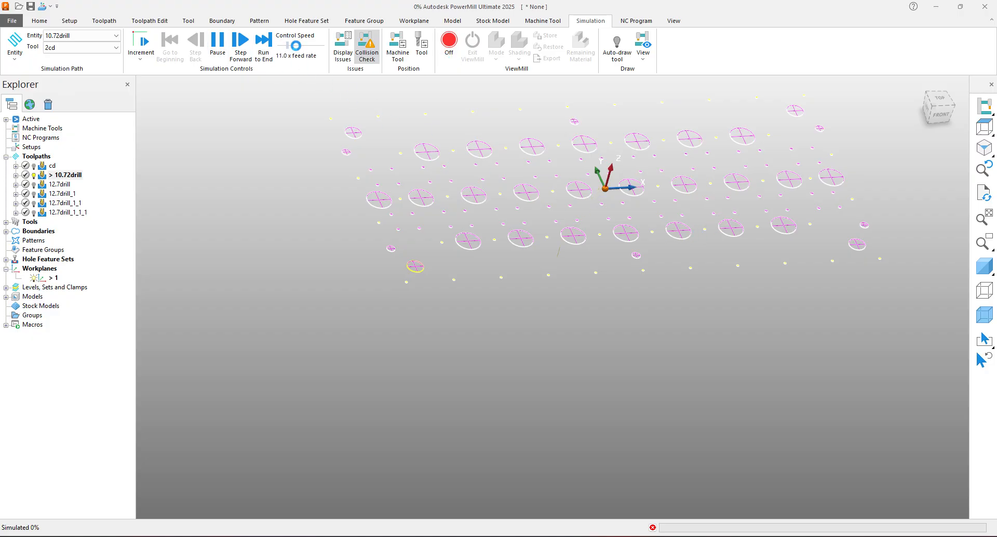
scroll(545, 279, up, 8)
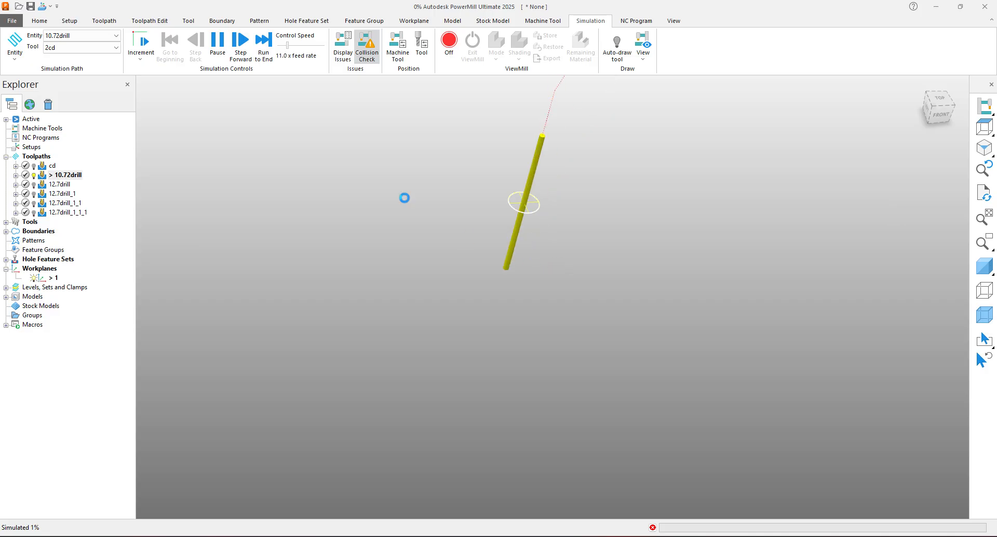
drag(287, 45, 282, 45)
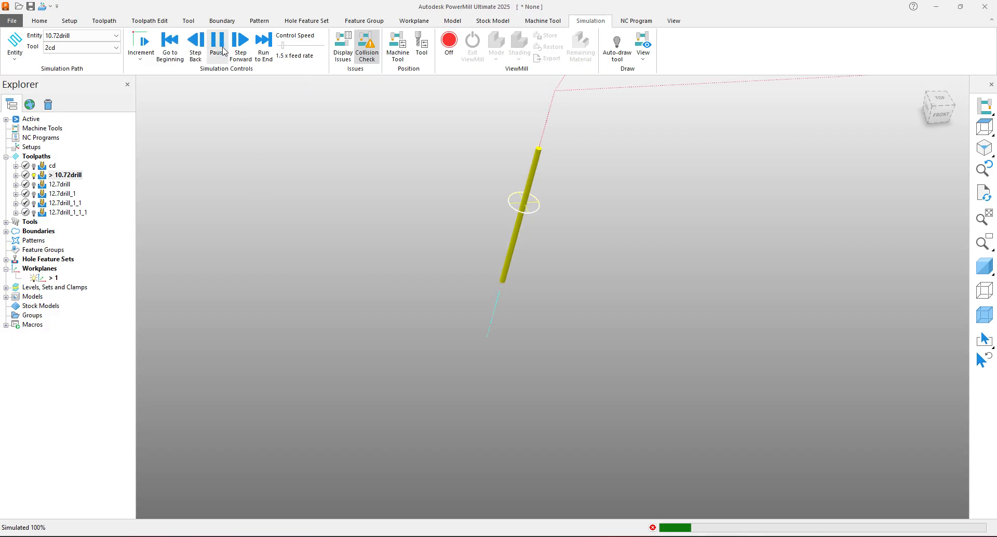
scroll(656, 251, down, 3)
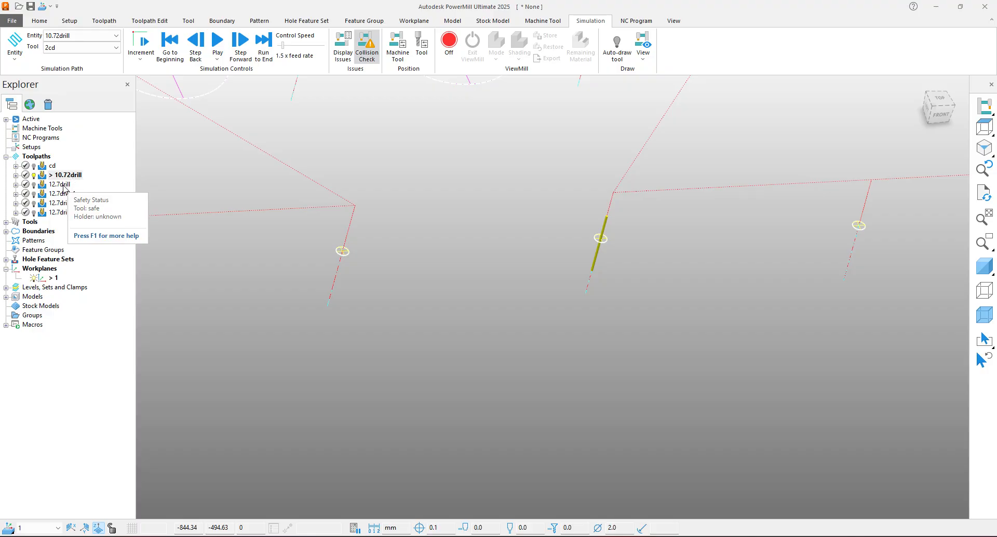
Step: Open the 10.72drill toolpath settings for editing and set the cycle type to Tapping
right_click(63, 175)
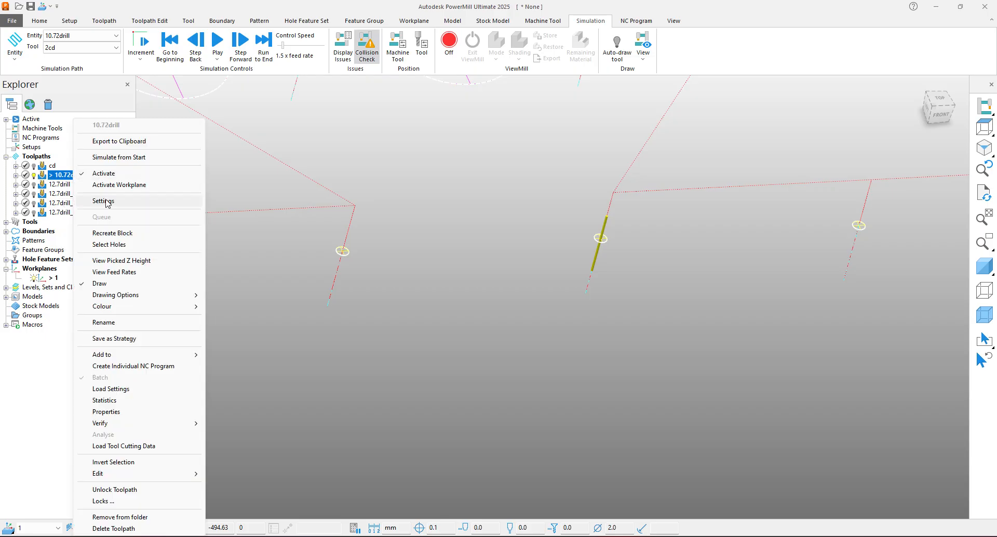
click(104, 203)
click(316, 169)
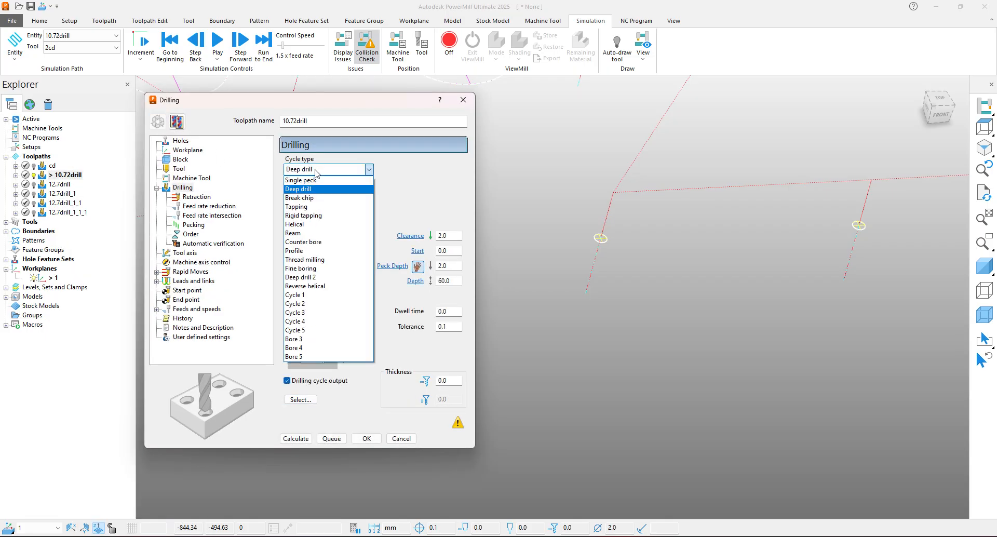
click(314, 207)
scroll(695, 261, down, 3)
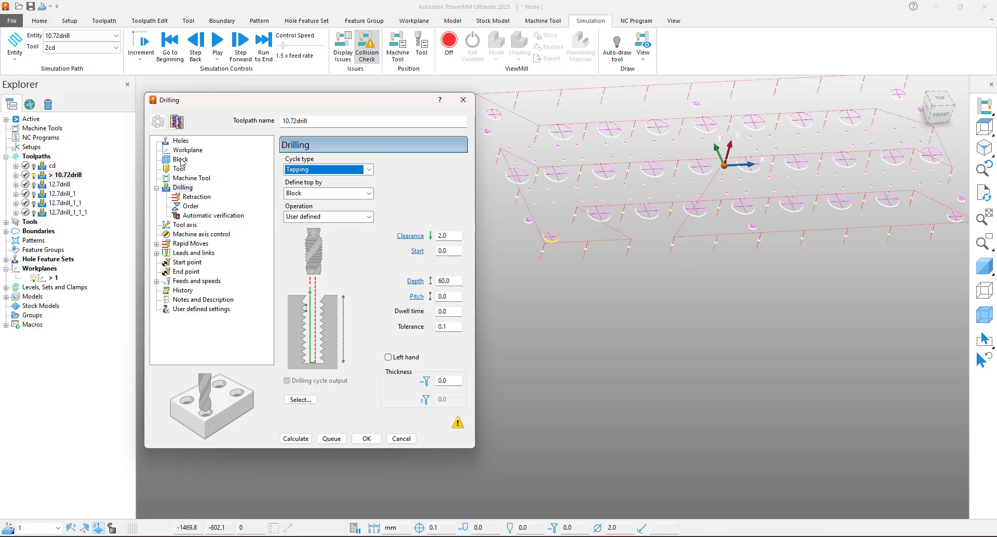
scroll(550, 236, up, 5)
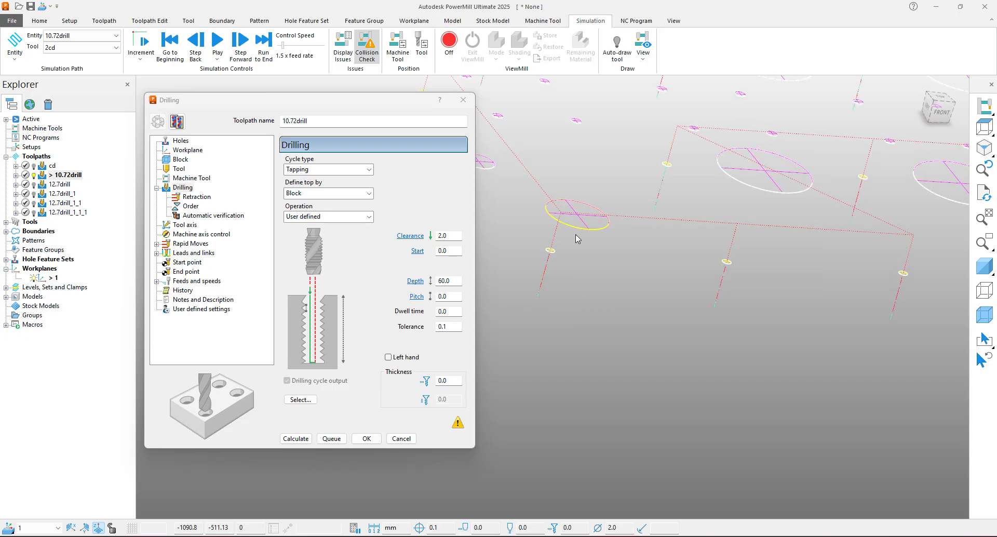
Step: Check the block limits of the 10.72drill toolpath and set the tapping pitch to 1.75
click(179, 160)
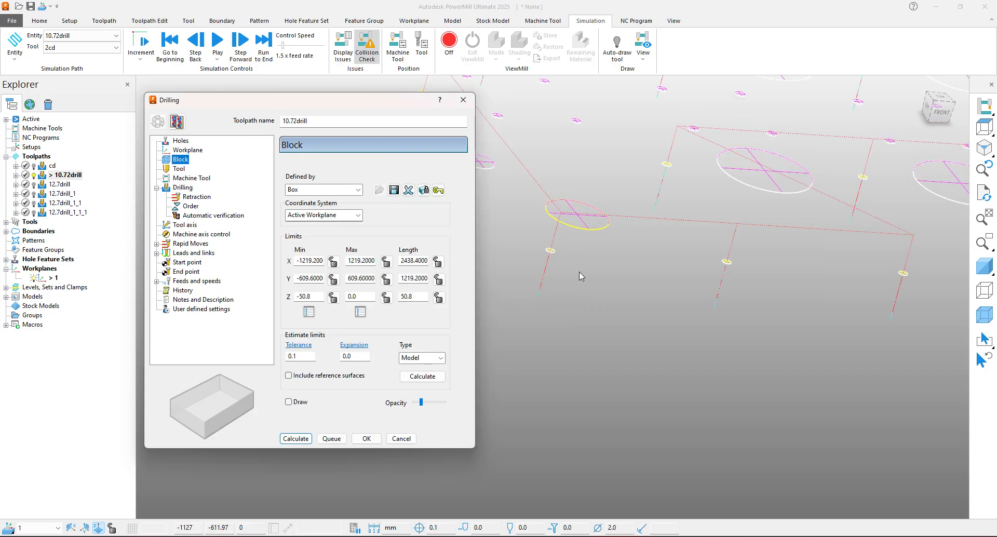
middle_drag(579, 276, 576, 299)
click(183, 187)
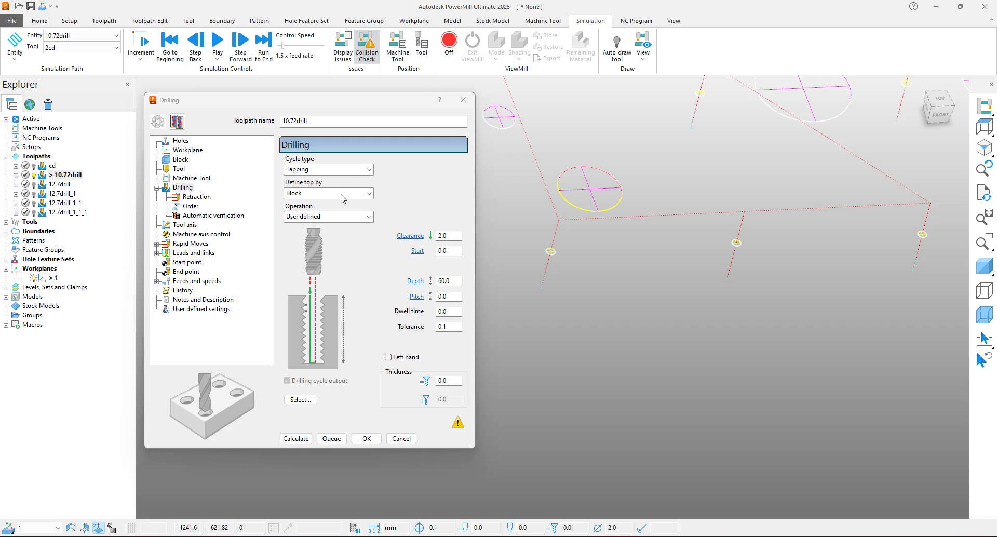
click(455, 299)
text(1.75)
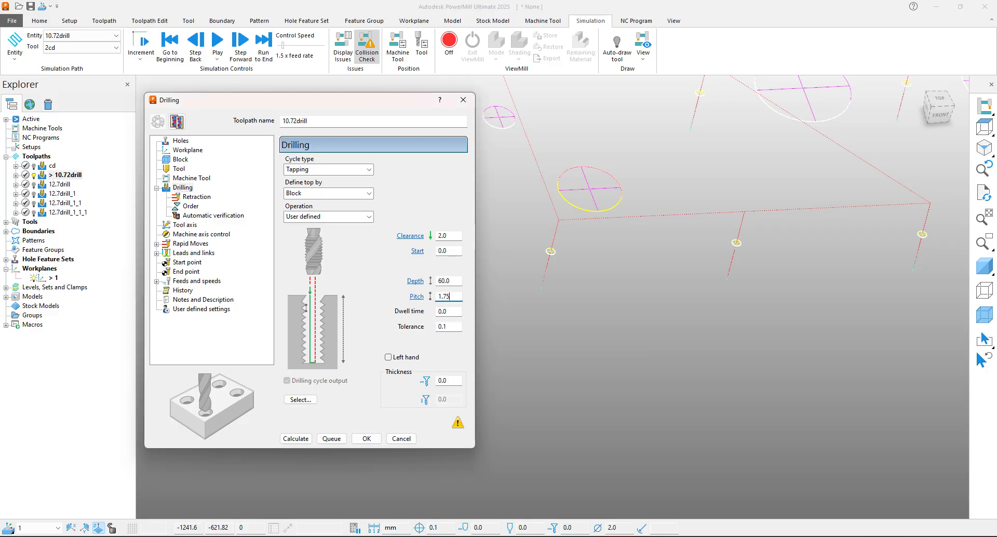
drag(454, 299, 432, 302)
Step: Set the spindle speed of the tapping toolpath to 100 rpm and calculate it
click(196, 281)
key(Tab)
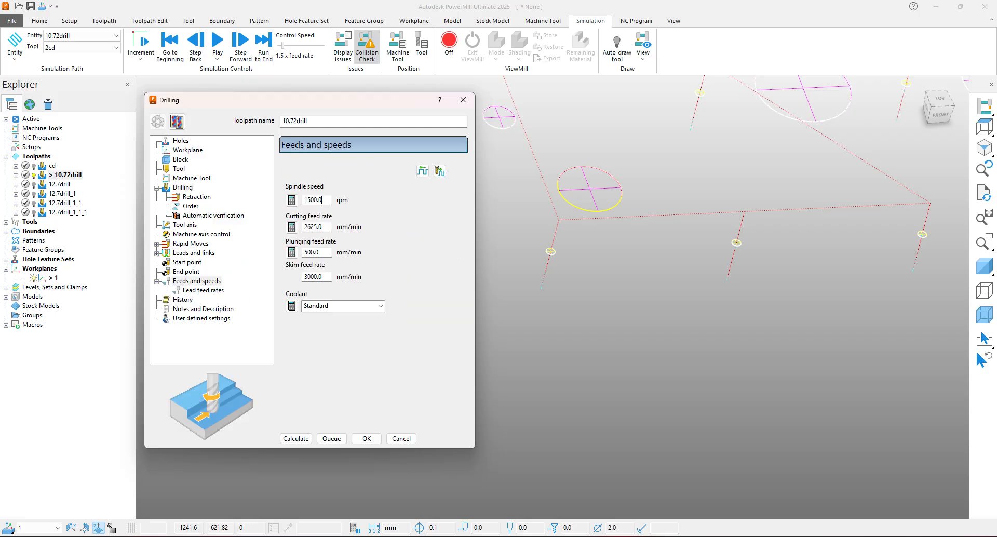
text(100)
key(Return)
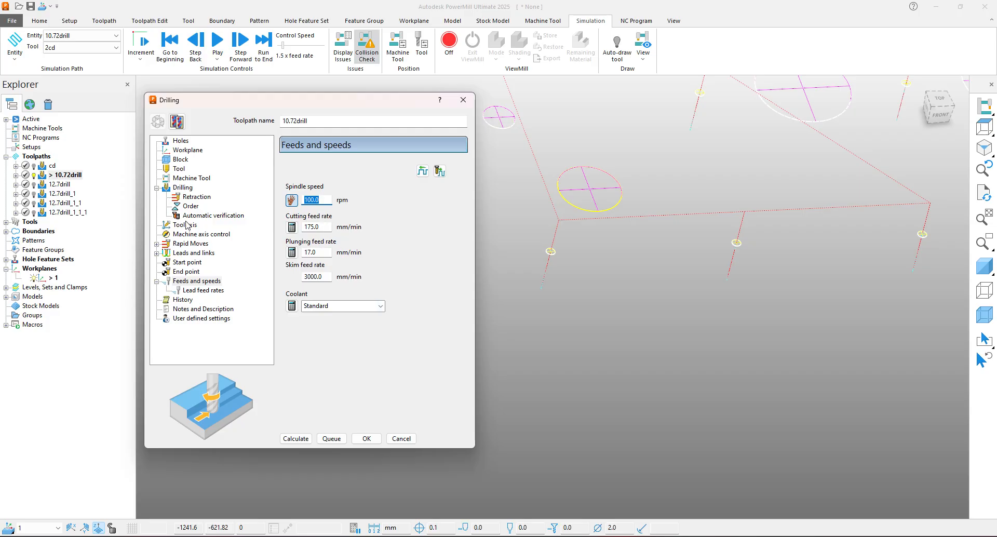
click(295, 438)
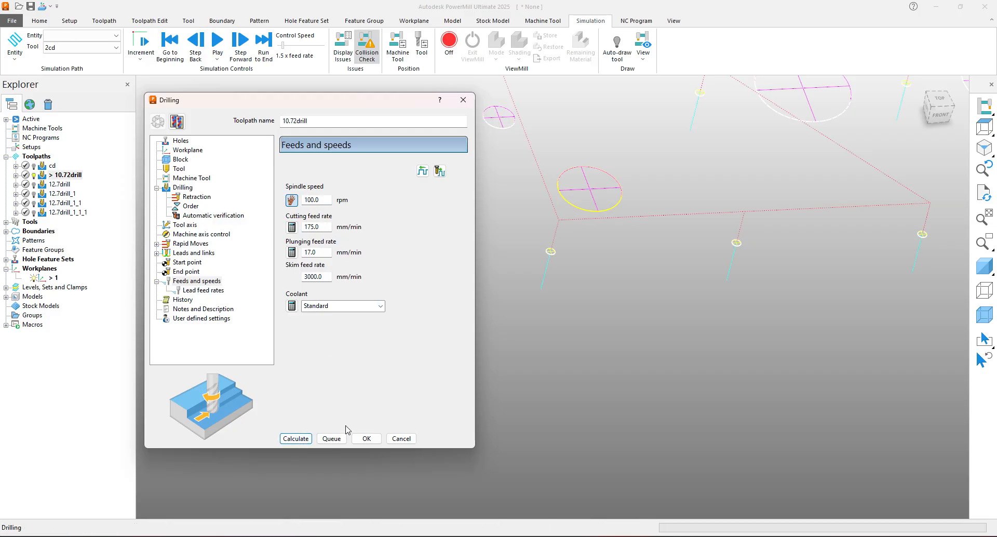
Step: Make 10.72drill editable again, select only the small corner hole, recalculate the toolpath and close its settings
click(158, 122)
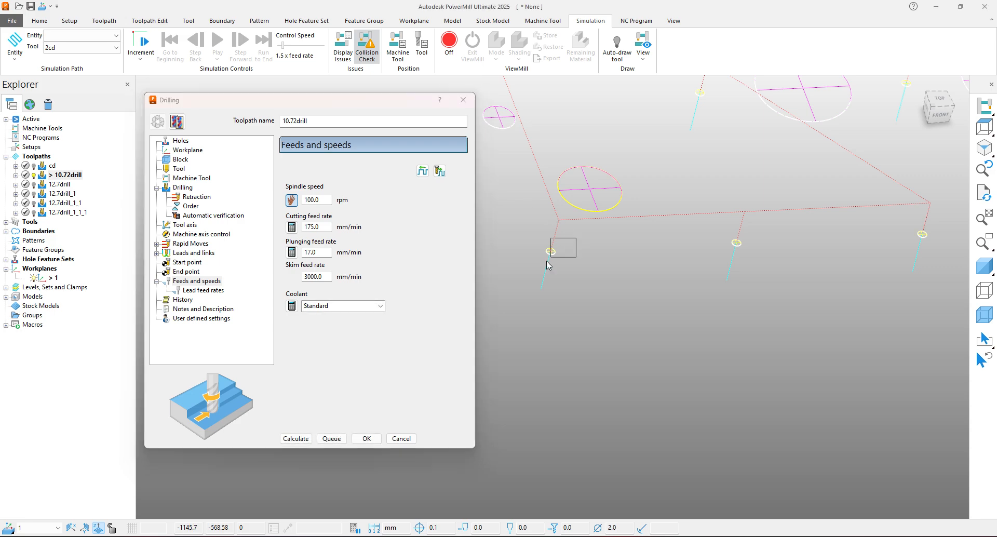
click(295, 438)
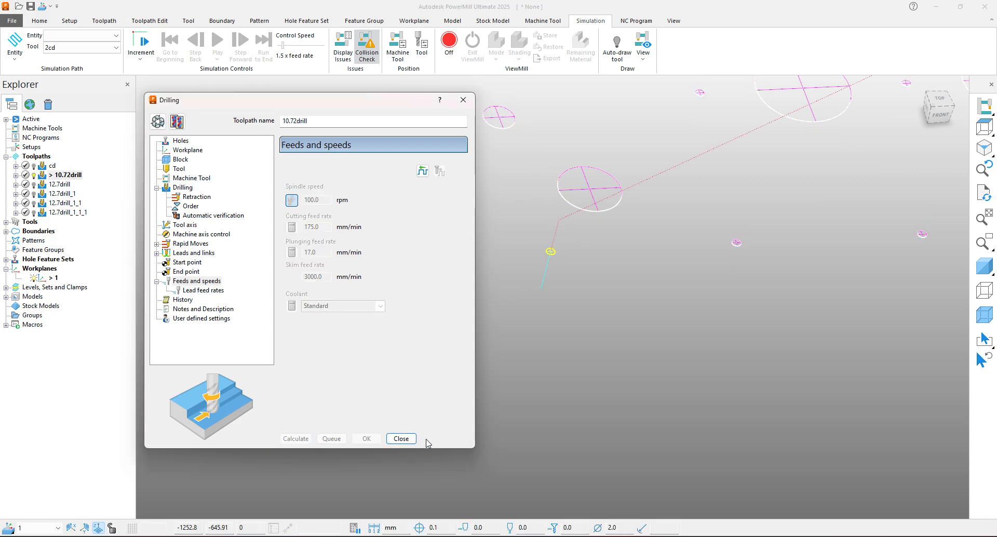
click(406, 439)
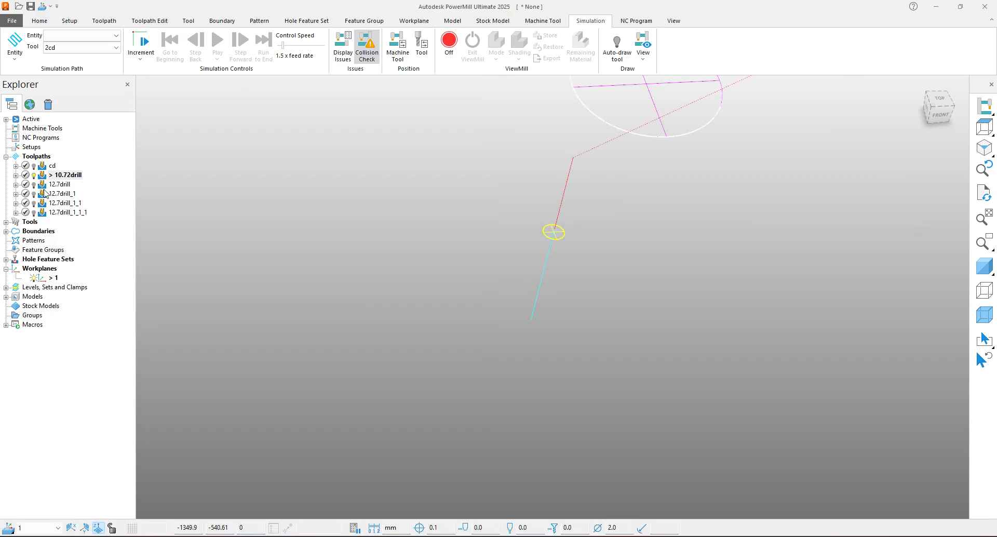
Step: Simulate the 10.72drill tapping toolpath from the start, raising the speed to 10.0 x and 20.0 x feed rate while watching the hole
right_click(60, 175)
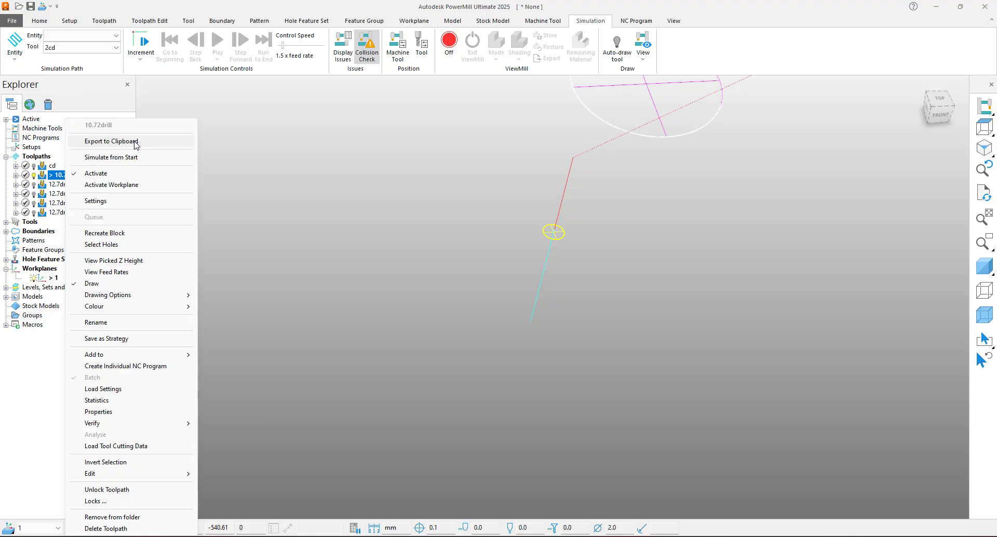
click(127, 157)
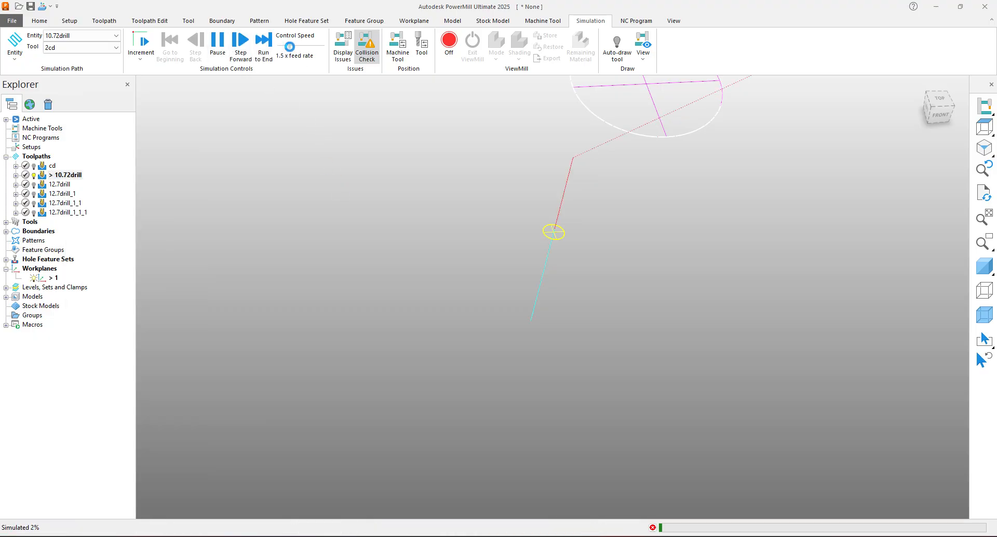
drag(289, 46, 283, 45)
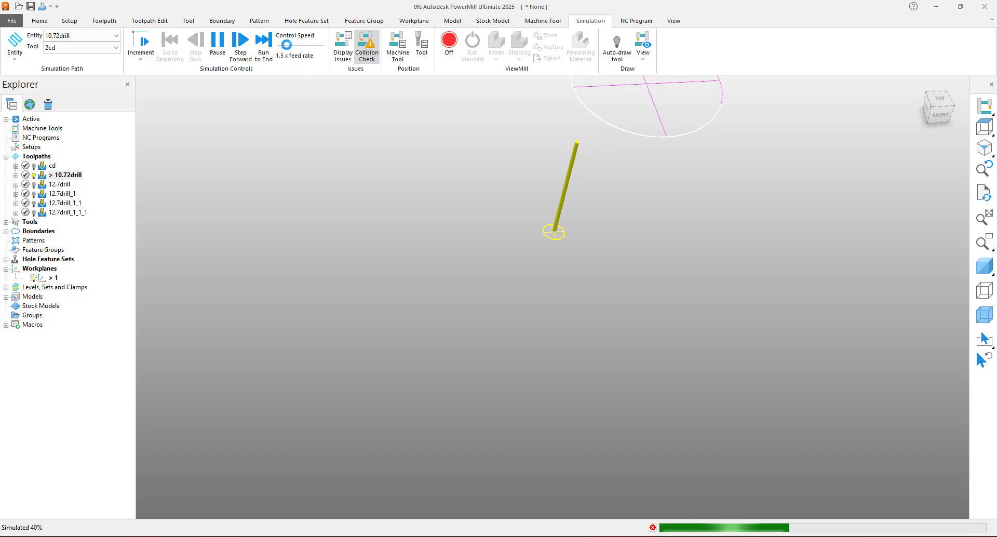
scroll(571, 228, up, 5)
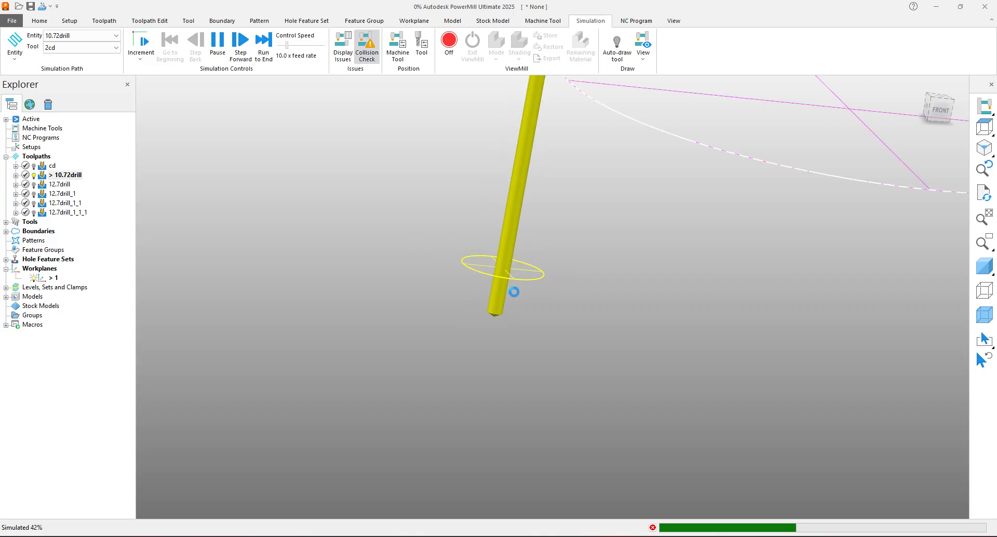
scroll(514, 291, down, 4)
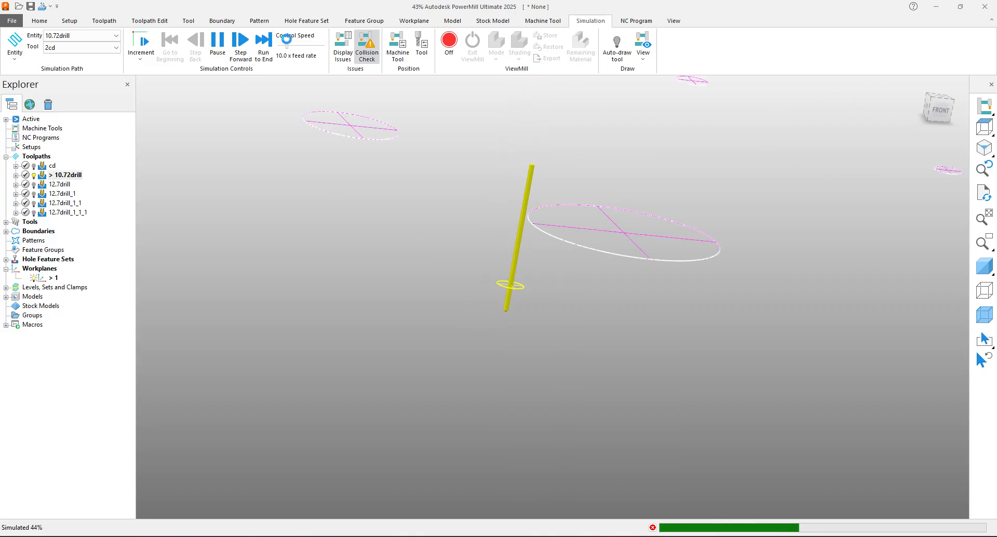
drag(286, 43, 297, 45)
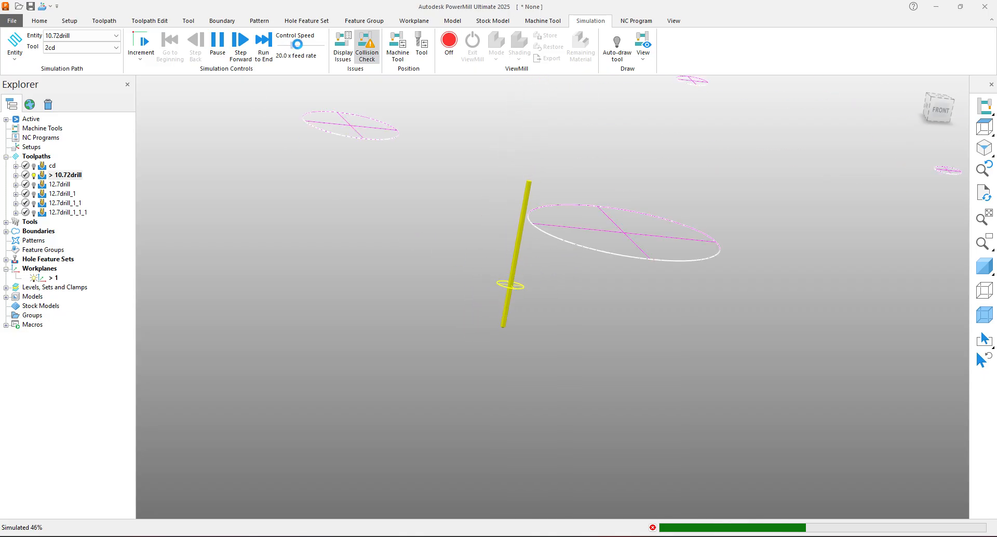
scroll(634, 280, down, 3)
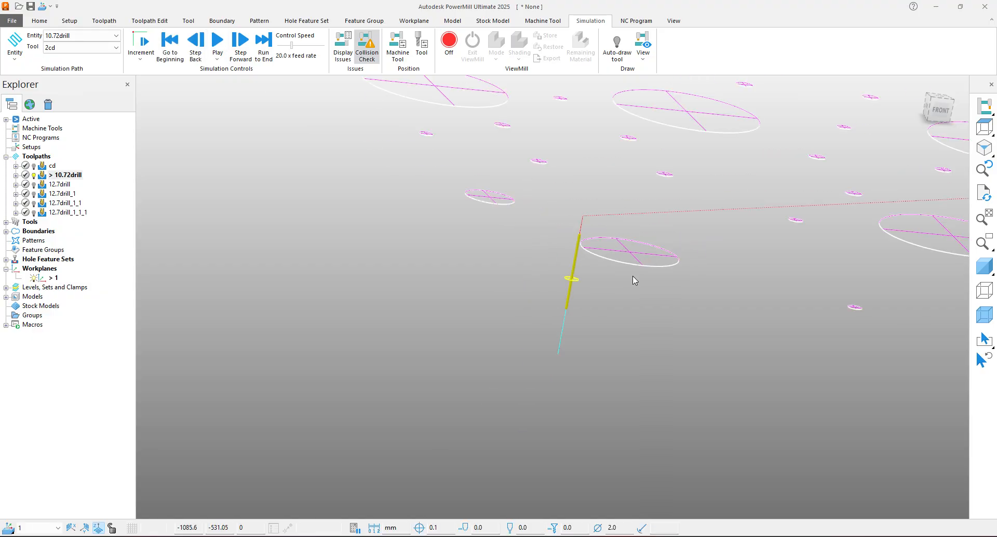
Step: Reopen the 10.72drill settings for editing, set the tapping pitch to 1.5 and check the resulting cutting feed rate
right_click(75, 175)
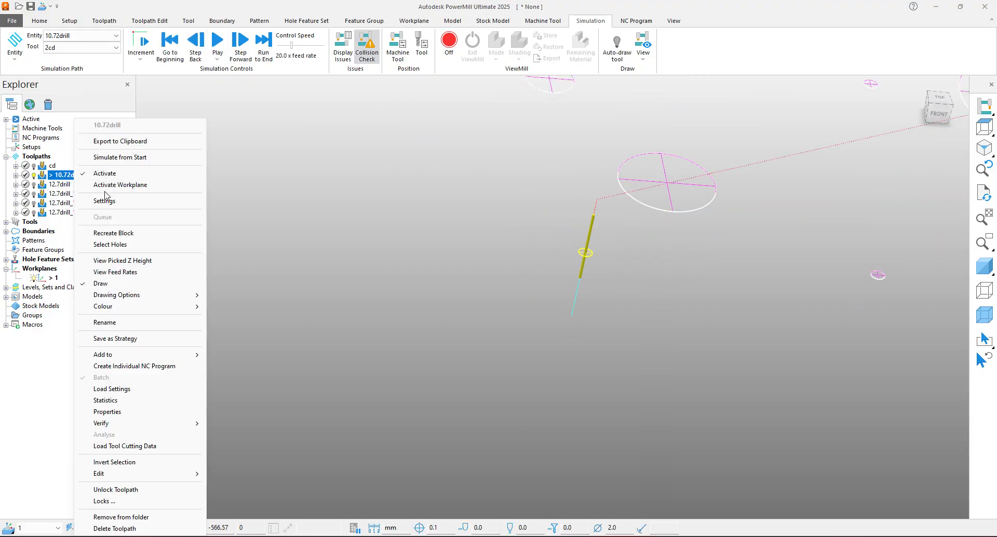
click(105, 199)
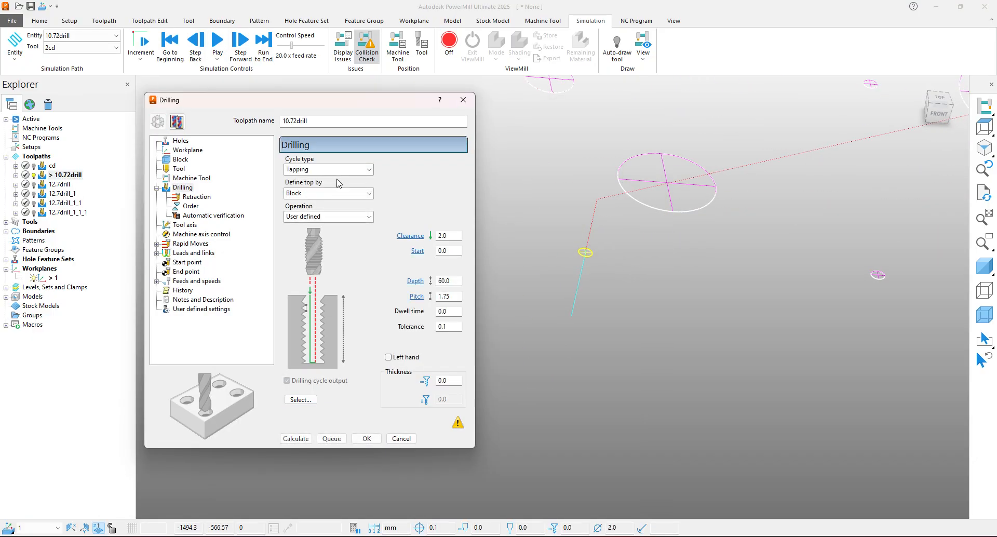
click(341, 170)
click(339, 173)
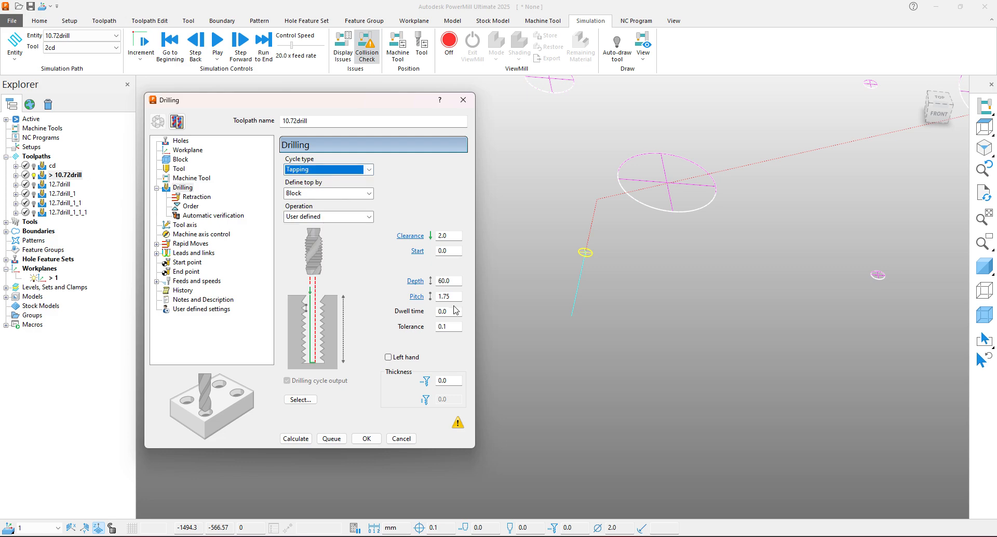
drag(454, 297, 437, 303)
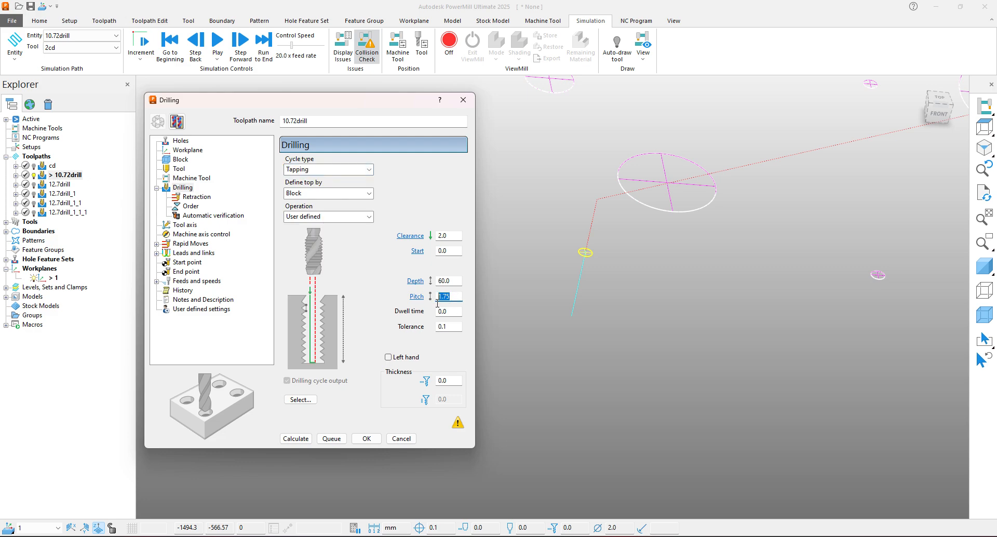
click(214, 281)
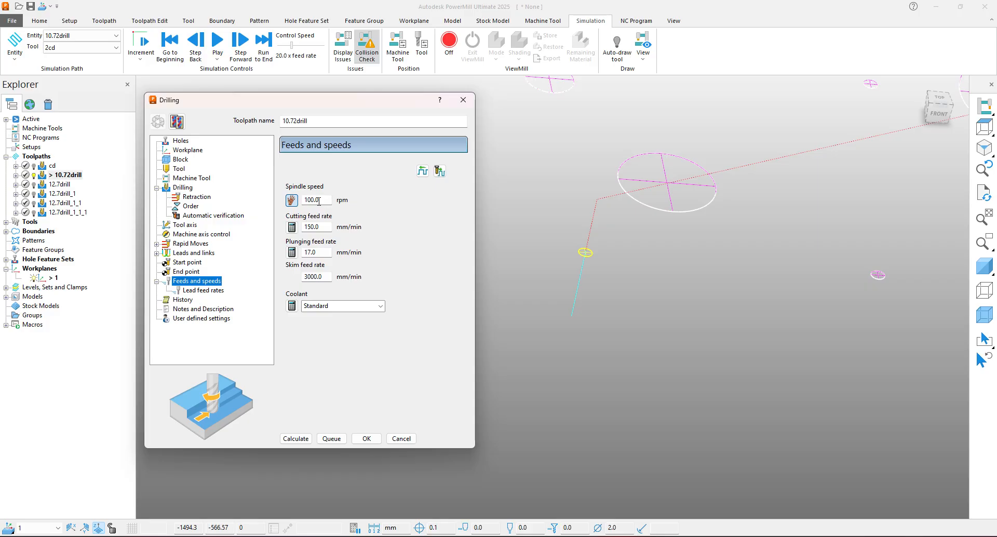
click(183, 188)
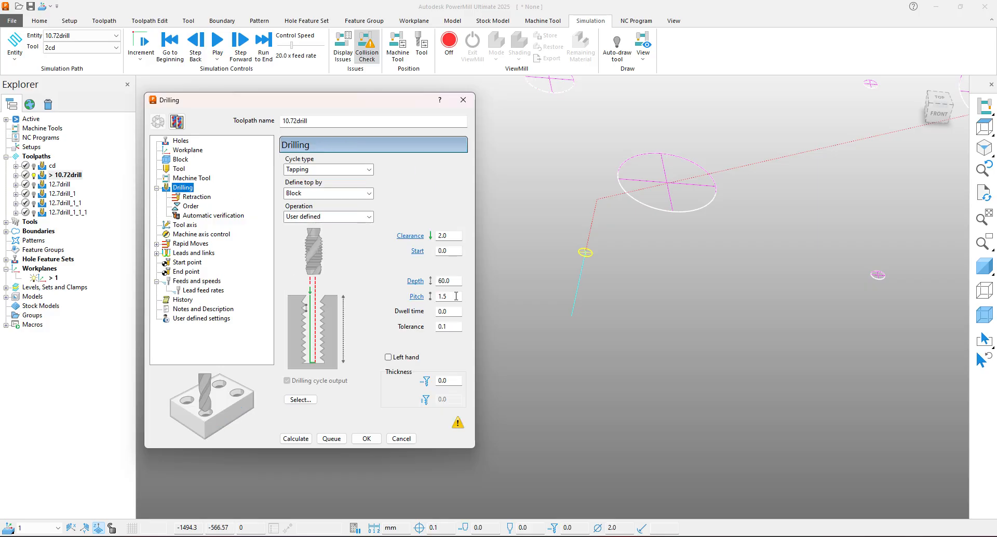
Step: Change the 10.72drill cycle type to Rigid tapping, review its peck depth and pitch, calculate the toolpath and close the settings
click(335, 171)
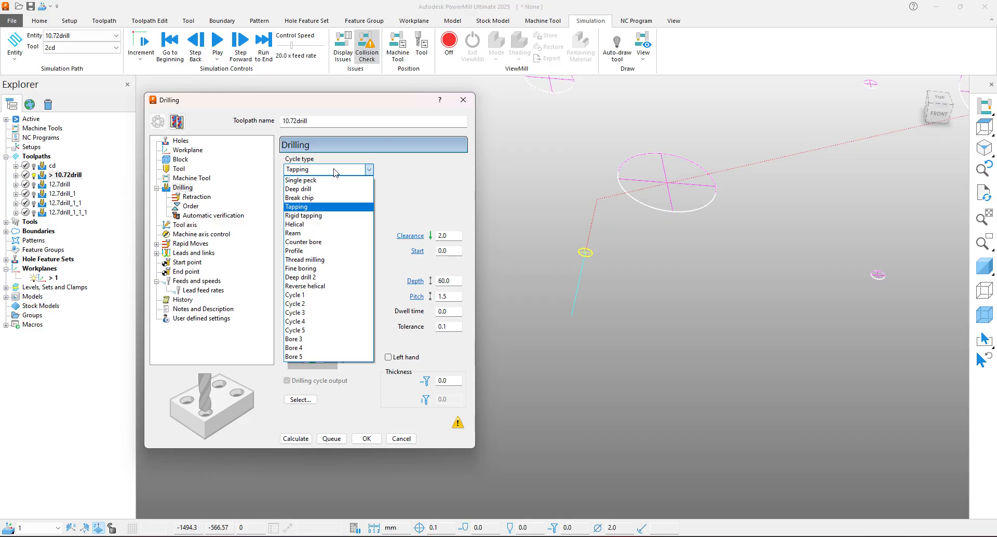
click(327, 215)
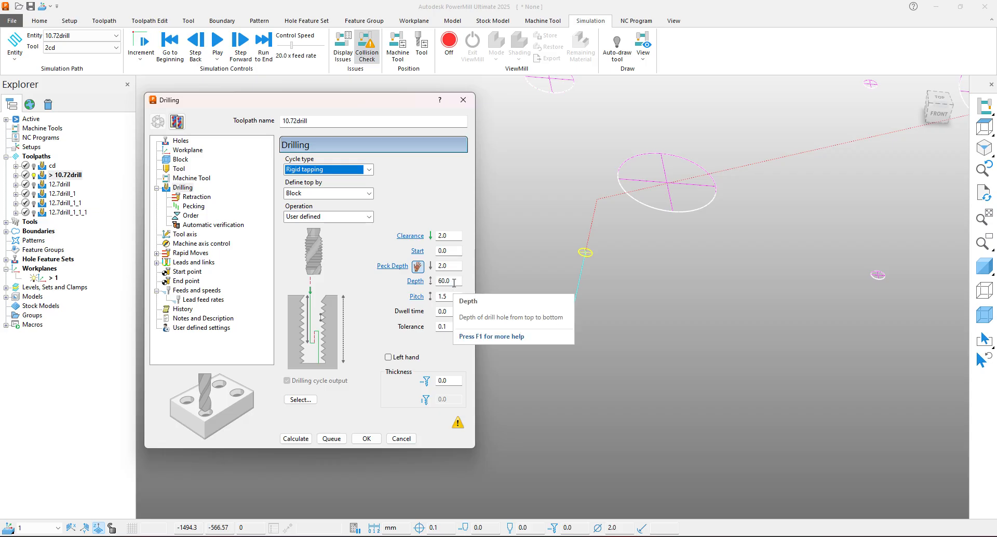
click(452, 268)
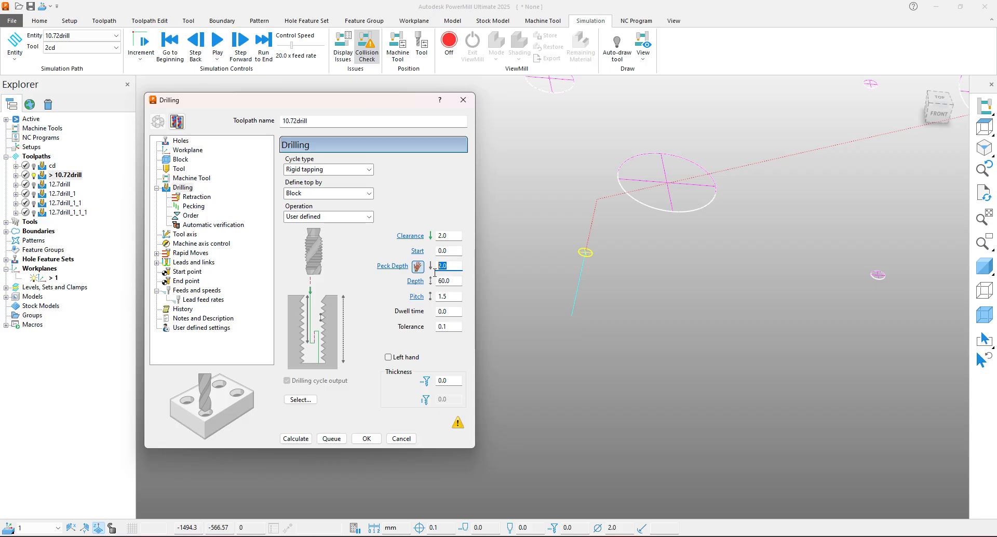
click(447, 297)
double_click(439, 266)
click(309, 439)
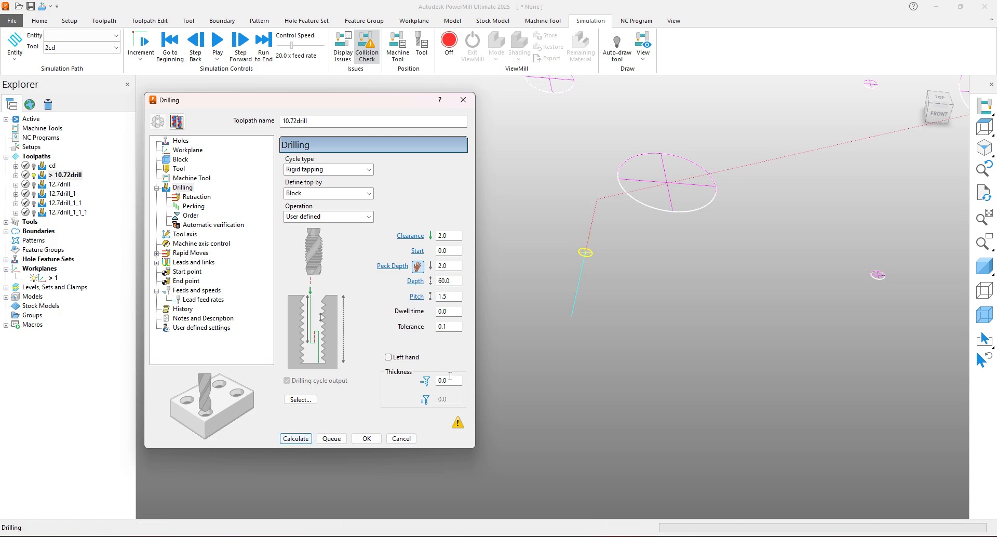
click(398, 439)
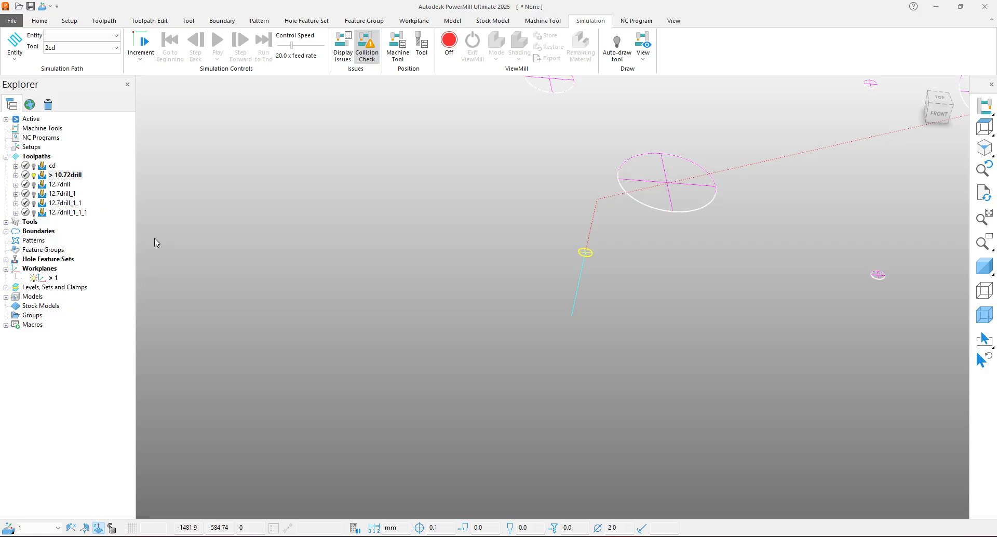
Step: Simulate the rigid tapping toolpath from the start at 7.0 x, speed it up to 25.0 x feed rate, watch the pecking and pause
right_click(72, 175)
click(118, 157)
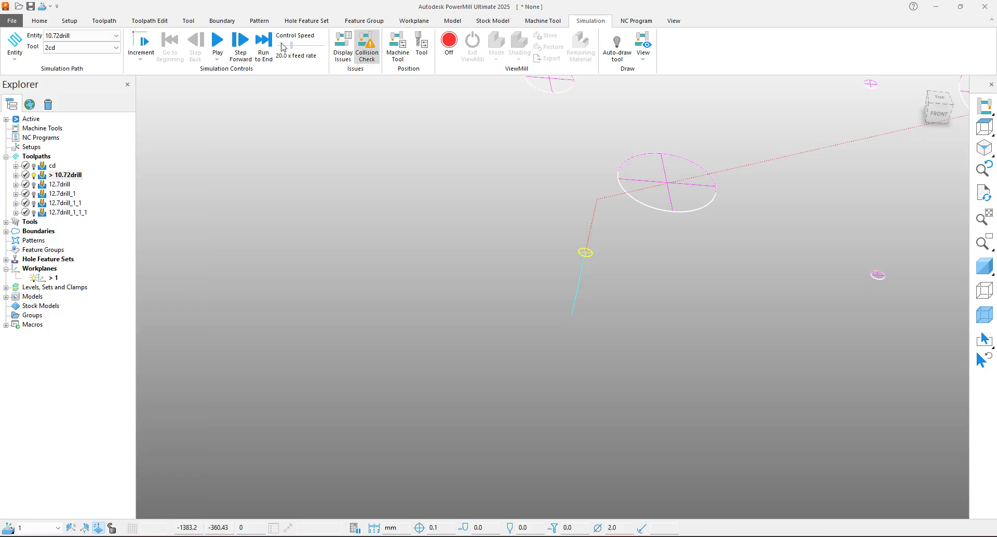
drag(291, 46, 285, 46)
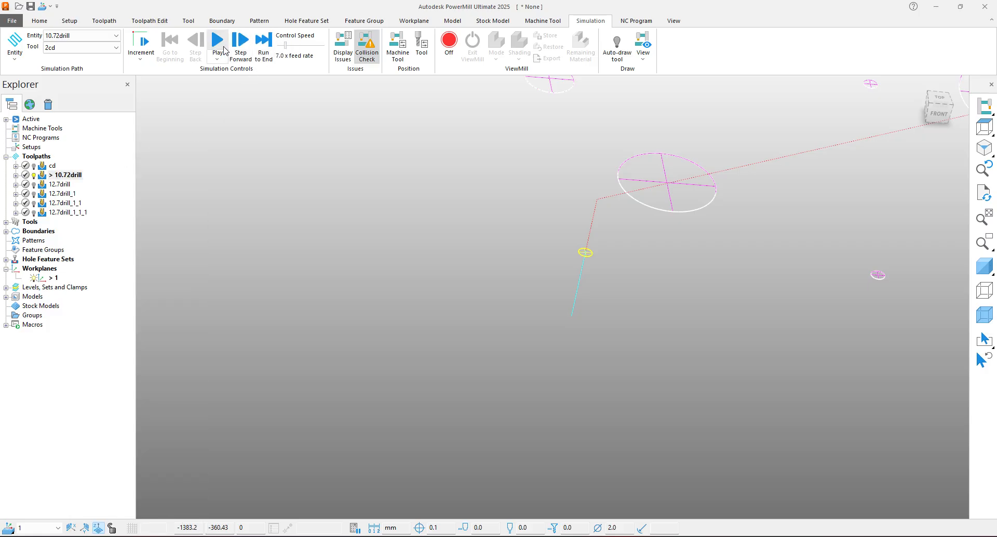
click(220, 49)
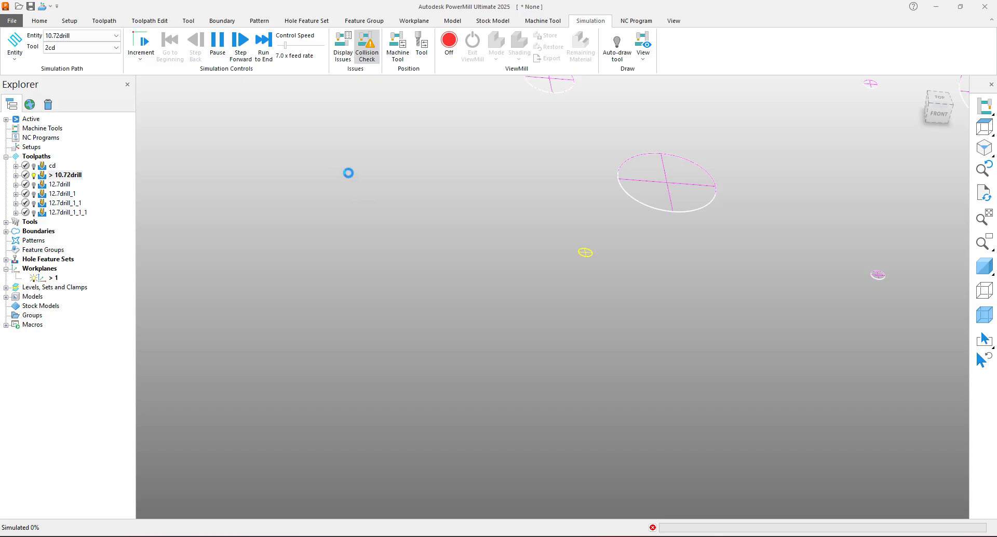
drag(285, 45, 294, 45)
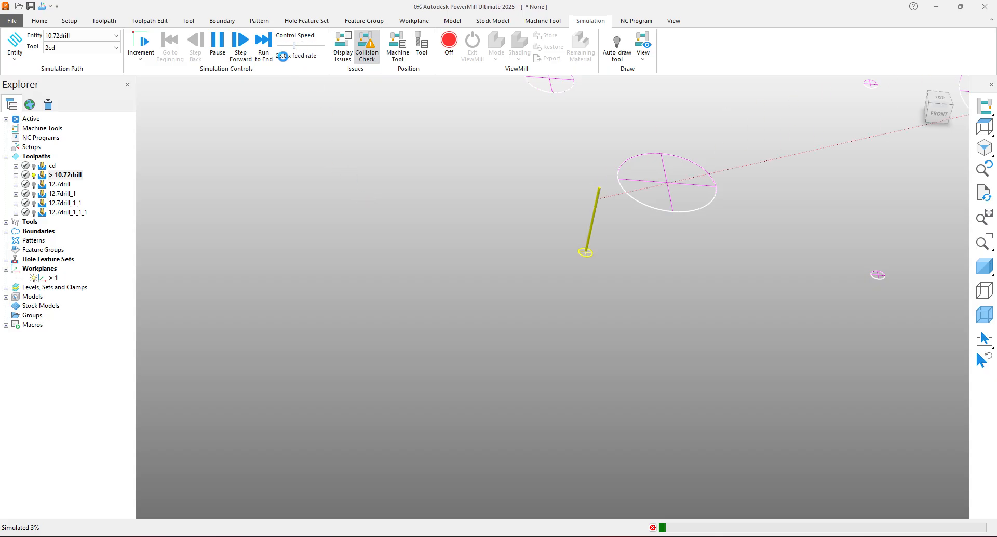
scroll(612, 236, up, 4)
middle_drag(612, 224, 594, 191)
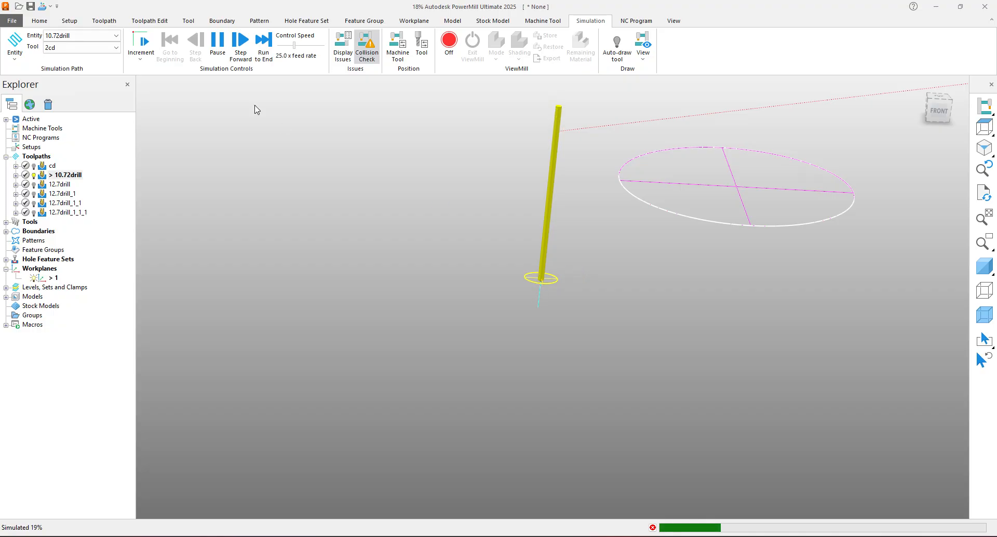
click(217, 51)
scroll(666, 250, down, 3)
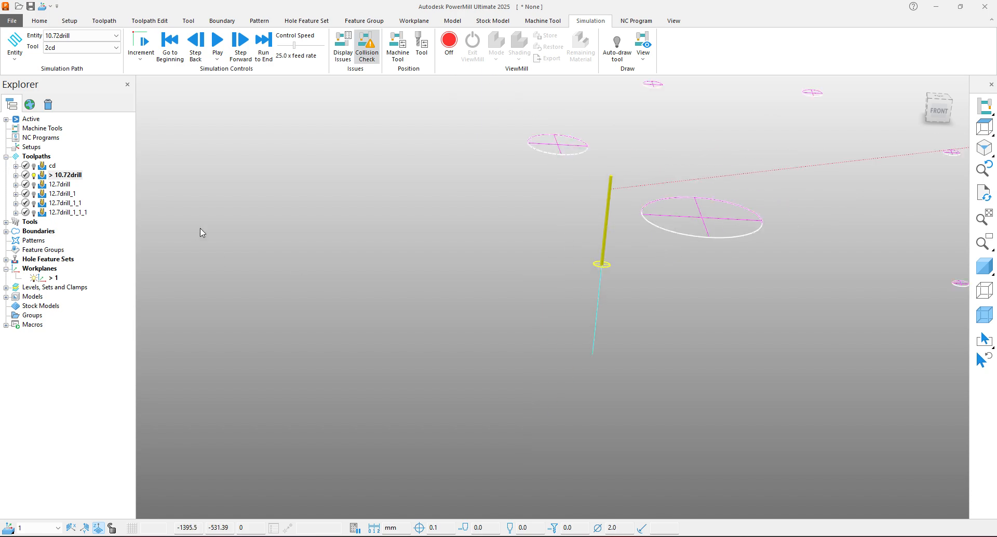
Step: Reopen the 10.72drill settings for editing, change the cycle type to Helical and calculate the toolpath
right_click(64, 175)
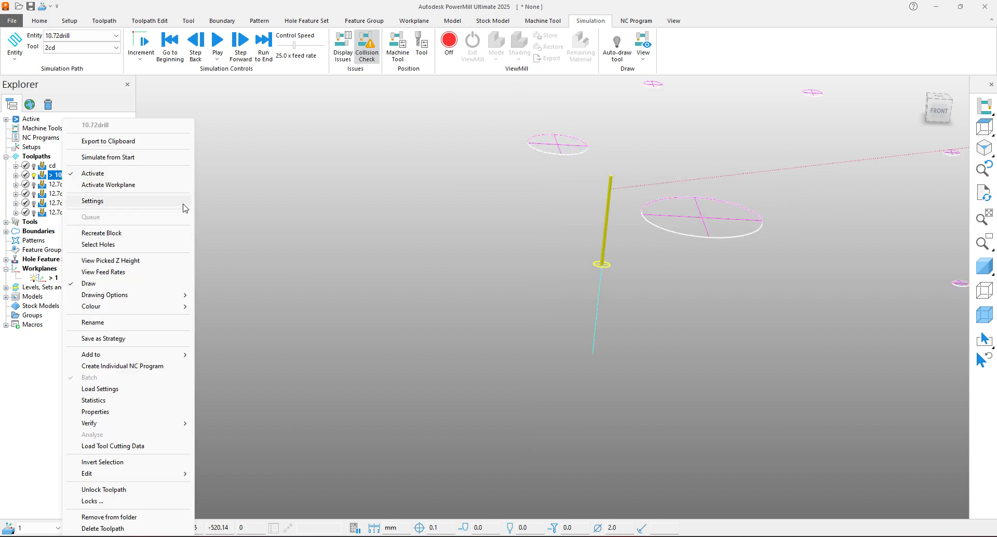
click(184, 202)
click(158, 121)
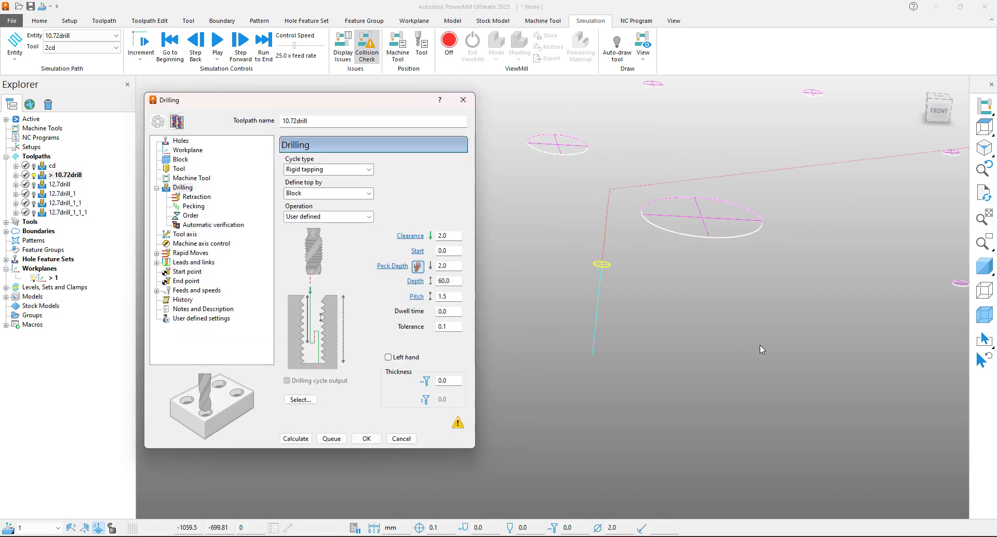
click(327, 169)
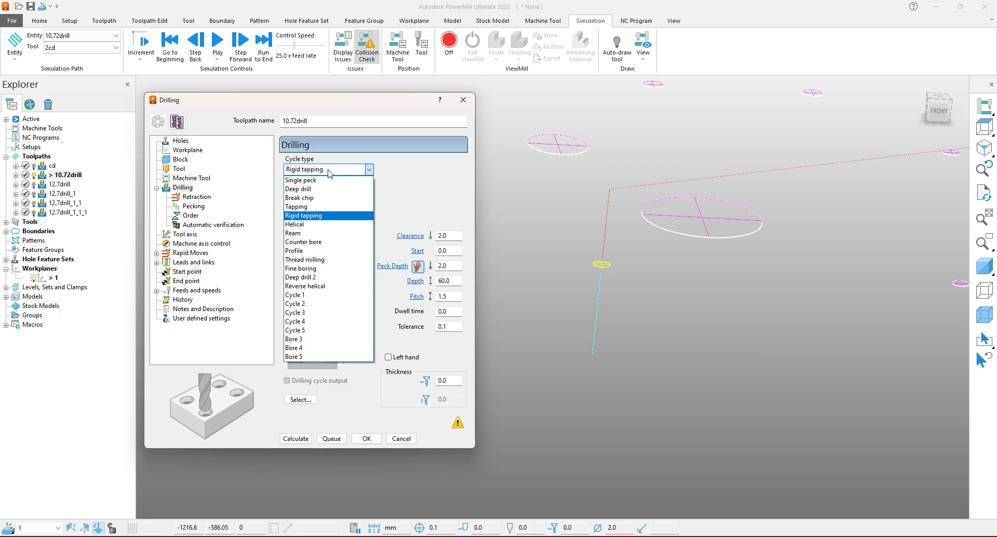
click(316, 224)
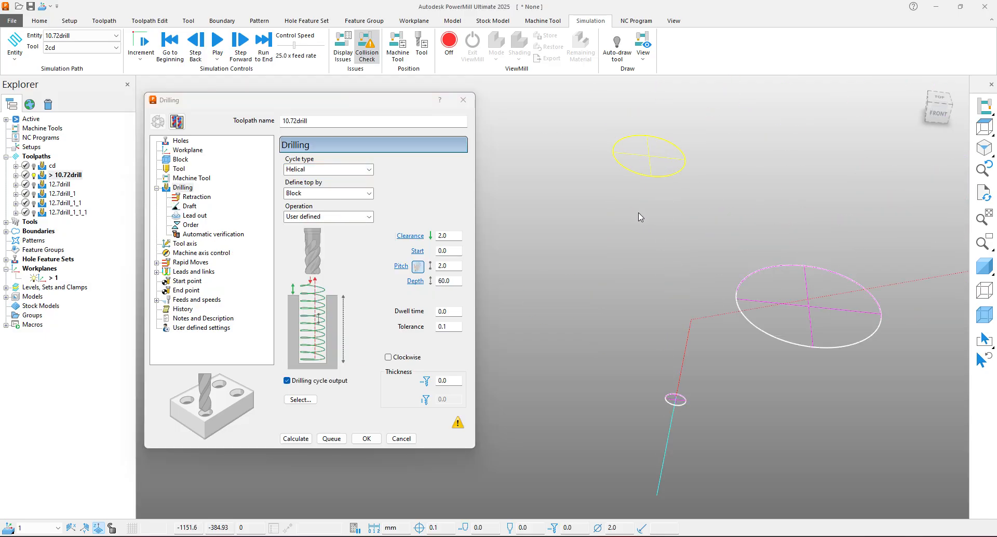
click(295, 439)
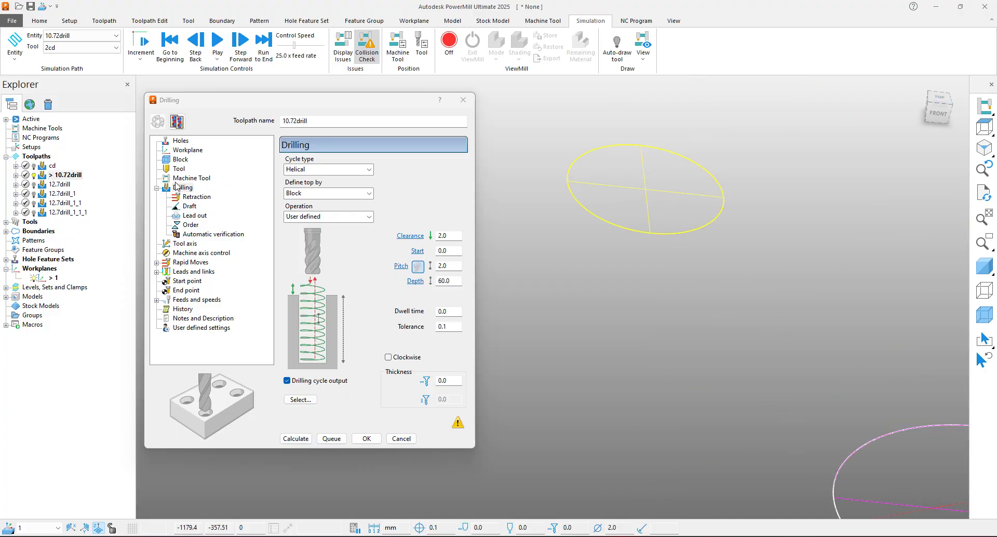
Step: Replace the toolpath's drill with a new end mill of diameter 10 named 10e, and return to the Drilling settings
click(176, 171)
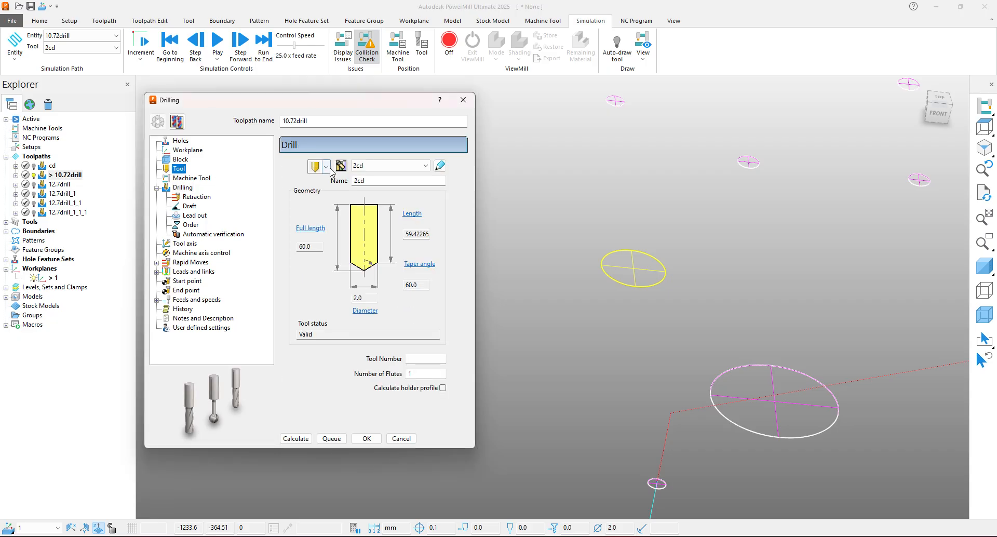
click(327, 167)
click(315, 181)
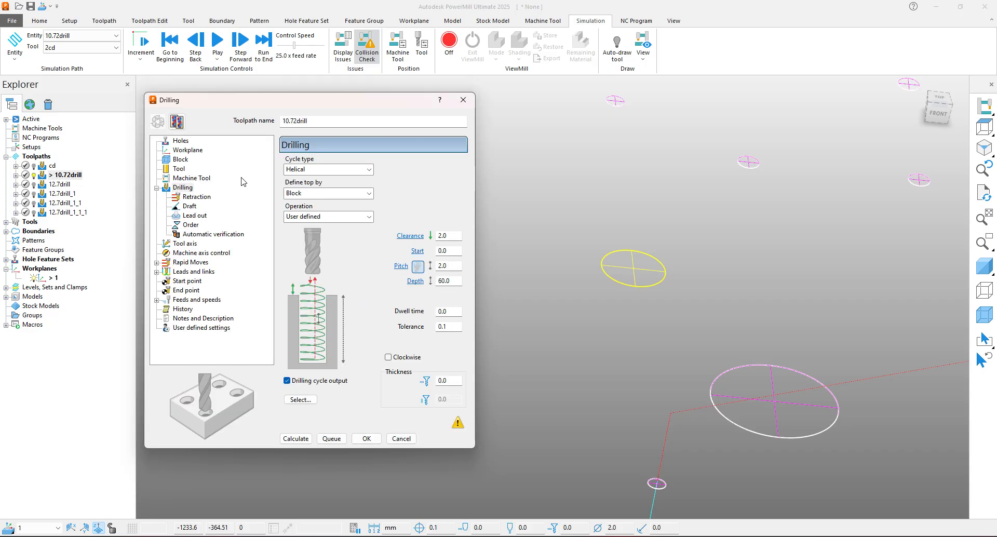
click(178, 169)
click(370, 300)
text(10)
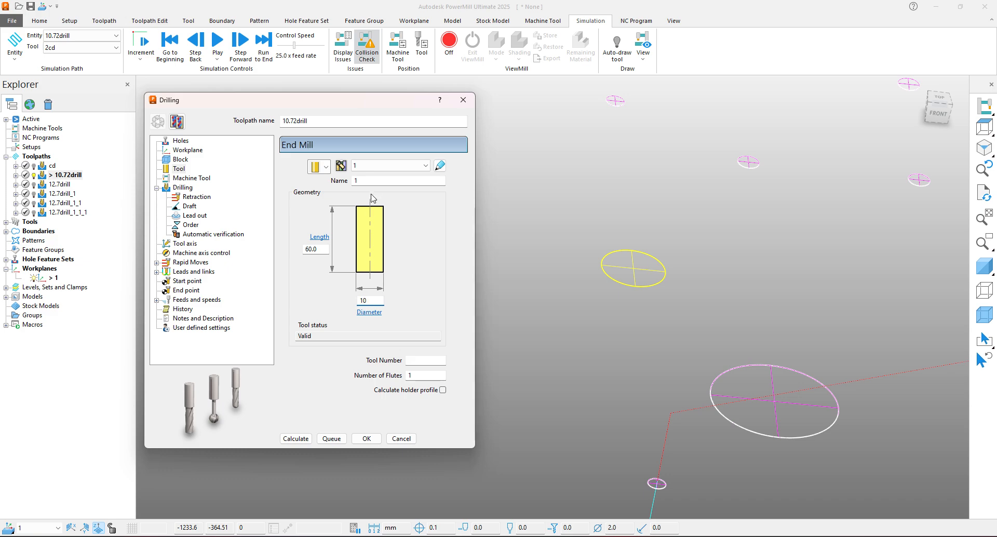
click(349, 183)
text(10)
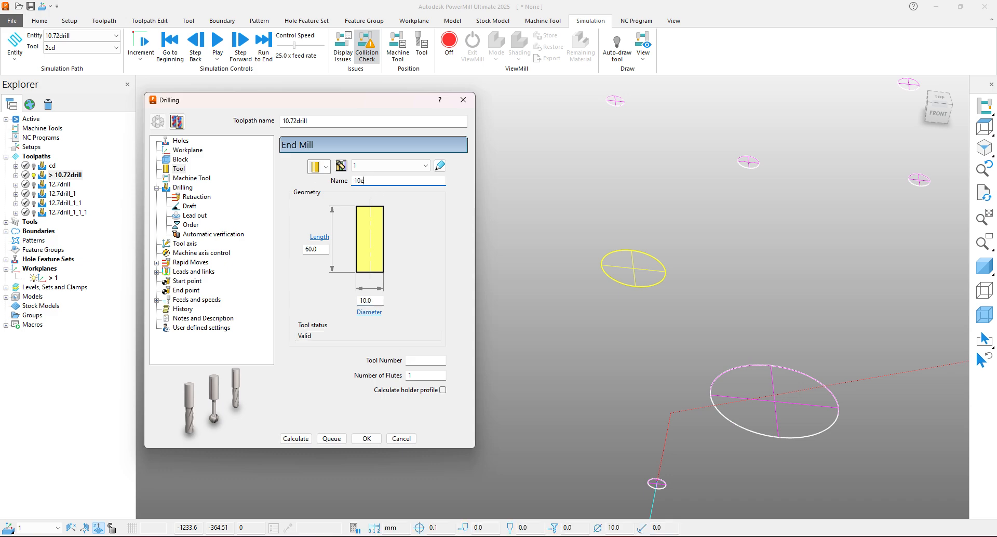
text(e)
click(183, 188)
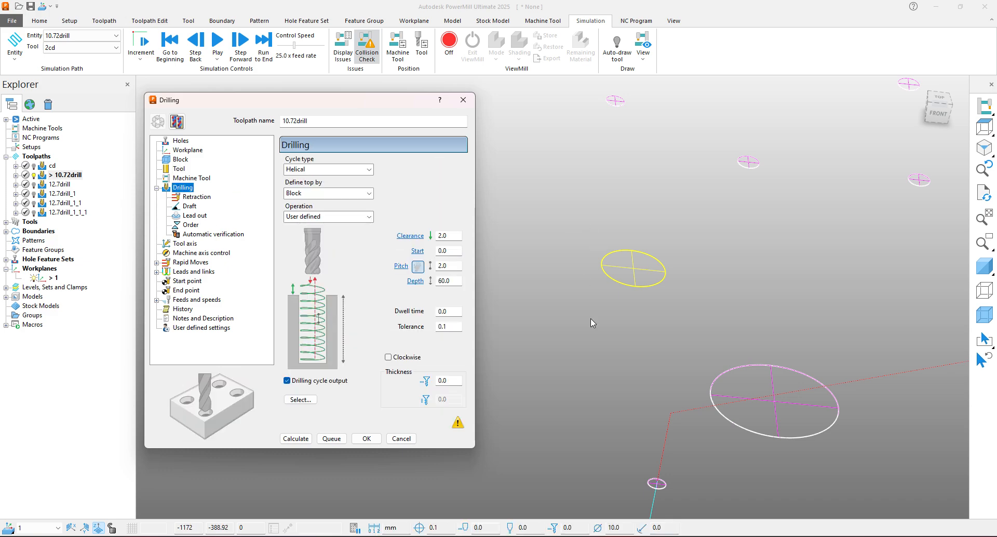
Step: Select one large hole, set the helical drilling depth to 10 and calculate the toolpath
scroll(591, 320, down, 5)
scroll(597, 229, up, 3)
click(585, 252)
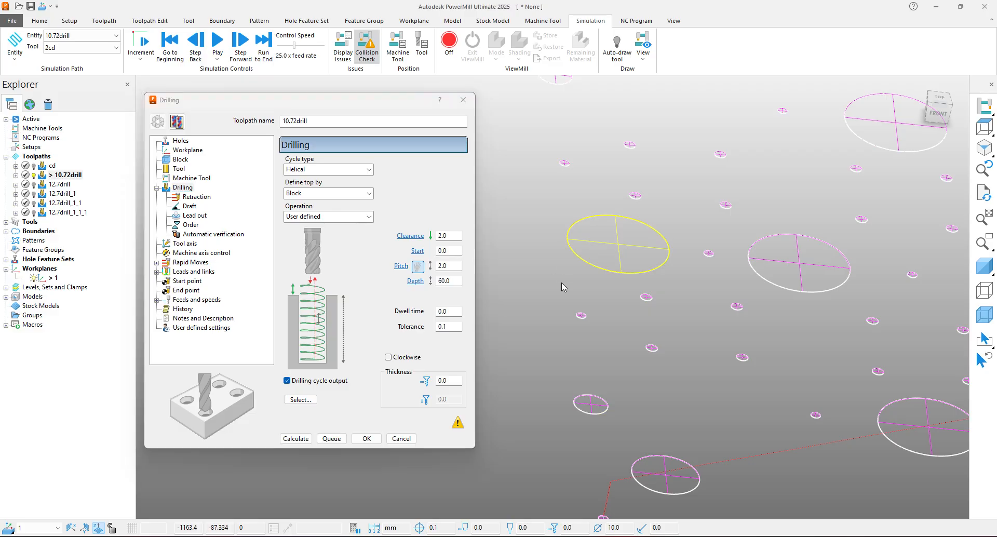
drag(453, 281, 424, 286)
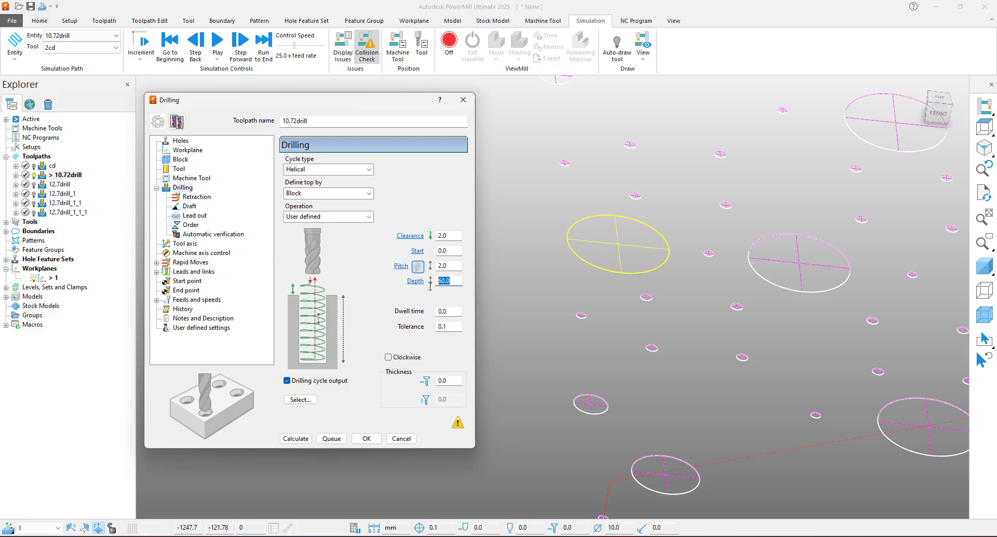
text(10)
key(Return)
click(296, 438)
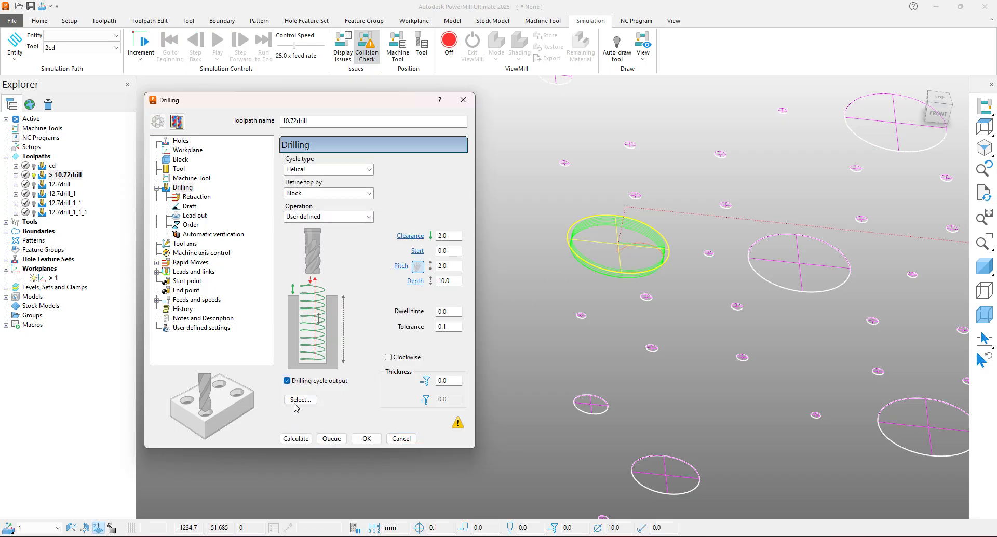
Step: Disable drilling cycle output, recalculate the helical toolpath, inspect its helix in the hole and close the settings
click(286, 380)
scroll(597, 228, up, 5)
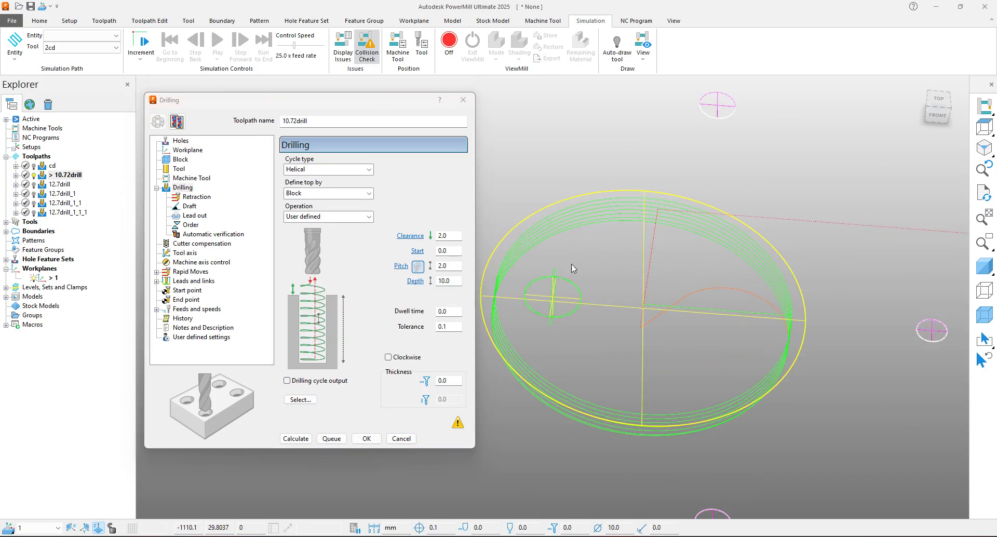
middle_drag(573, 269, 675, 312)
click(289, 438)
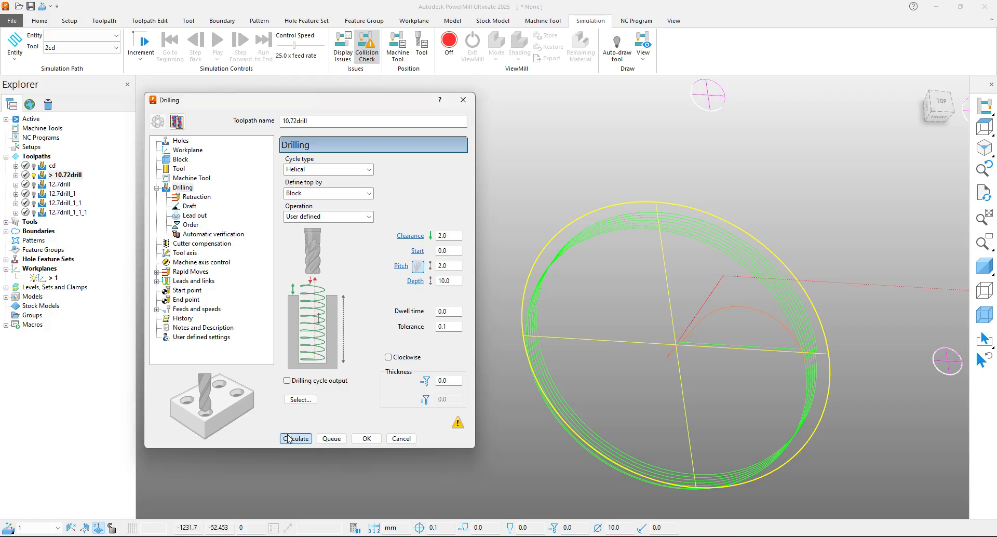
scroll(598, 325, down, 3)
middle_drag(599, 325, 654, 286)
scroll(685, 354, up, 2)
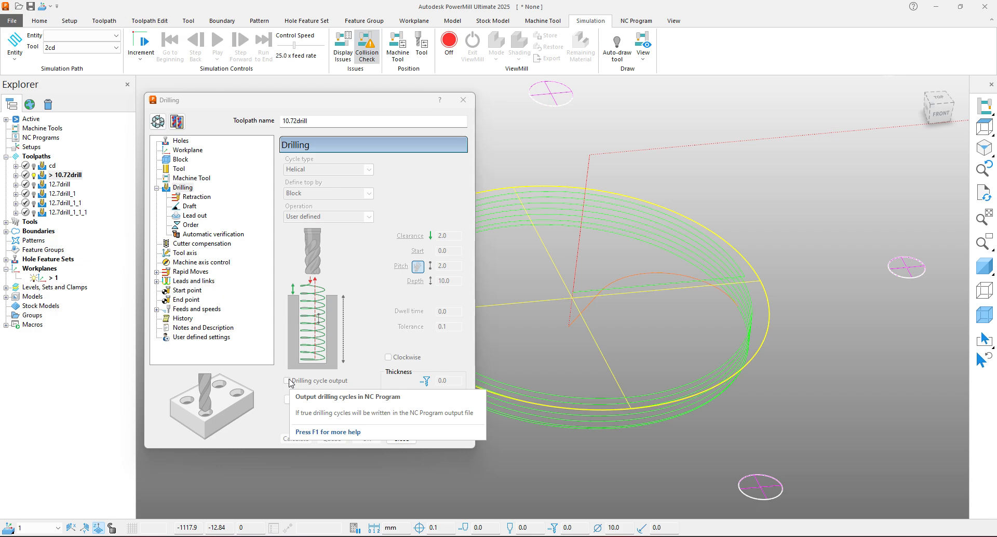
click(401, 439)
Step: Review the lead-ins and lead-outs in the toolpath connections, set the first-choice link to Stepdown, and apply and accept it
click(39, 21)
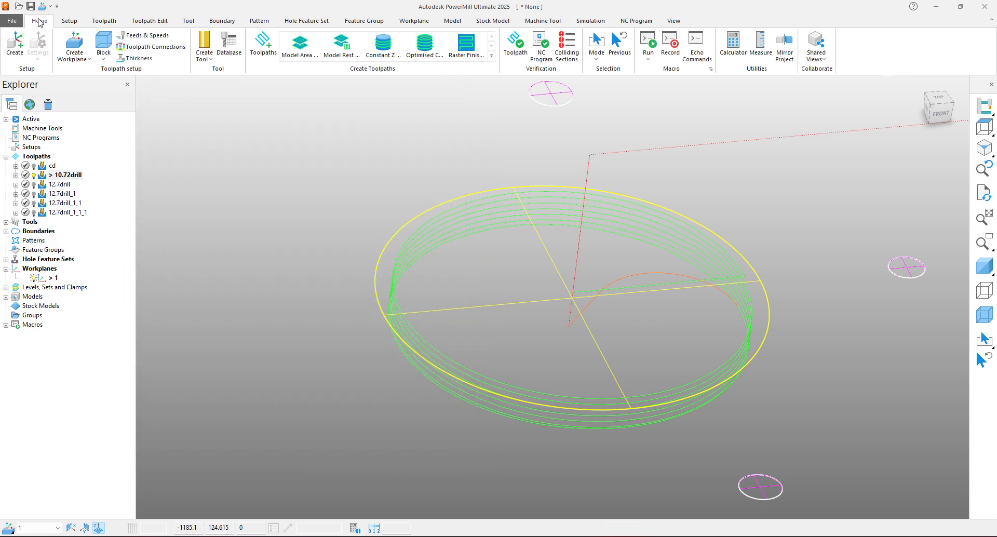
click(171, 47)
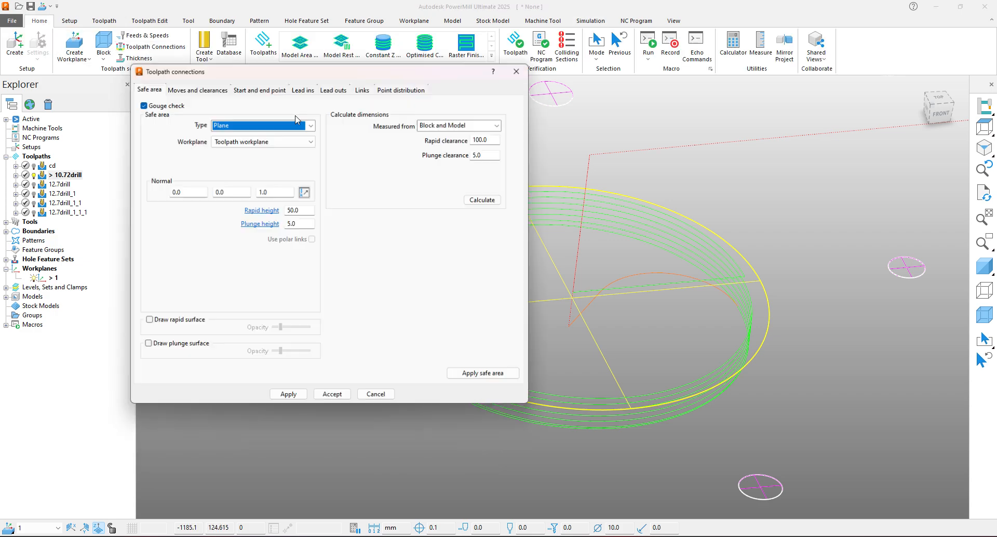
click(306, 92)
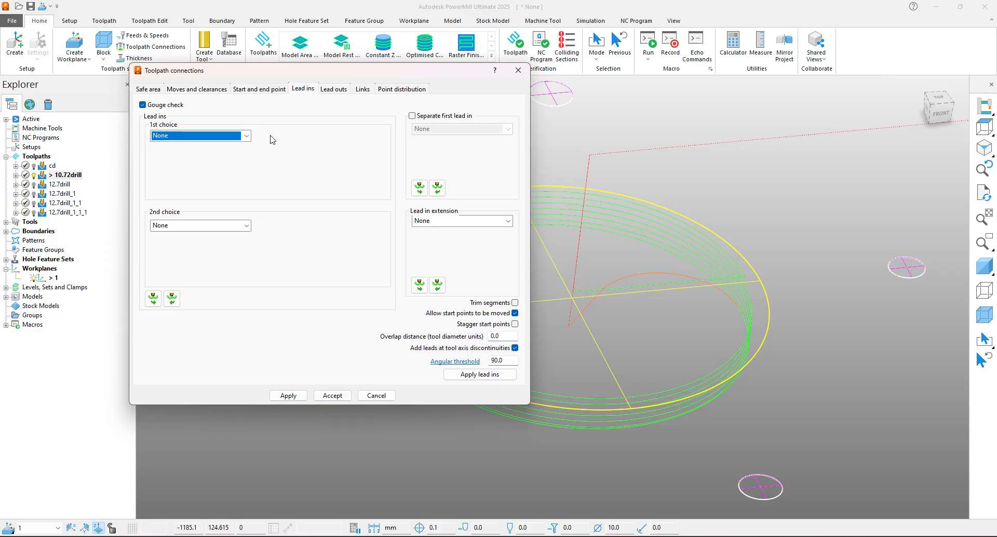
click(289, 395)
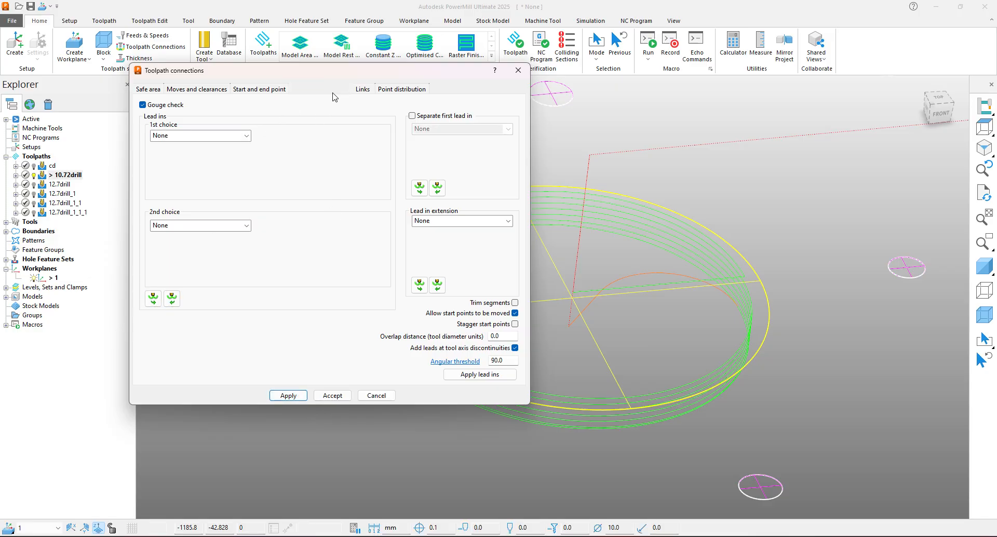
click(333, 89)
click(382, 89)
click(363, 90)
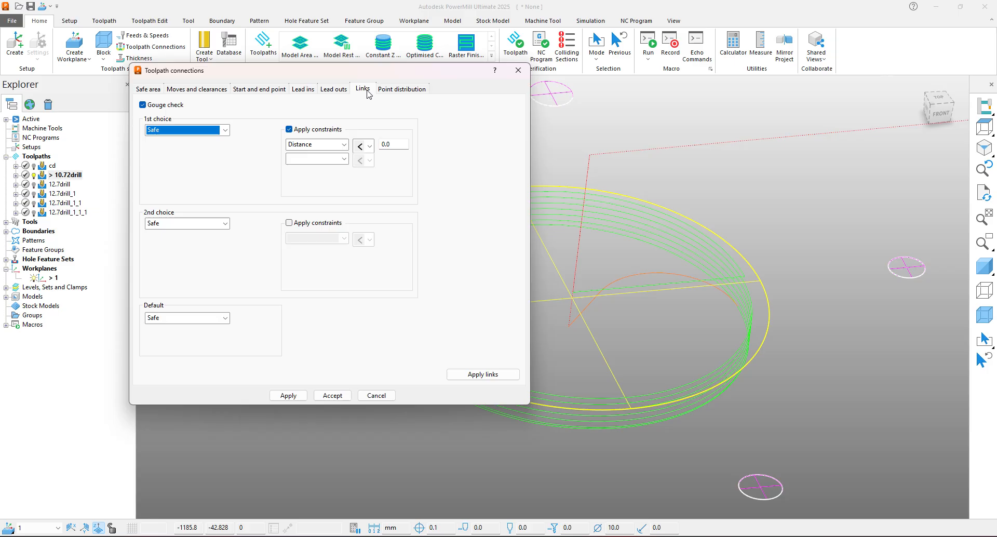
click(224, 130)
click(190, 176)
click(288, 396)
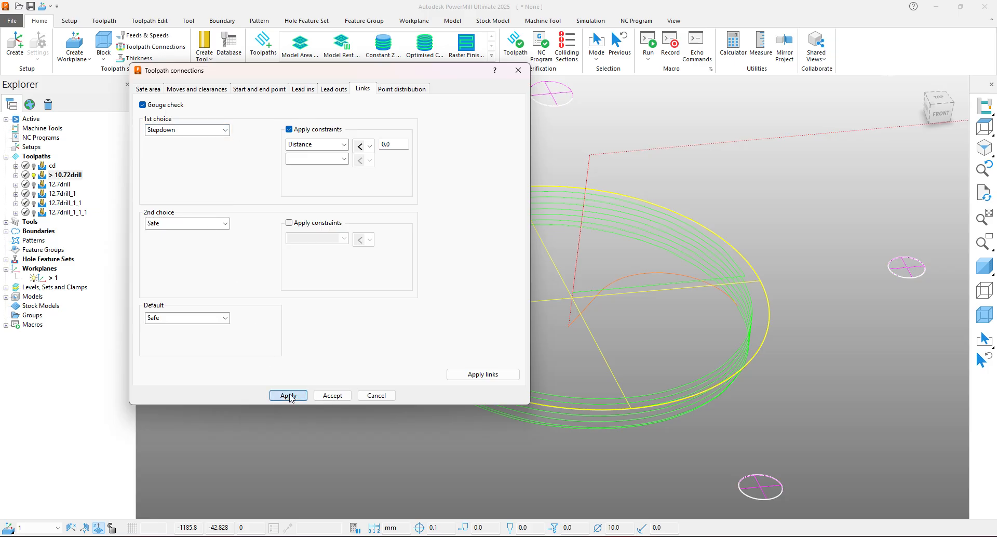
click(332, 396)
Step: Reopen the 10.72drill settings and examine the helical toolpath in the large hole against the surrounding holes
middle_drag(505, 292, 416, 333)
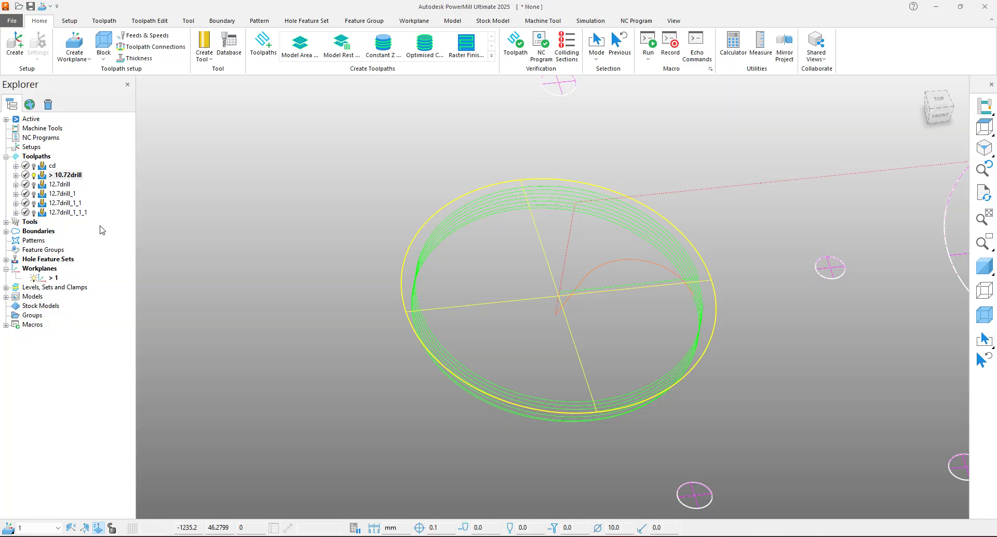
right_click(75, 175)
click(111, 202)
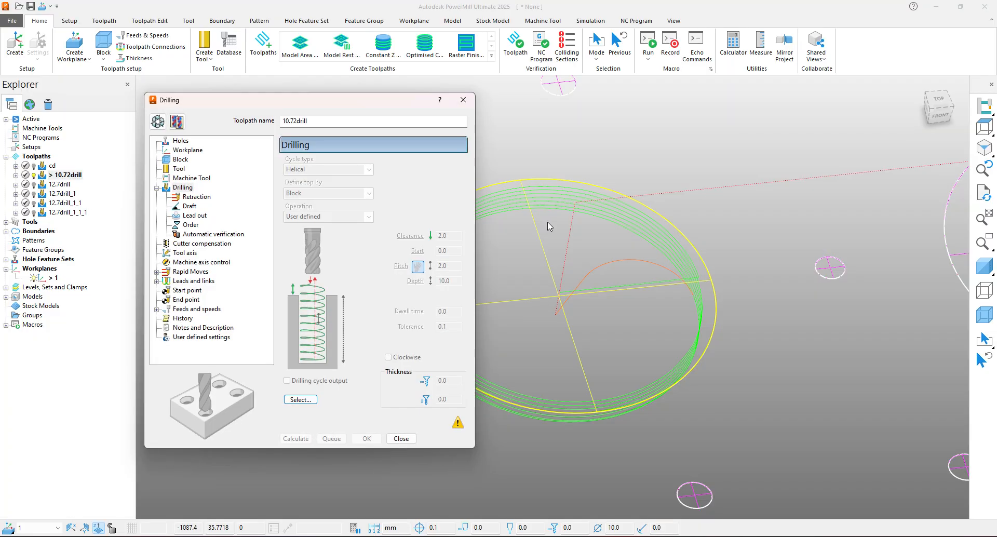
scroll(549, 311, down, 5)
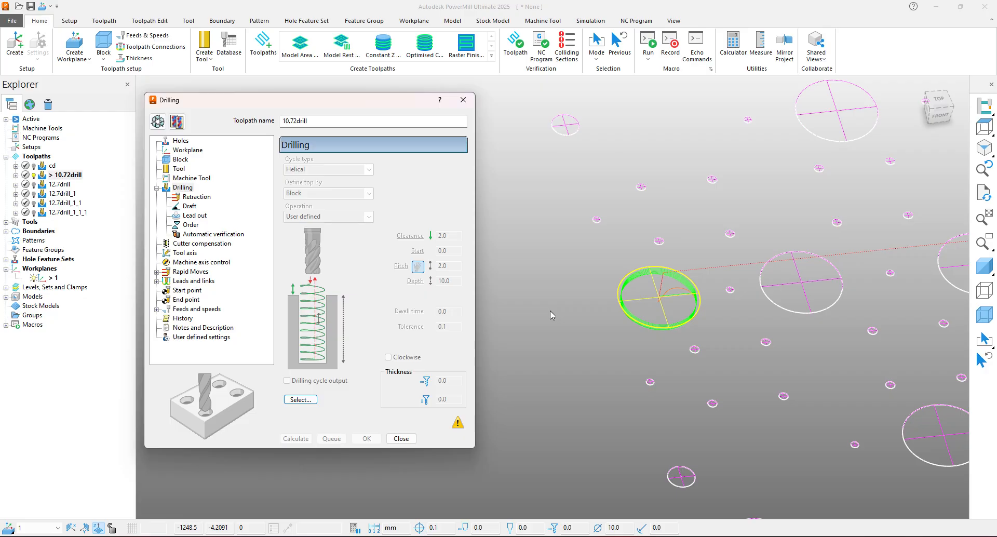
scroll(550, 310, down, 3)
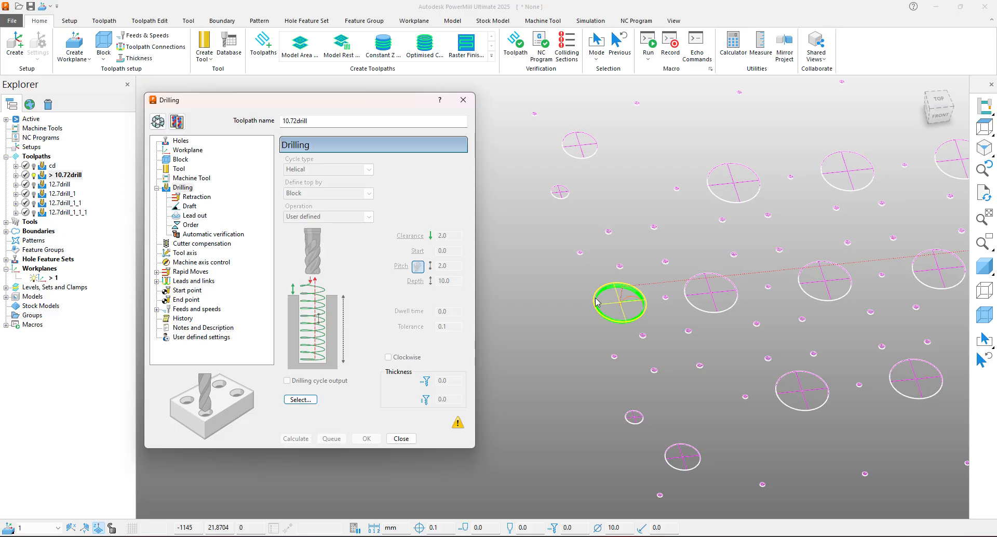
scroll(597, 302, up, 3)
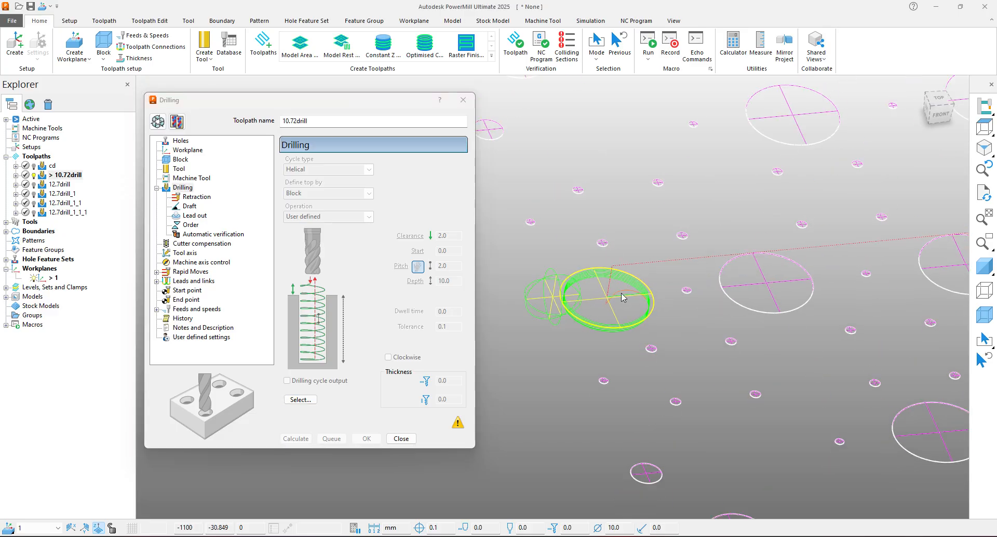
Step: Make the 10.72drill settings editable, review the available cycle types and keep Helical selected
click(157, 125)
click(331, 171)
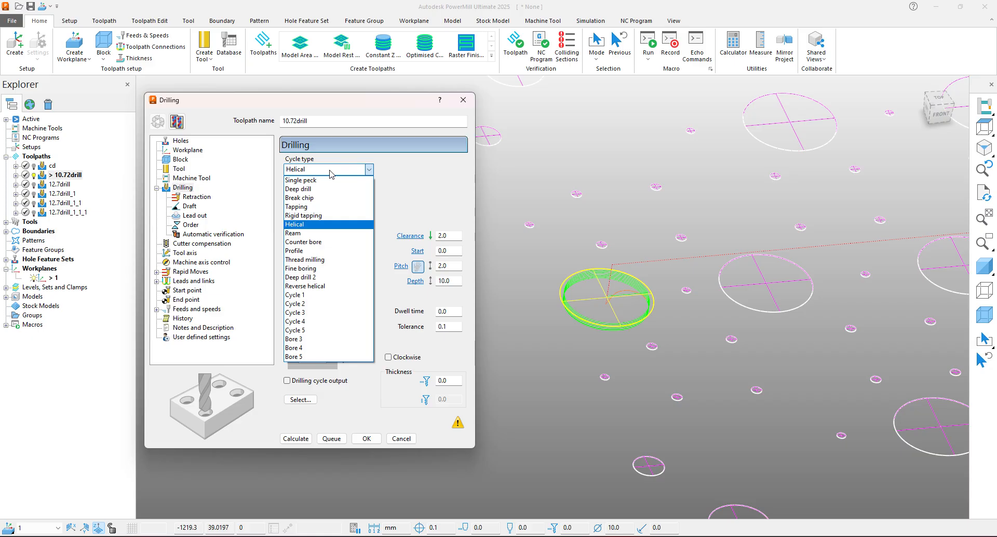
click(311, 226)
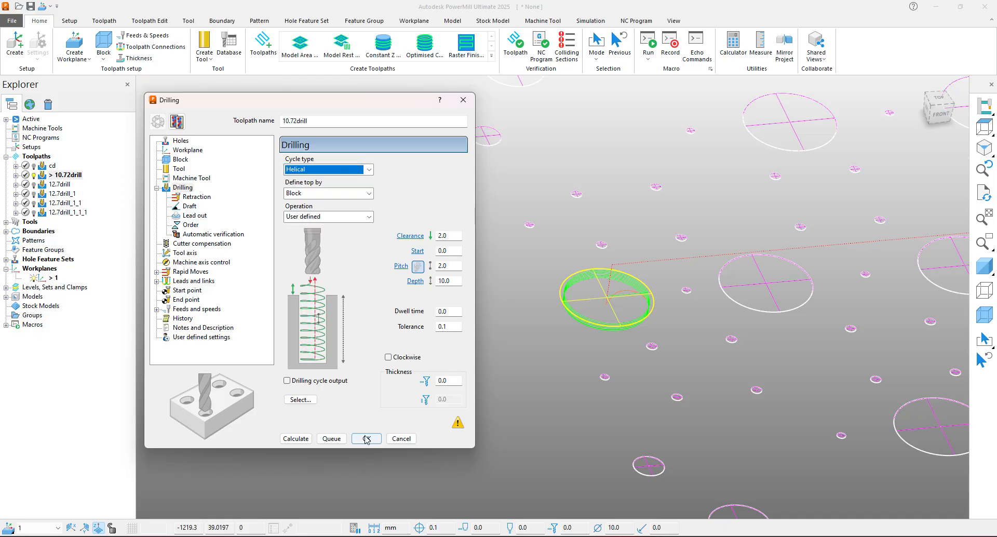